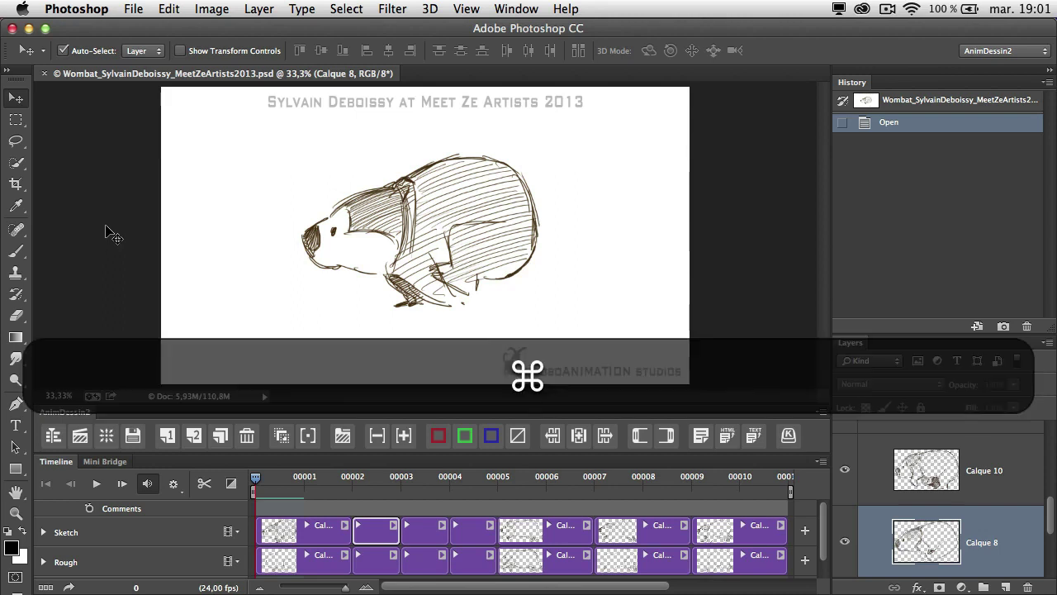
# Switch to Chrome and look over the Photoshop Animation Extensions page at kimtag.com/anim.
pyautogui.press('super+Tab')
pyautogui.press('super+Tab')
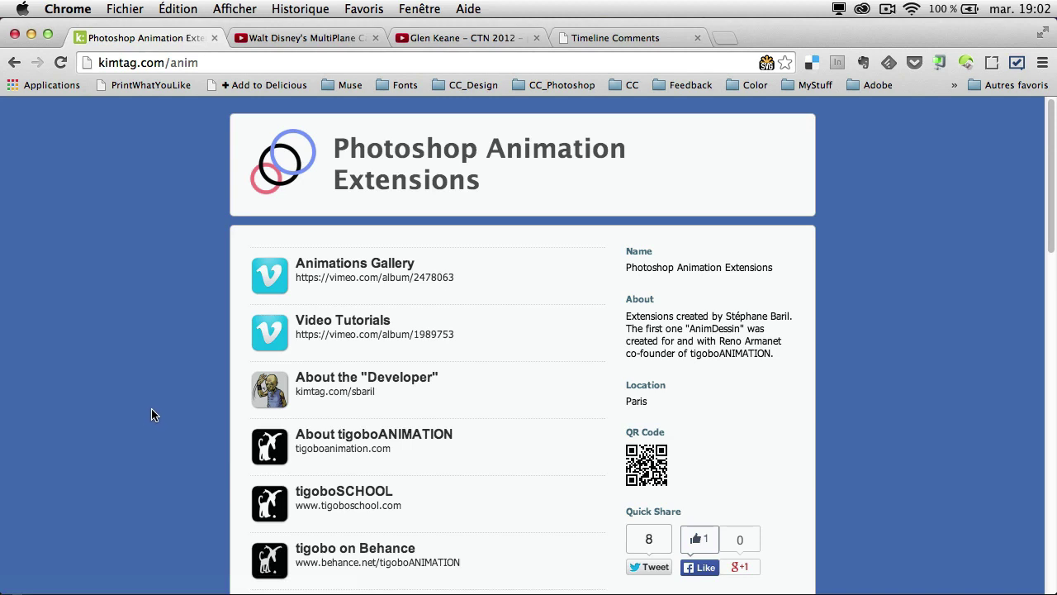
pyautogui.scroll(-3, 151, 413)
pyautogui.scroll(2, 151, 413)
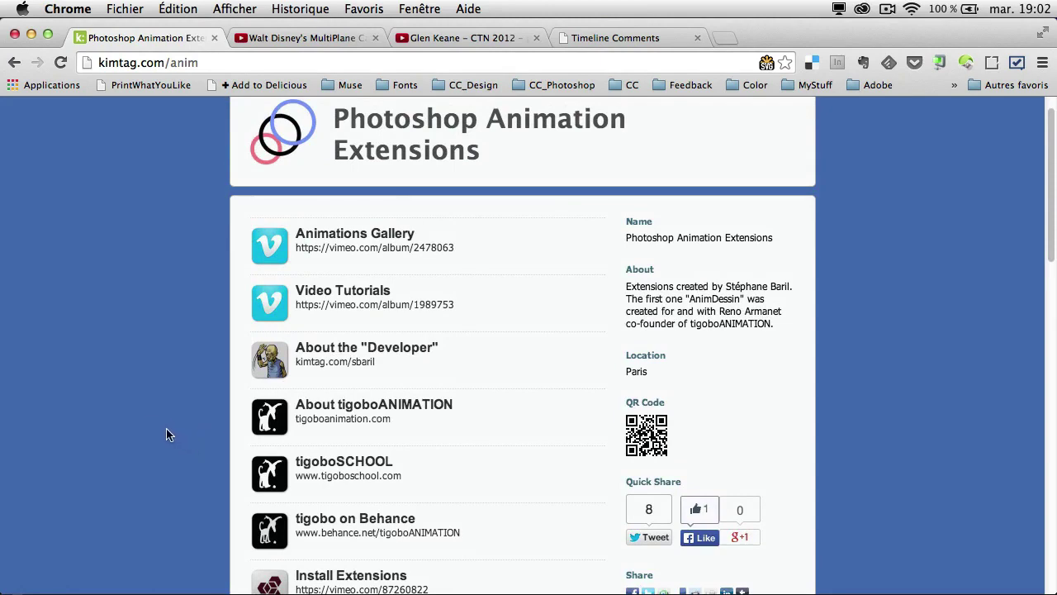
# Switch back to Photoshop, play the wombat animation, and stop playback.
pyautogui.press('super+Tab')
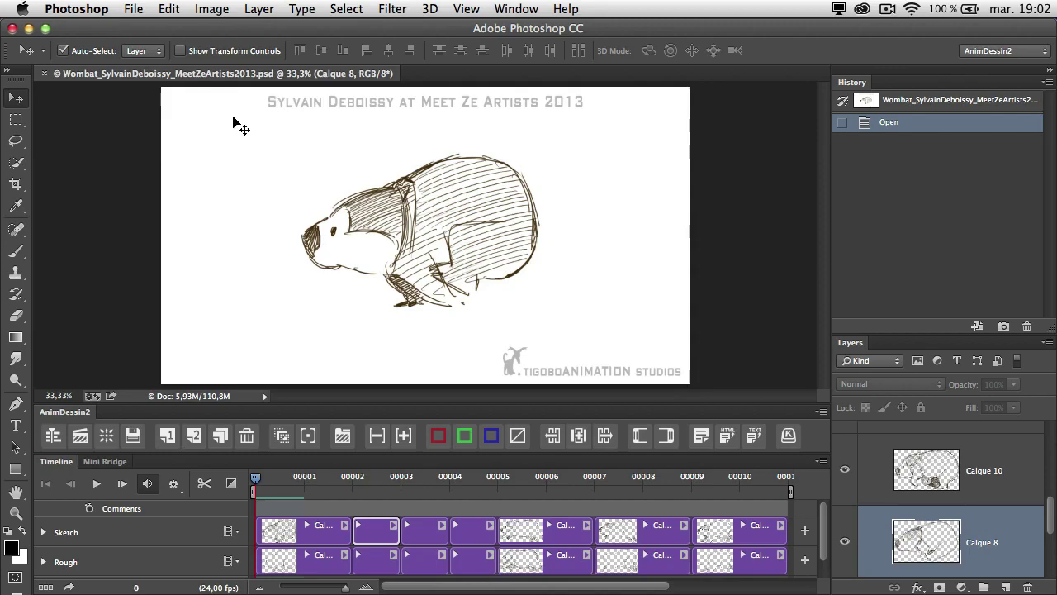
pyautogui.press('space')
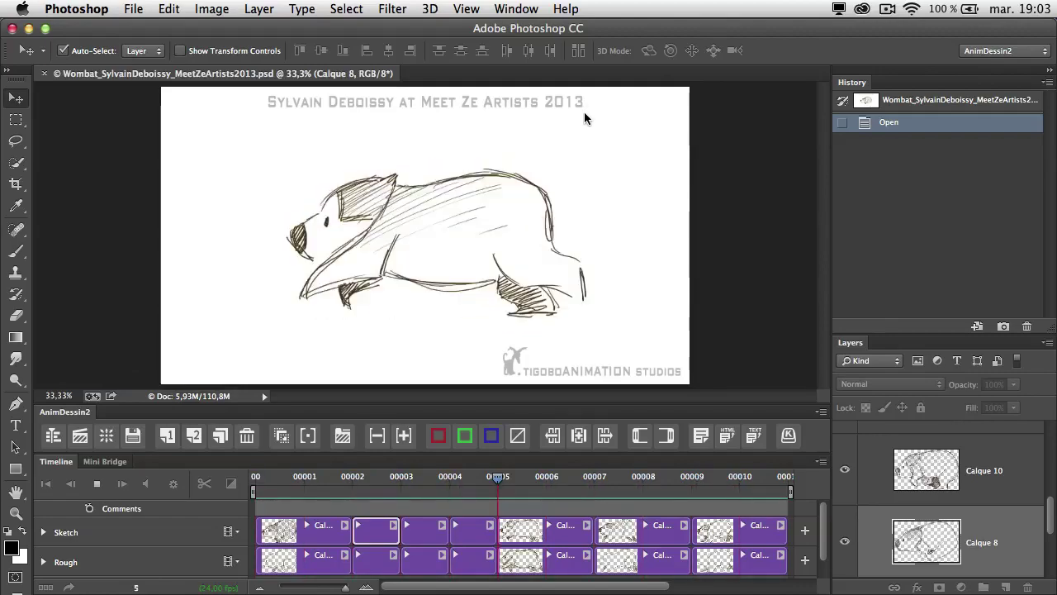
pyautogui.press('space')
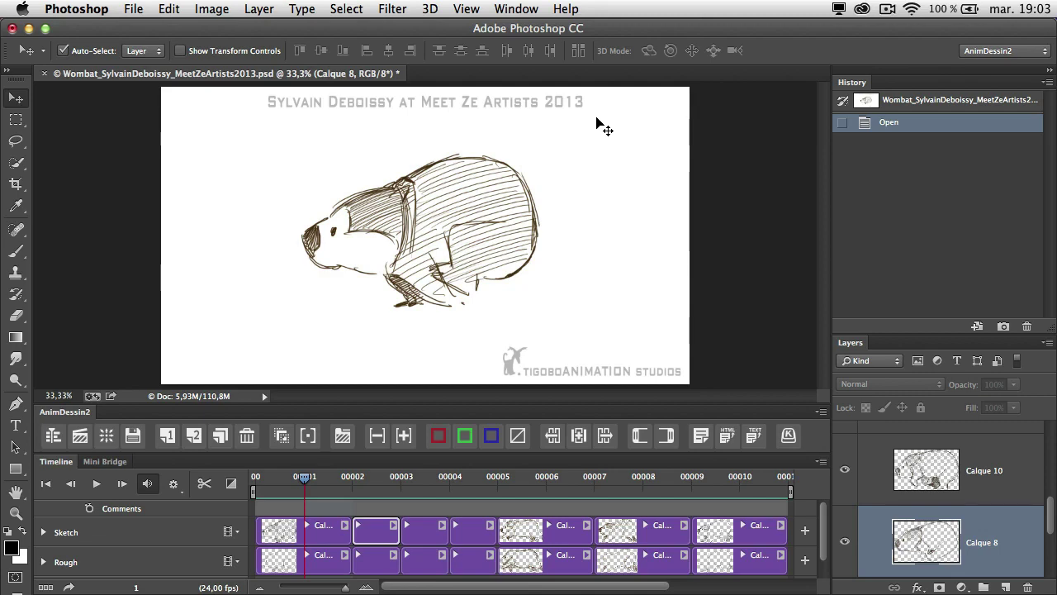
# Switch to Chrome and view the YouTube pages on Walt Disney's MultiPlane Camera and Glen Keane at CTN 2012.
pyautogui.press('super+Tab')
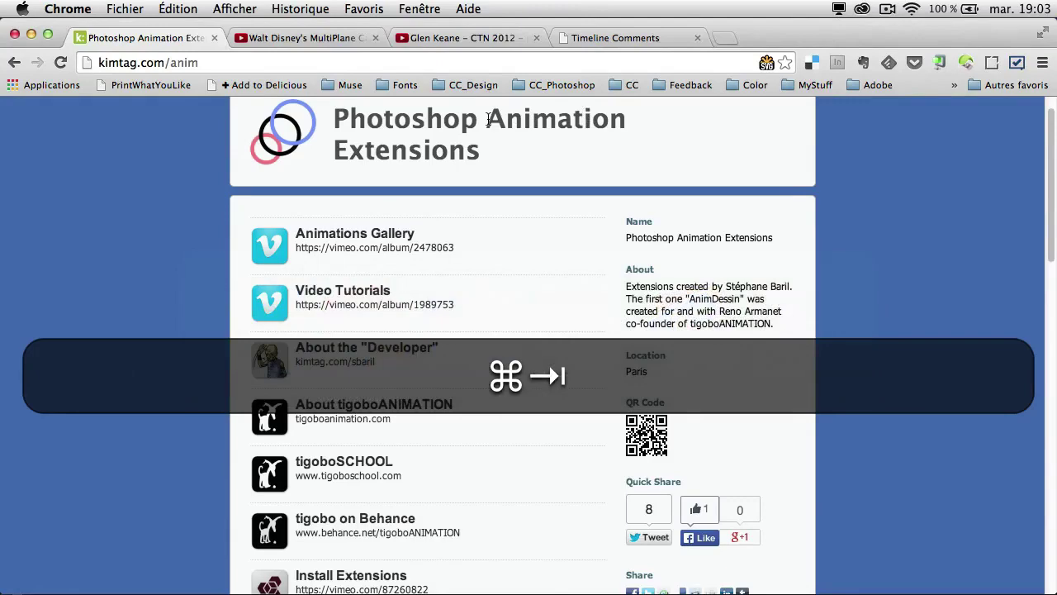
pyautogui.click(306, 37)
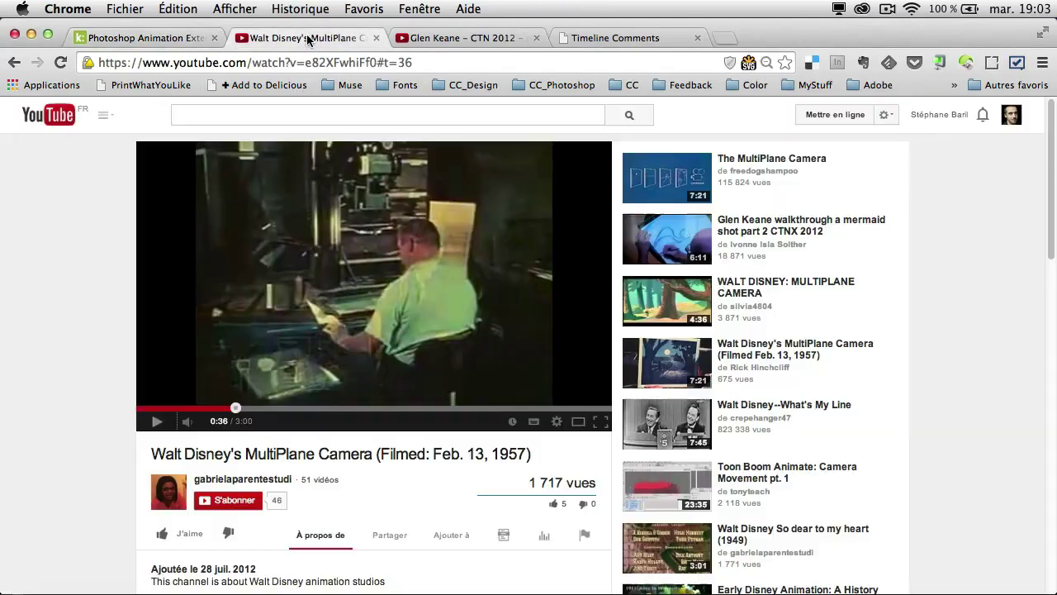
pyautogui.click(421, 41)
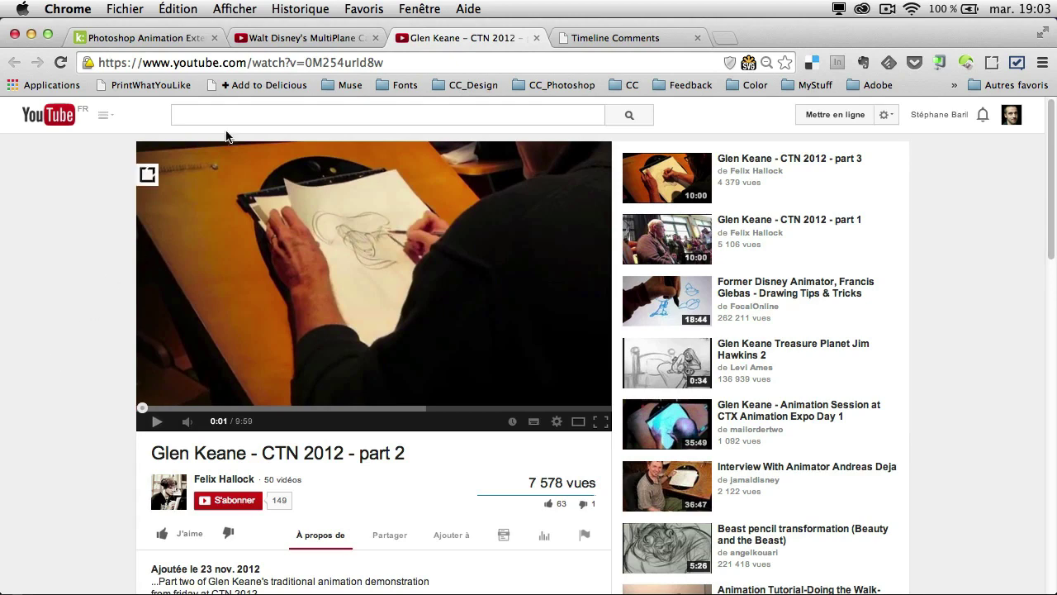
pyautogui.click(308, 38)
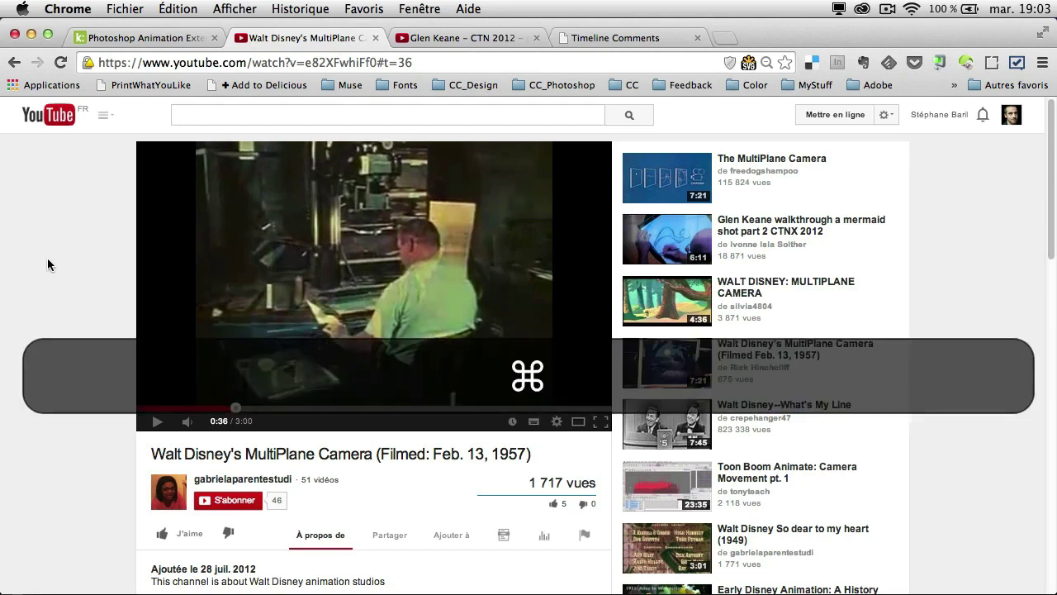
# Switch back to Photoshop, scrub the wombat timeline to frame 2, and play the animation.
pyautogui.press('super+Tab')
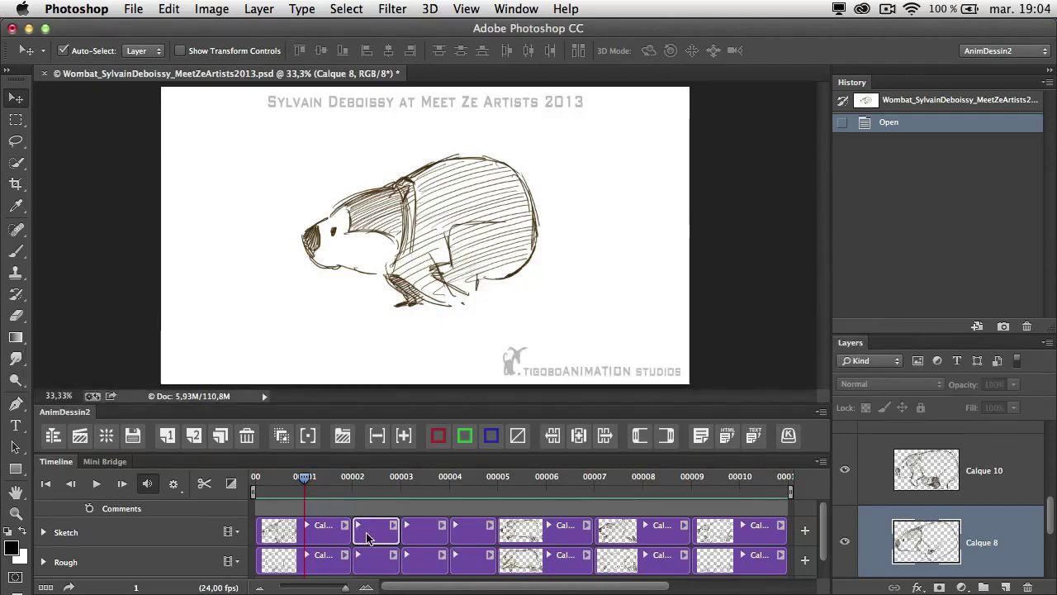
pyautogui.moveTo(311, 485)
pyautogui.mouseDown()
pyautogui.moveTo(584, 500)
pyautogui.moveTo(277, 487)
pyautogui.moveTo(624, 501)
pyautogui.moveTo(250, 483)
pyautogui.moveTo(550, 505)
pyautogui.moveTo(550, 484)
pyautogui.moveTo(638, 482)
pyautogui.moveTo(344, 485)
pyautogui.mouseUp()
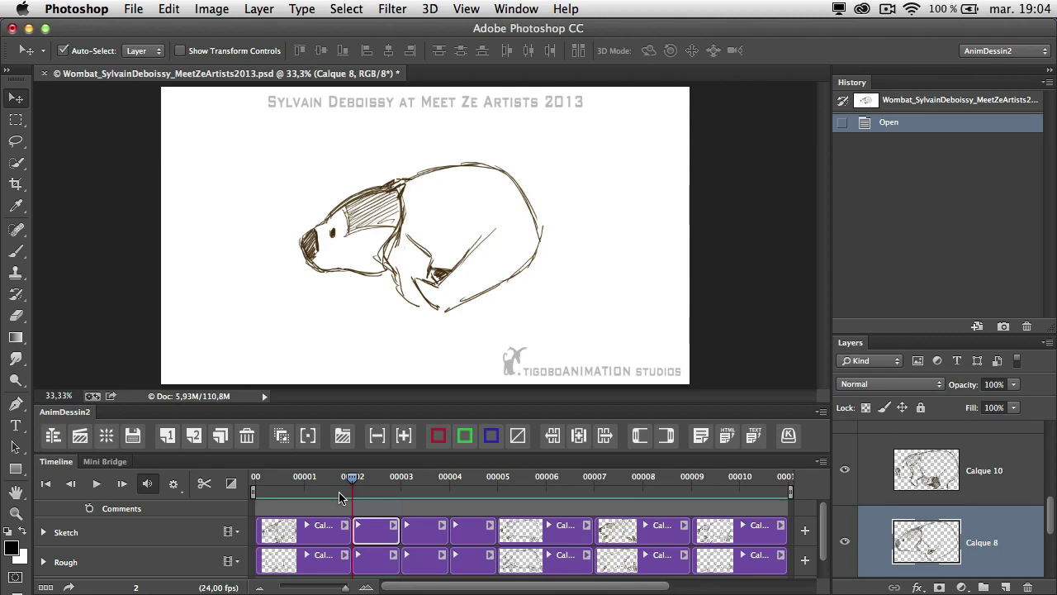
pyautogui.press('space')
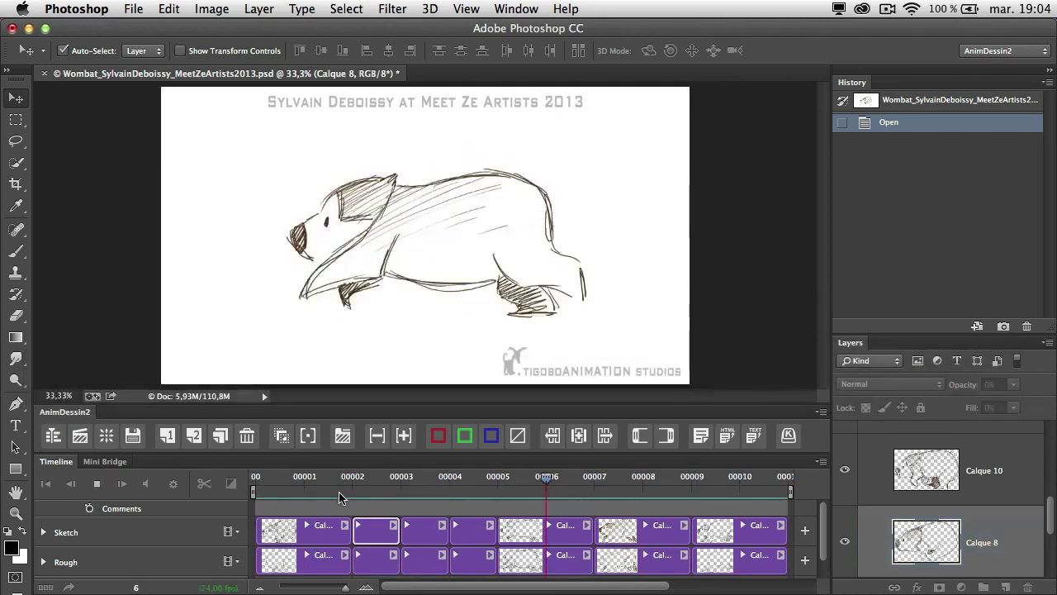
pyautogui.press('space')
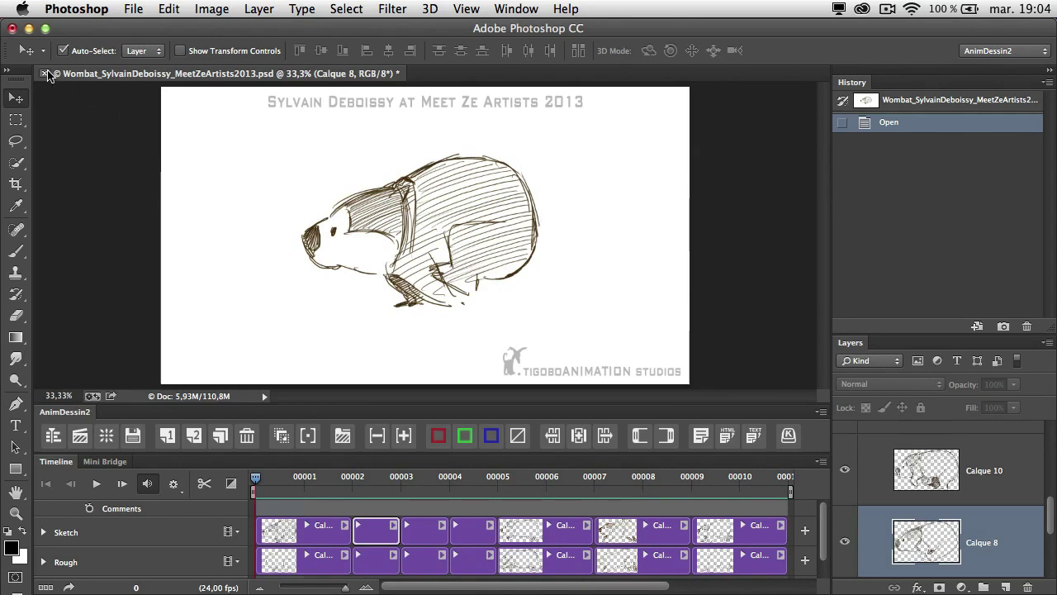
# Close the wombat document without saving it.
pyautogui.click(46, 74)
pyautogui.click(477, 256)
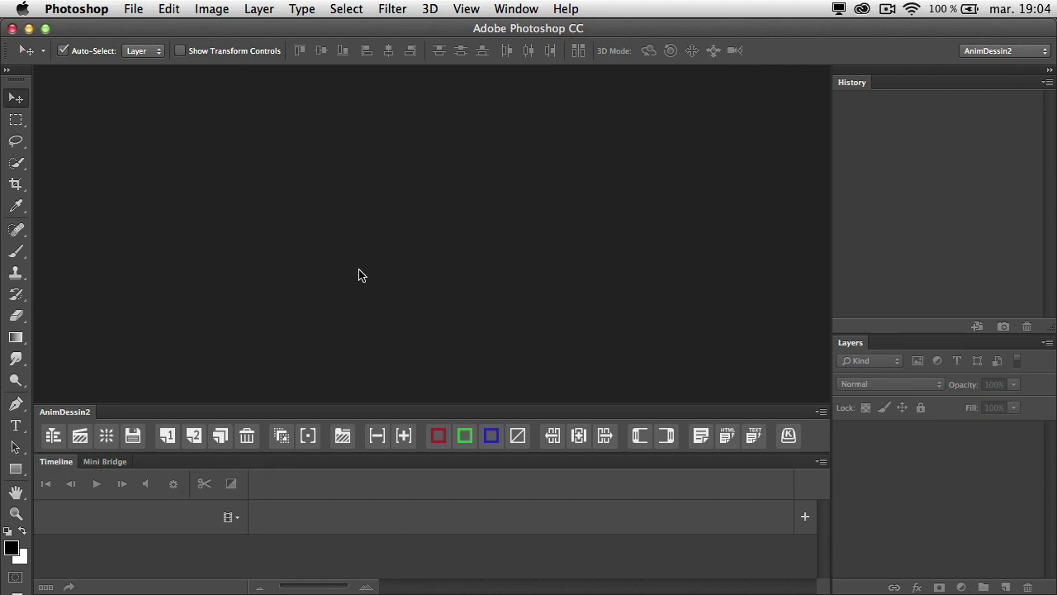
# Switch to Aperçu and compare versions 1.0.1 and 2.0.0 of the AnimDessin2 panel.
pyautogui.press('super+Tab')
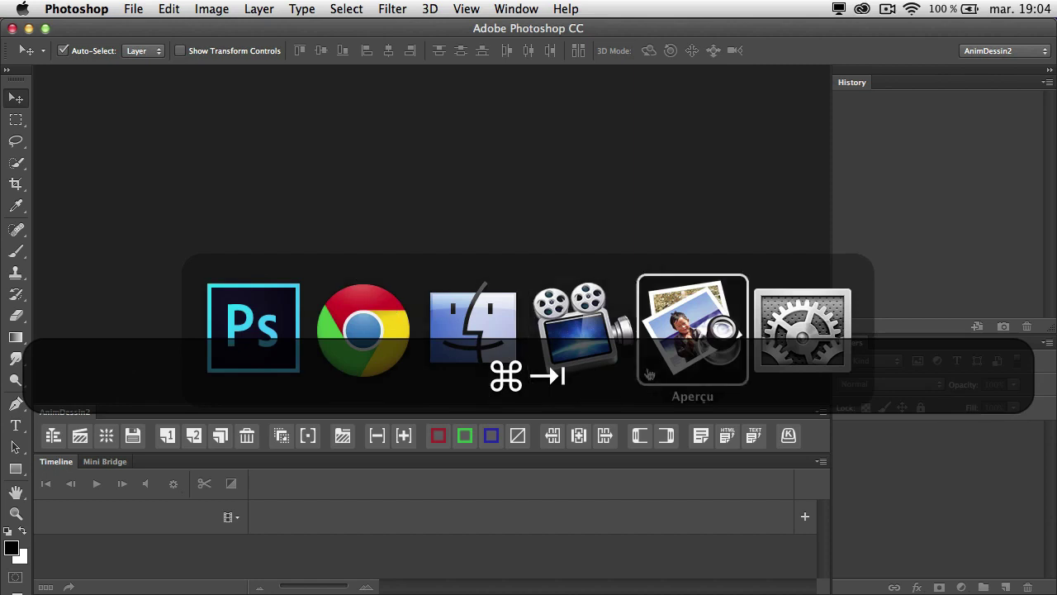
pyautogui.click(665, 350)
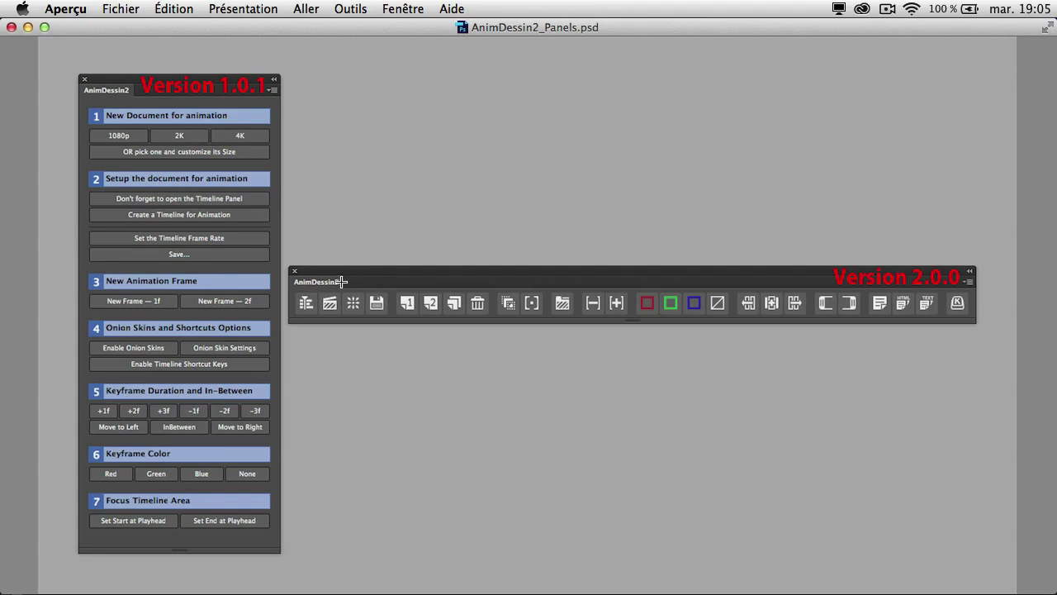
# Switch back to Photoshop and check where installed extension panels can be opened.
pyautogui.press('super+Tab')
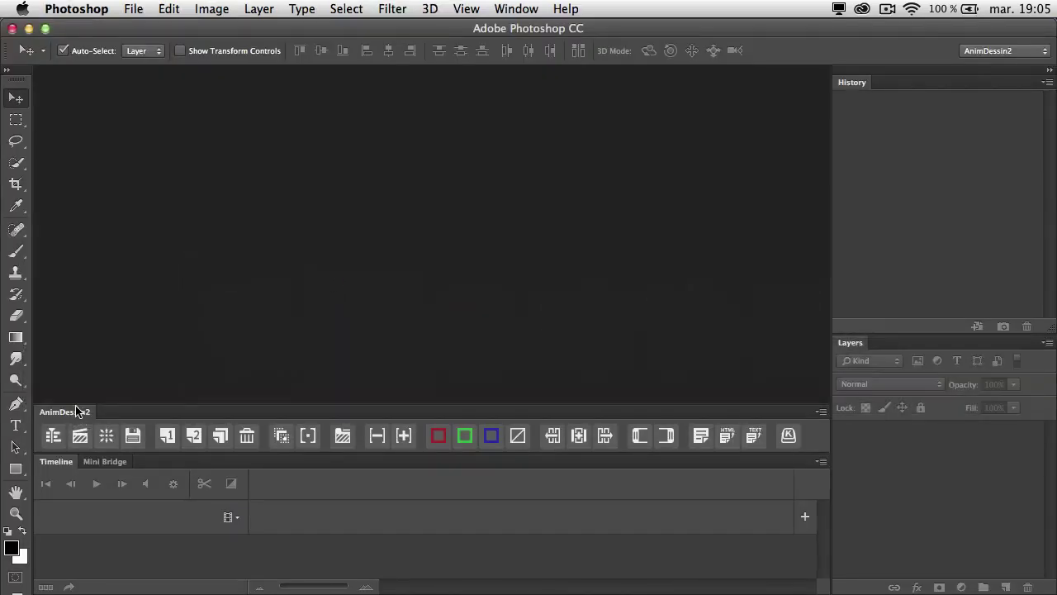
pyautogui.click(514, 9)
pyautogui.moveTo(514, 73)
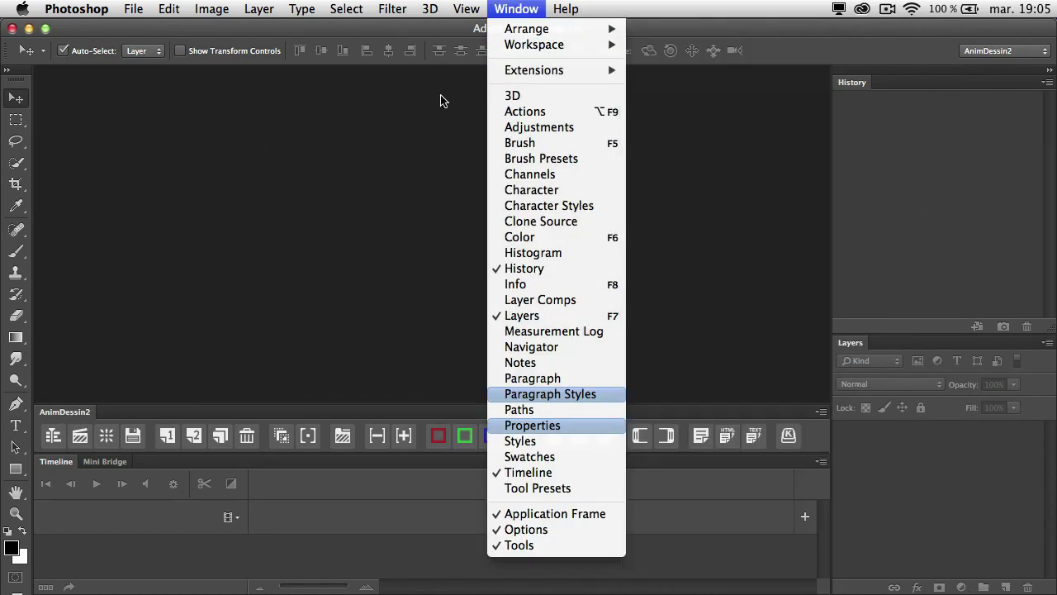
pyautogui.click(108, 114)
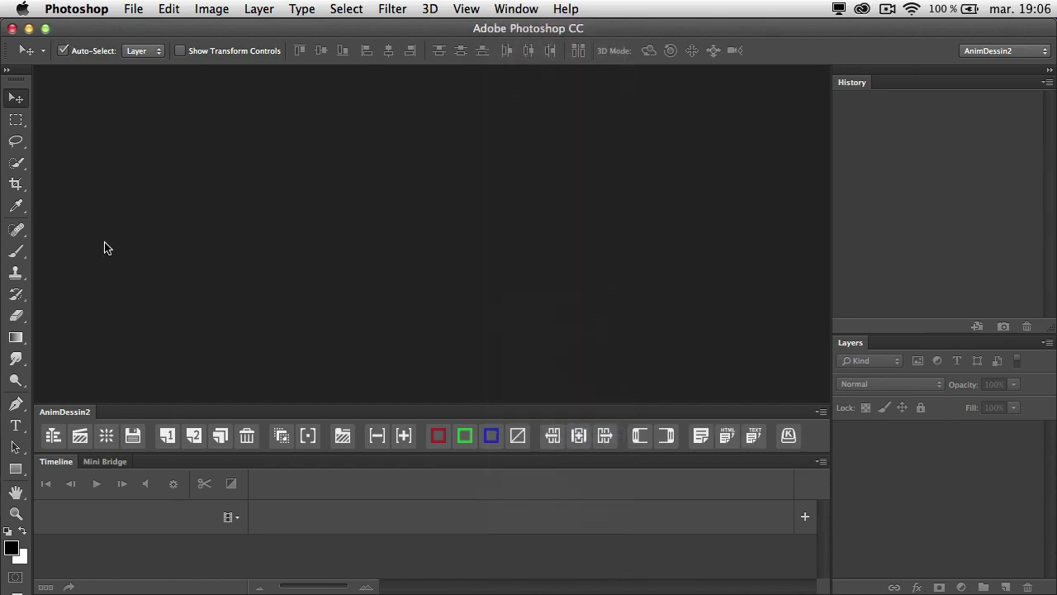
# Hide the Timeline panel and try to create a new AnimDessin2 animation document without it.
pyautogui.click(53, 437)
pyautogui.click(80, 438)
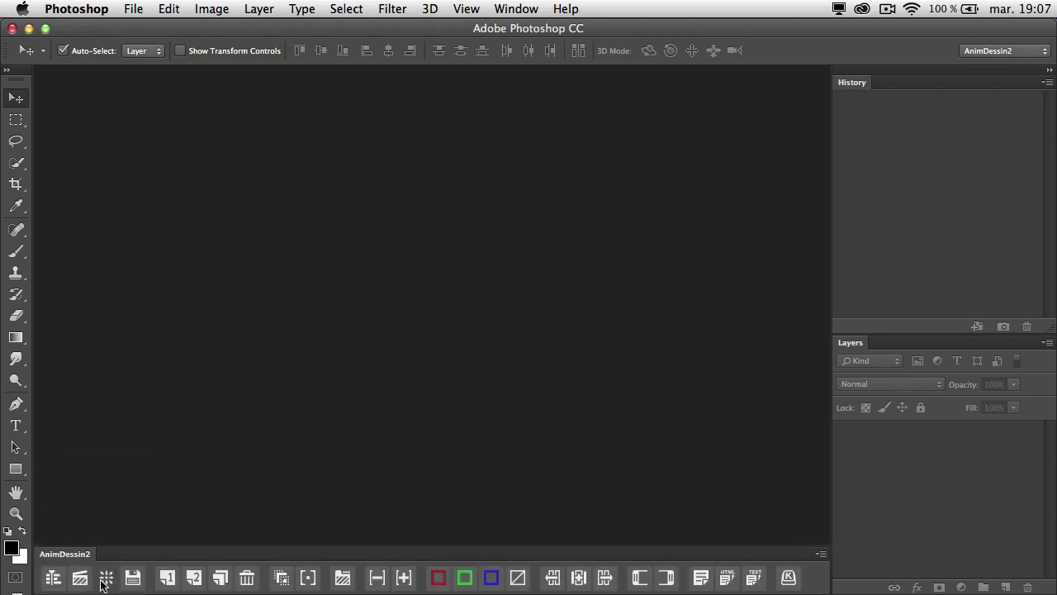
pyautogui.click(80, 578)
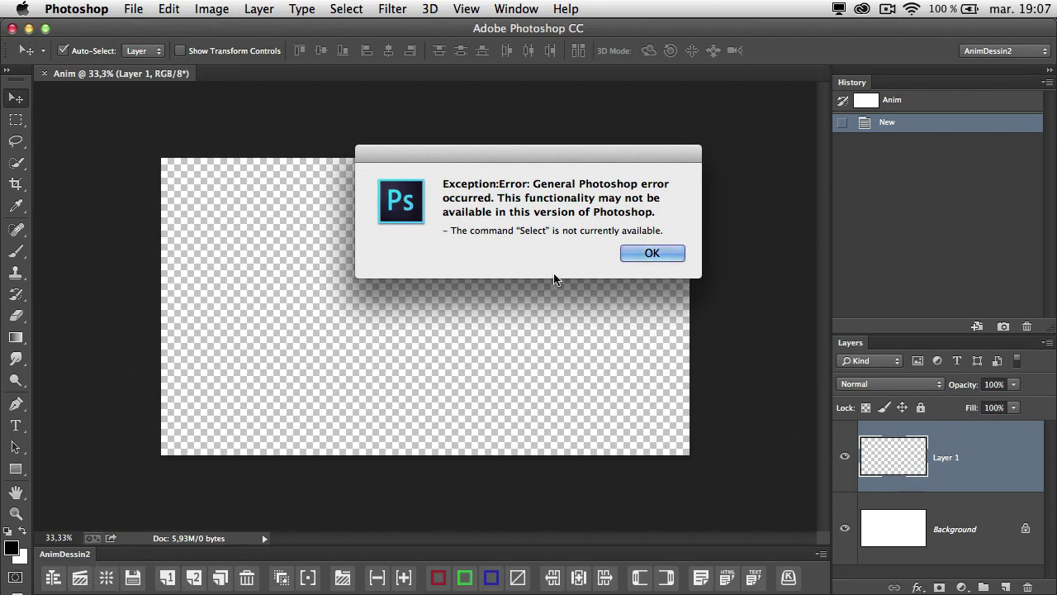
pyautogui.click(650, 253)
# Close the Anim document without saving and show the Timeline panel again.
pyautogui.press('super+w')
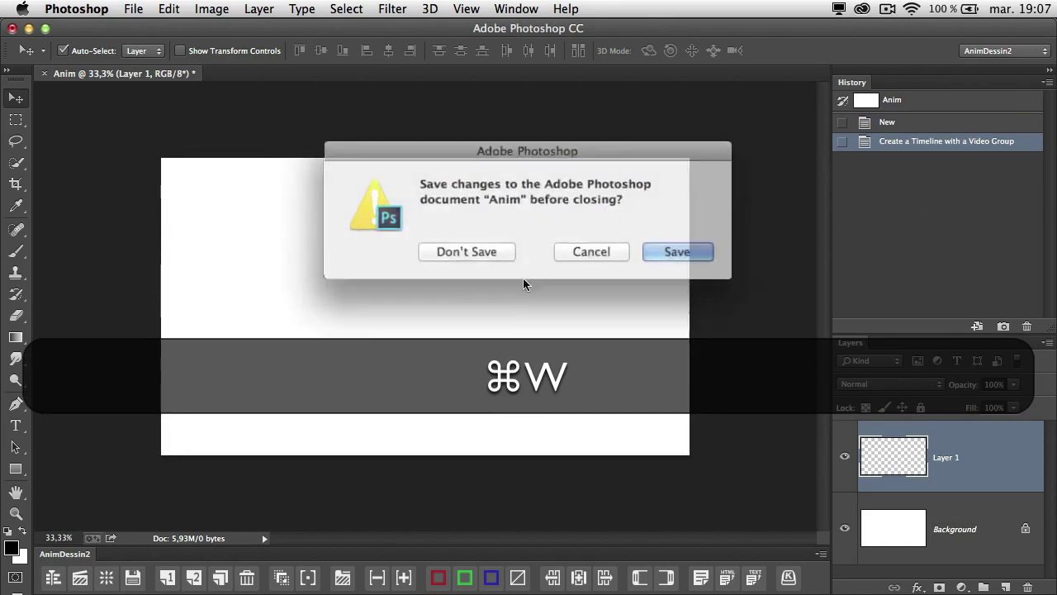
pyautogui.click(484, 252)
pyautogui.click(52, 577)
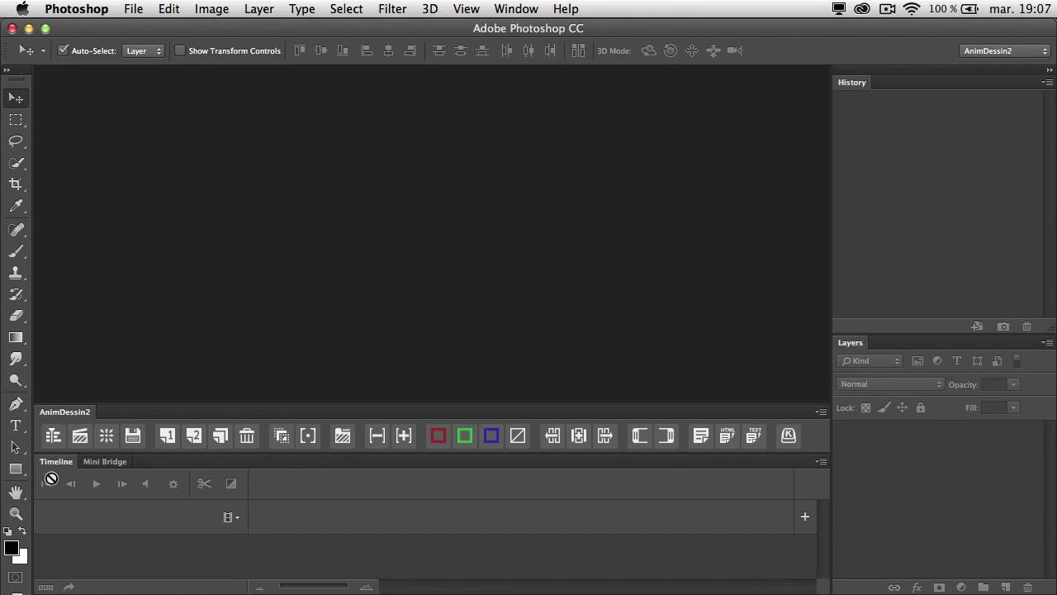
# Create a new AnimDessin2 animation document with a video timeline at a frame rate of 24 fps.
pyautogui.click(79, 436)
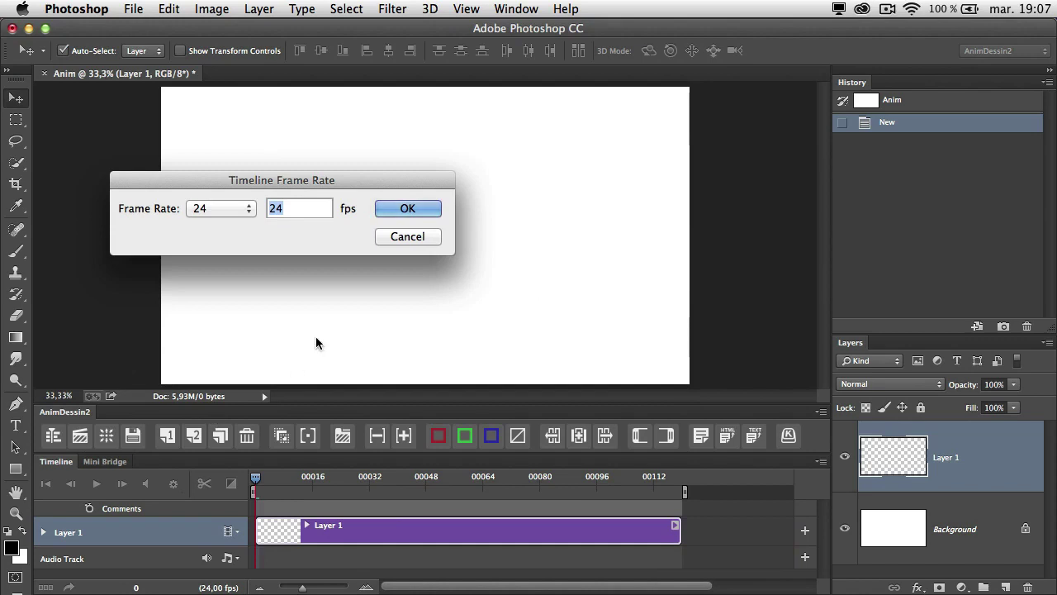
pyautogui.moveTo(297, 190); pyautogui.dragTo(270, 227)
pyautogui.click(190, 247)
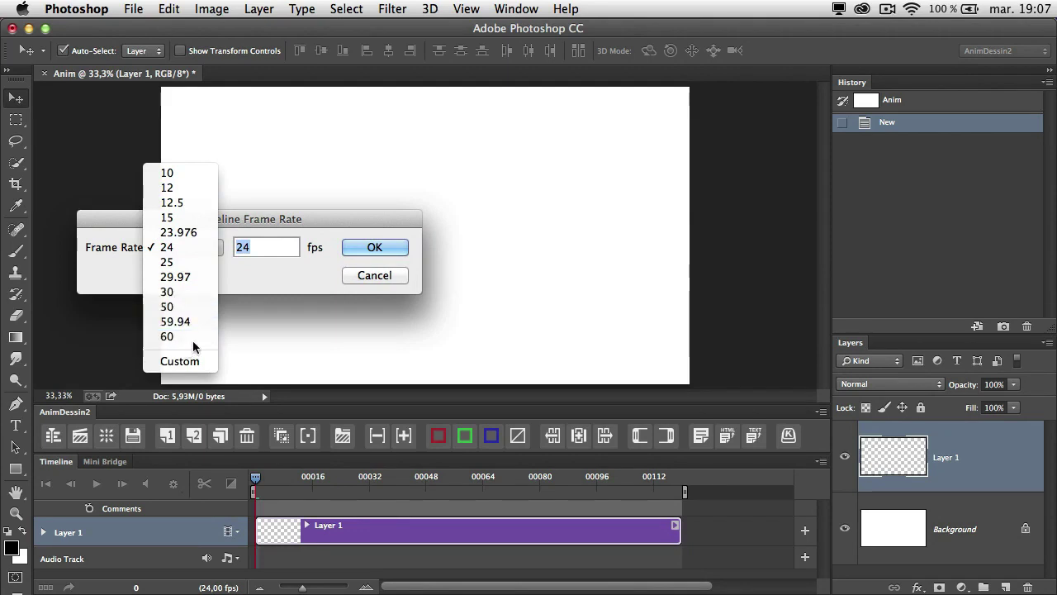
pyautogui.click(254, 244)
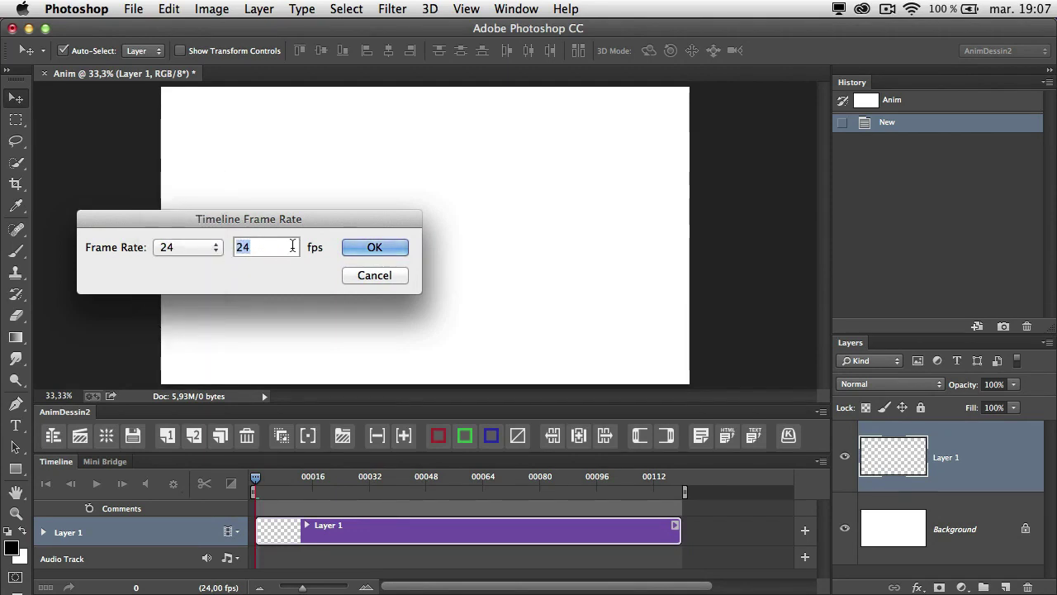
pyautogui.click(369, 249)
pyautogui.scroll(1, 371, 256)
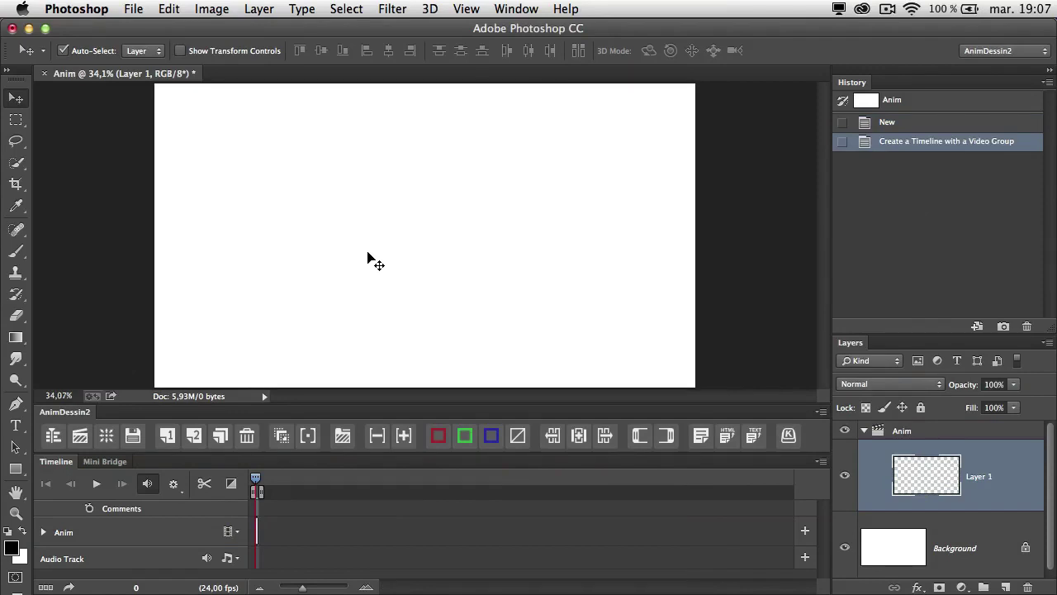
# Resize the canvas to 1280 × 720 pixels with the centre anchor and accept the clipping.
pyautogui.click(106, 435)
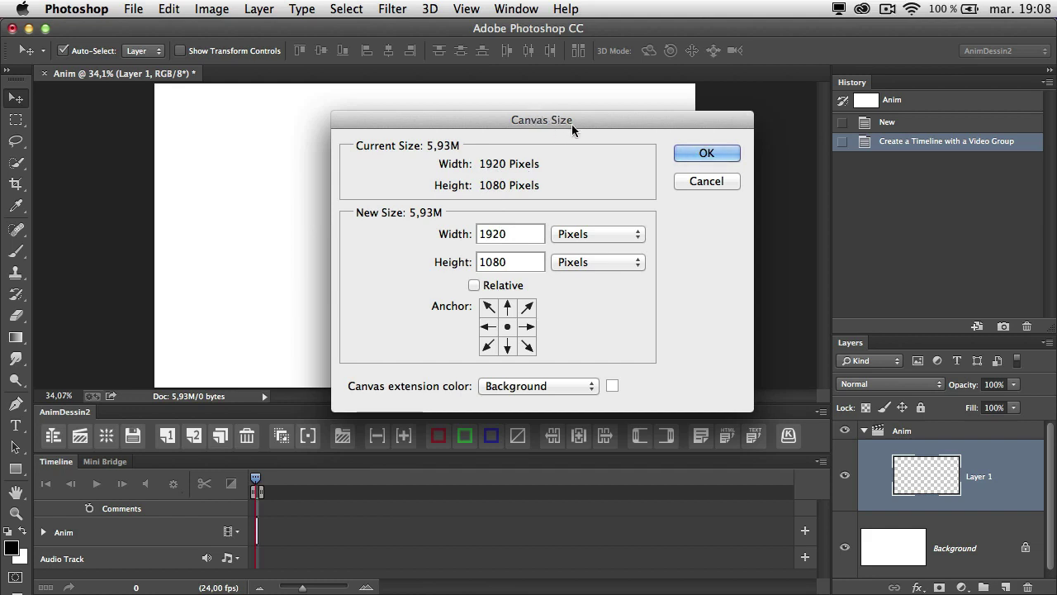
pyautogui.doubleClick(516, 238)
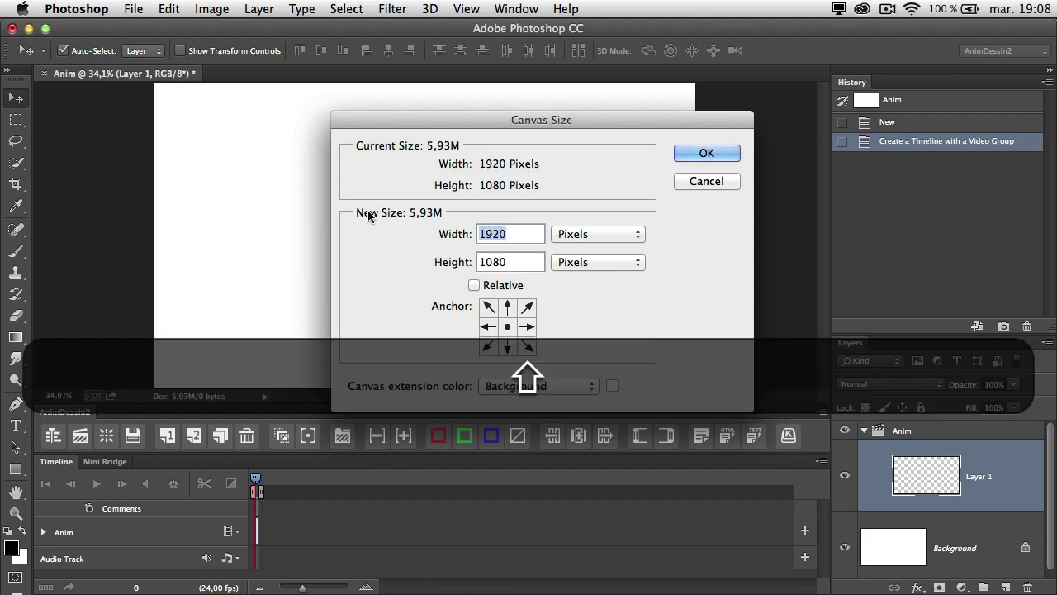
pyautogui.write('1')
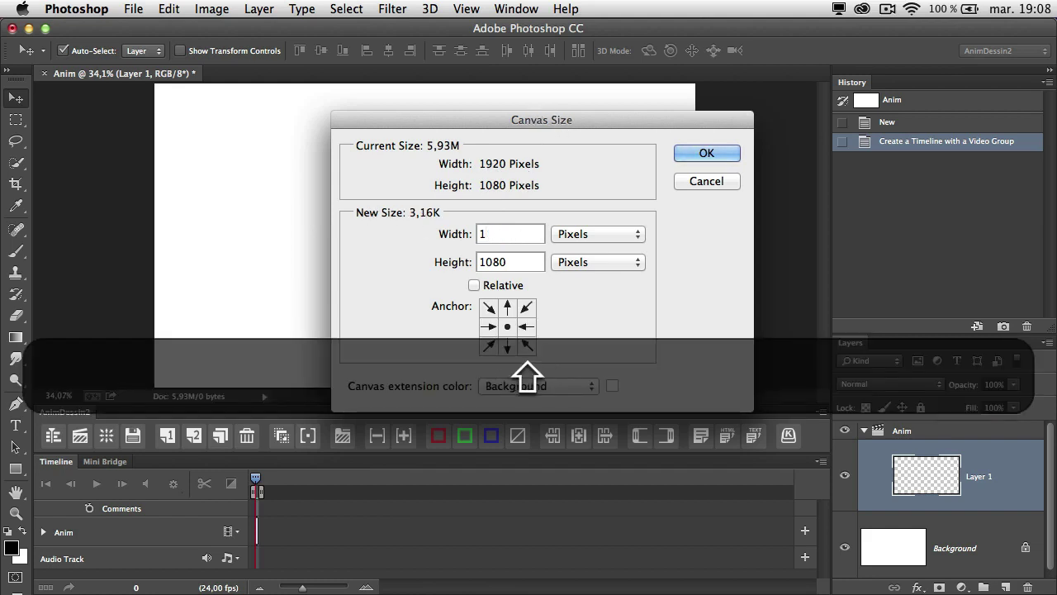
pyautogui.write('280')
pyautogui.press('Tab')
pyautogui.write('720')
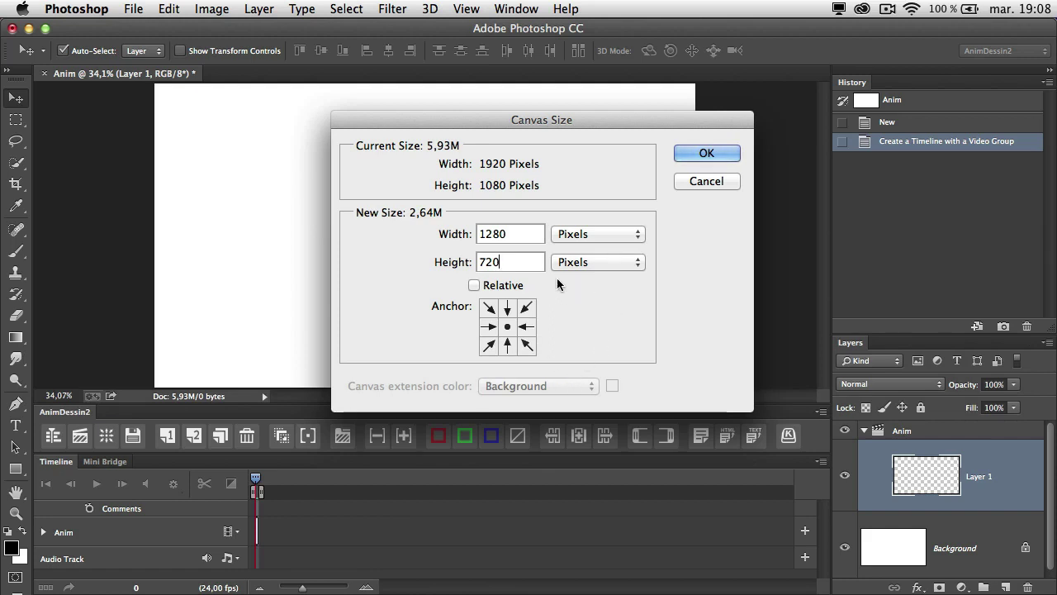
pyautogui.click(697, 158)
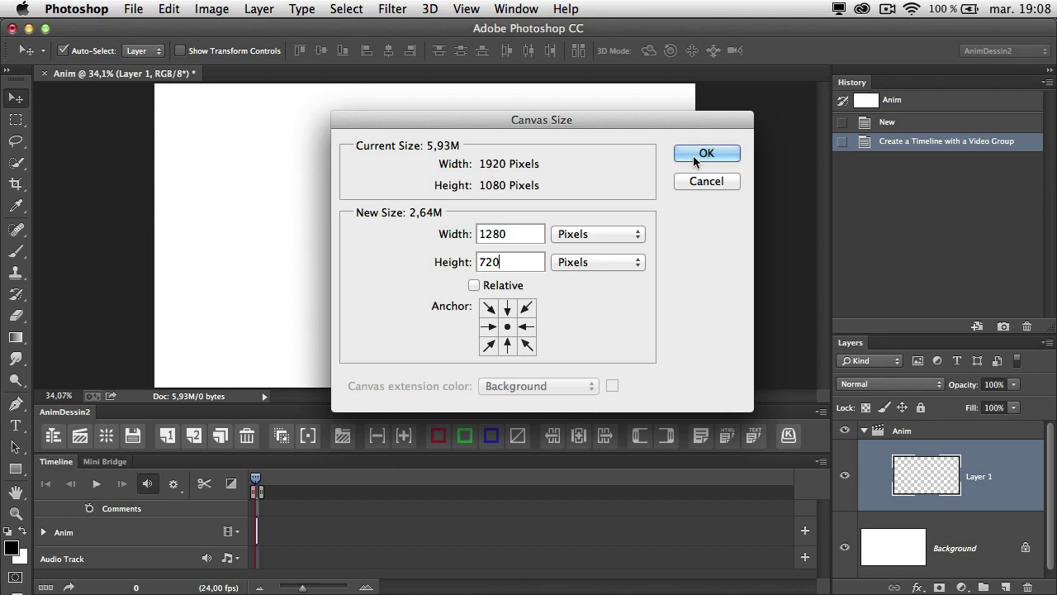
pyautogui.click(697, 158)
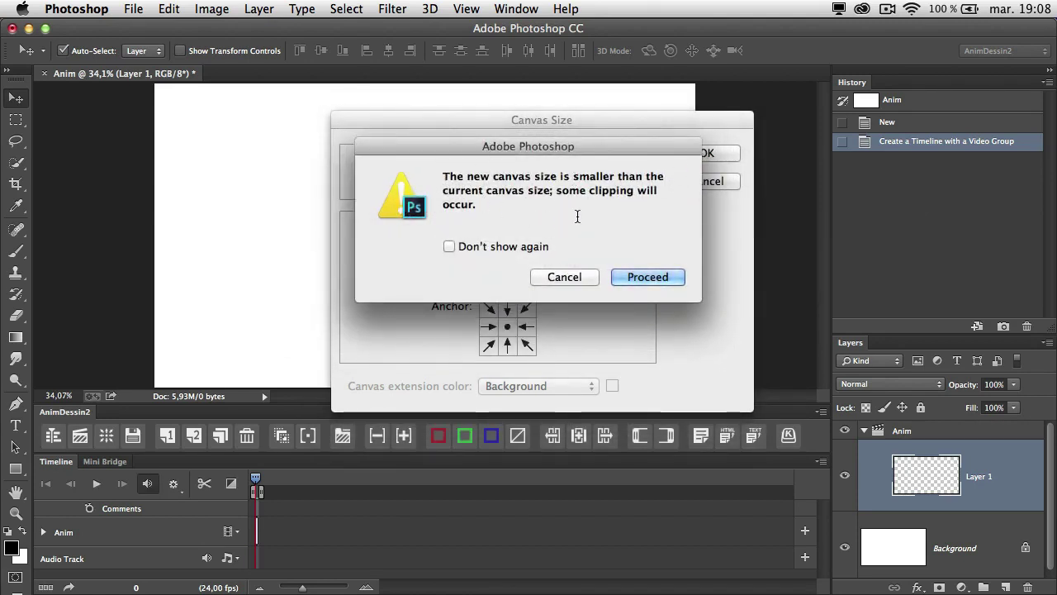
pyautogui.moveTo(519, 149); pyautogui.dragTo(456, 99)
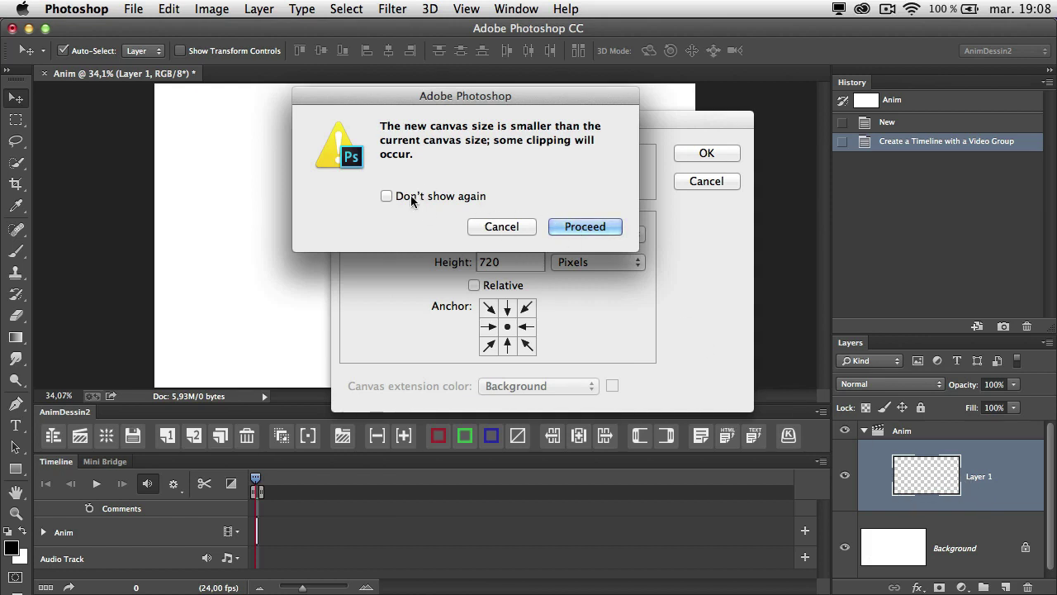
pyautogui.click(604, 228)
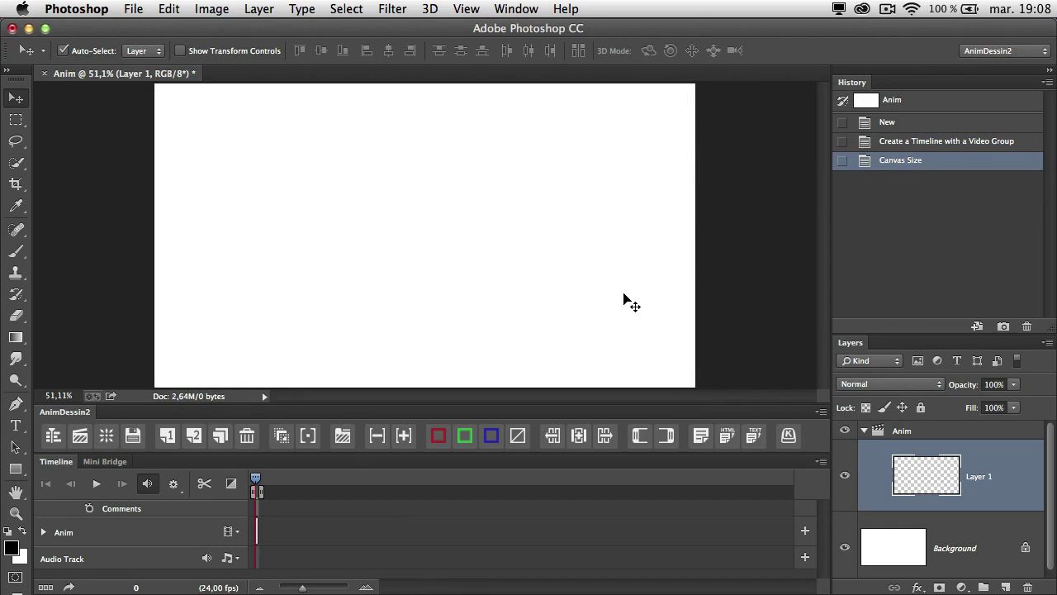
# Try adding a standard blank layer above Layer 1 in the Anim group and delete it again.
pyautogui.click(345, 587)
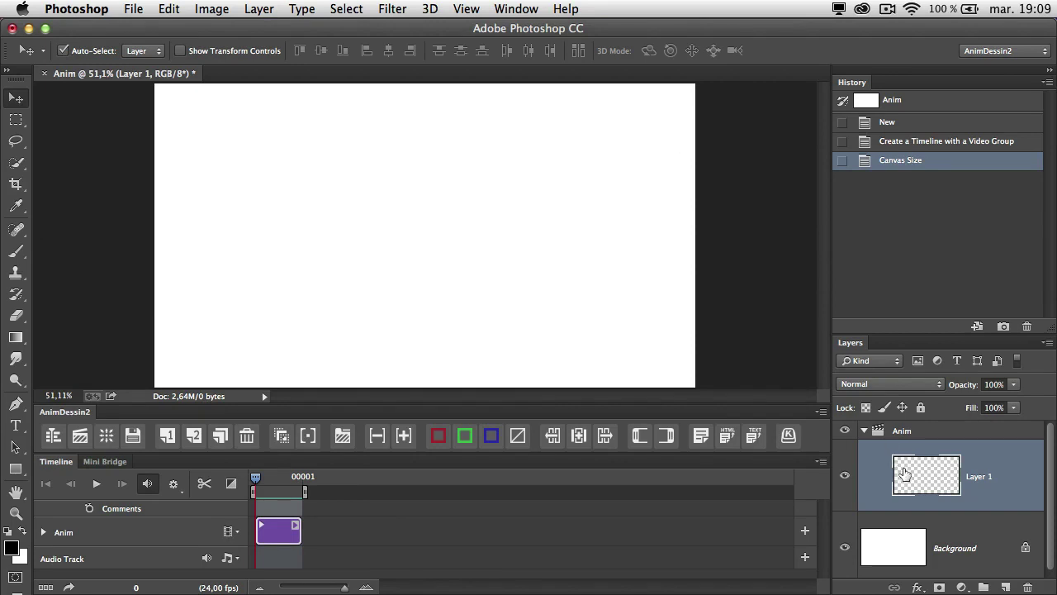
pyautogui.click(1005, 586)
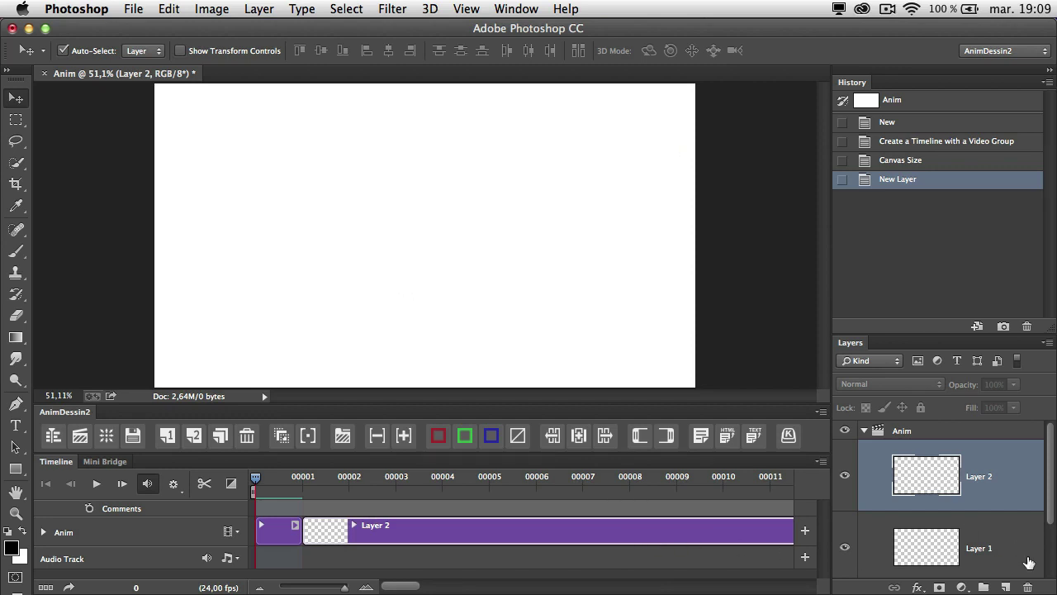
pyautogui.click(1027, 586)
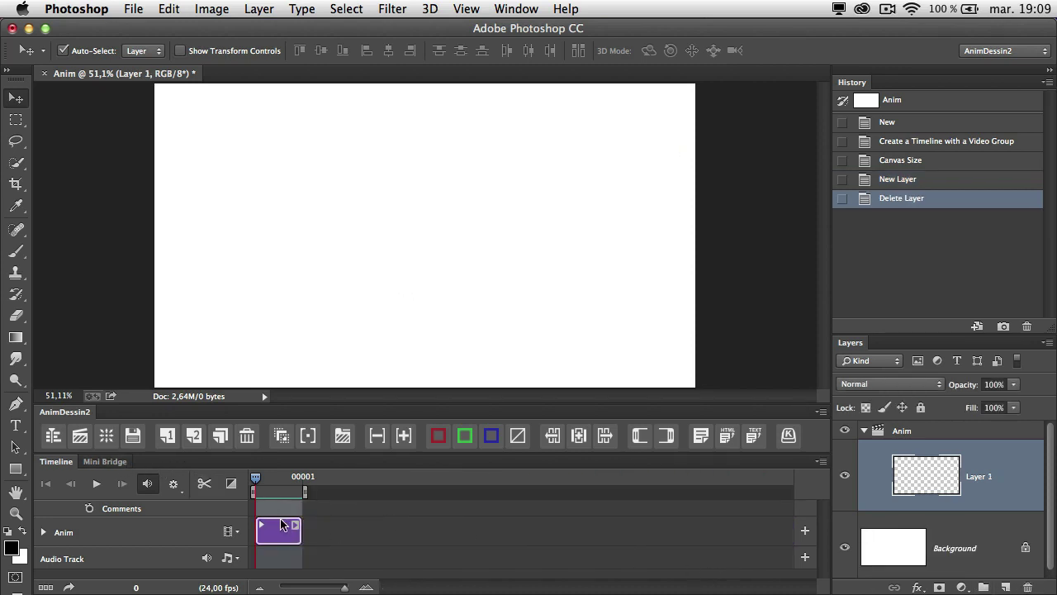
# Draw a rough circle with the Brush on the first frame and add a new one-frame keyframe.
pyautogui.click(18, 255)
pyautogui.moveTo(241, 197)
pyautogui.mouseDown()
pyautogui.moveTo(225, 248)
pyautogui.moveTo(274, 194)
pyautogui.moveTo(245, 190)
pyautogui.mouseUp()
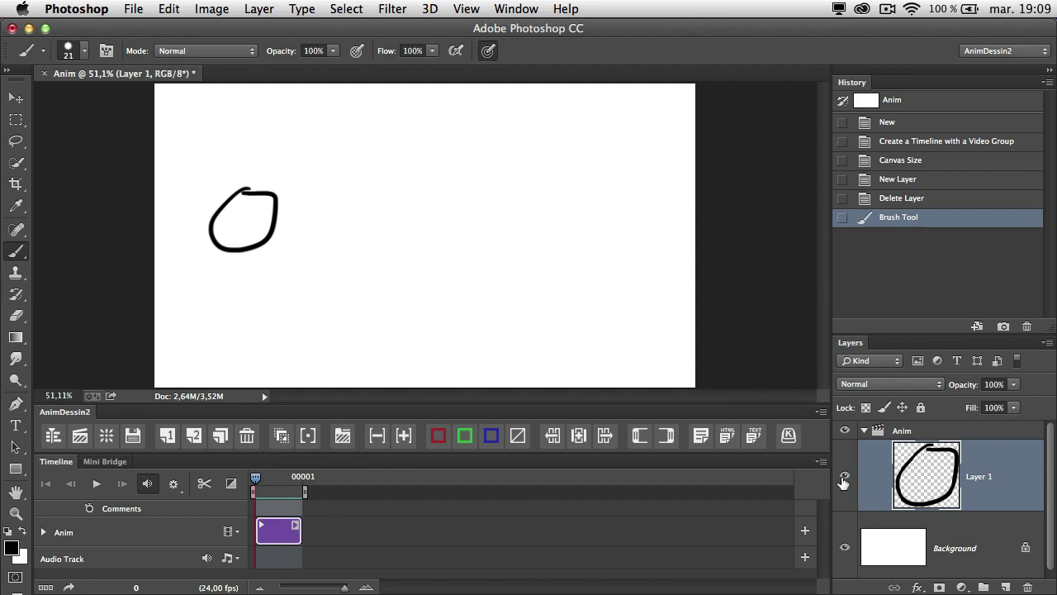
pyautogui.click(821, 460)
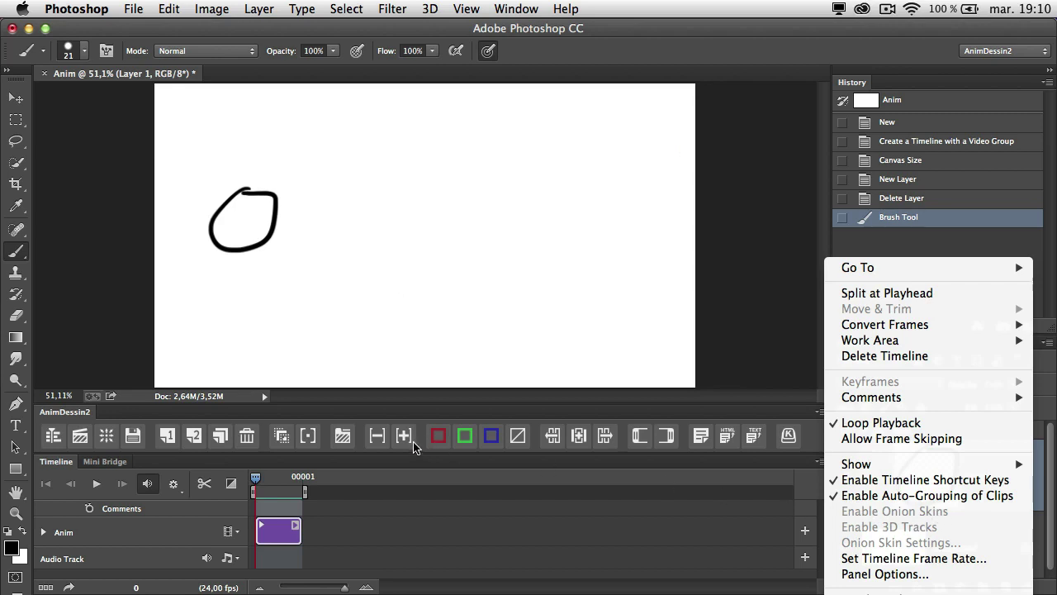
pyautogui.click(166, 441)
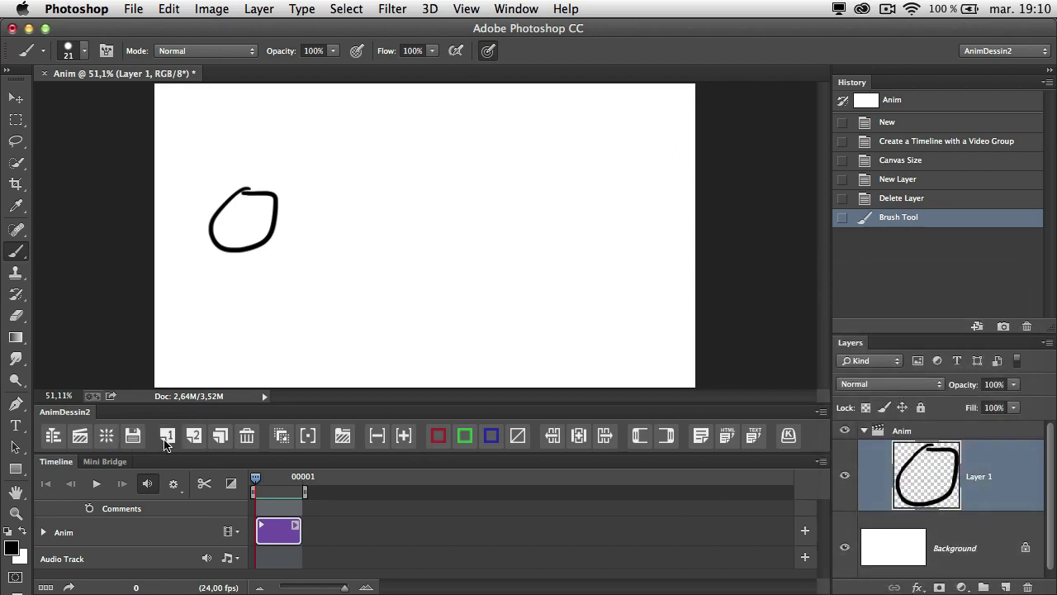
pyautogui.click(166, 438)
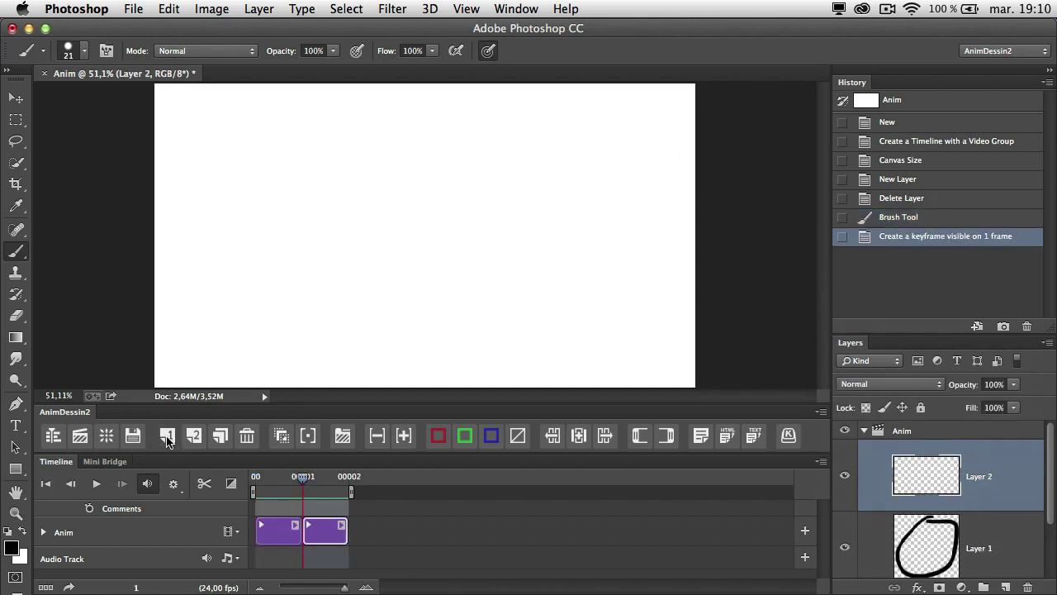
# Set the onion skin to 2 frames before, with a maximum opacity of 25% and a minimum opacity of 15%.
pyautogui.click(308, 436)
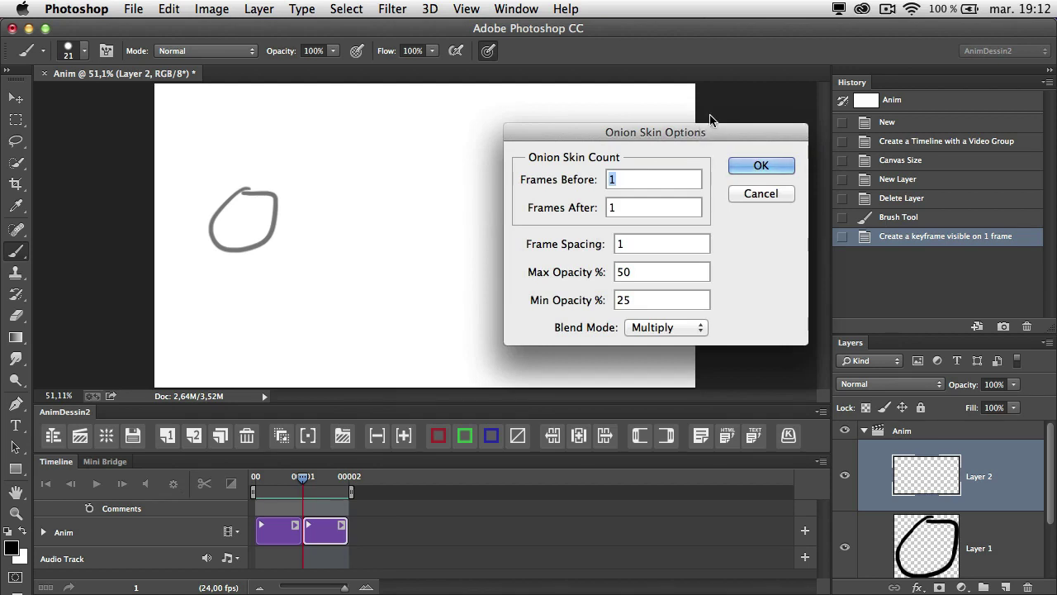
pyautogui.press('Up')
pyautogui.press('Tab')
pyautogui.press('Tab')
pyautogui.press('Tab')
pyautogui.hotkey('shift', 'Down')
pyautogui.hotkey('shift', 'Down')
pyautogui.hotkey('shift', 'Down')
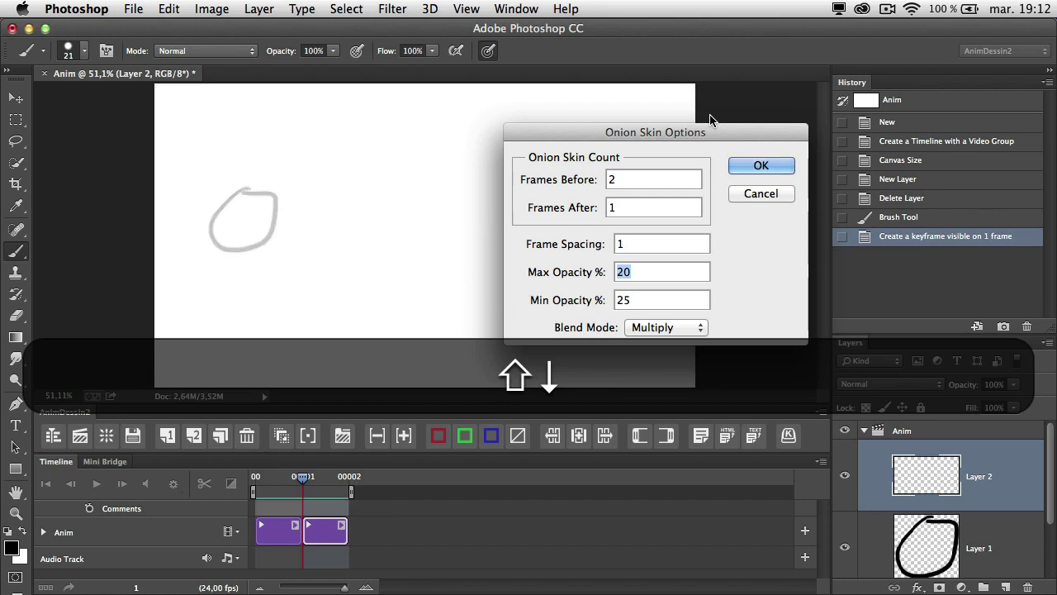
pyautogui.press('Up')
pyautogui.press('Up')
pyautogui.press('Up')
pyautogui.press('Up')
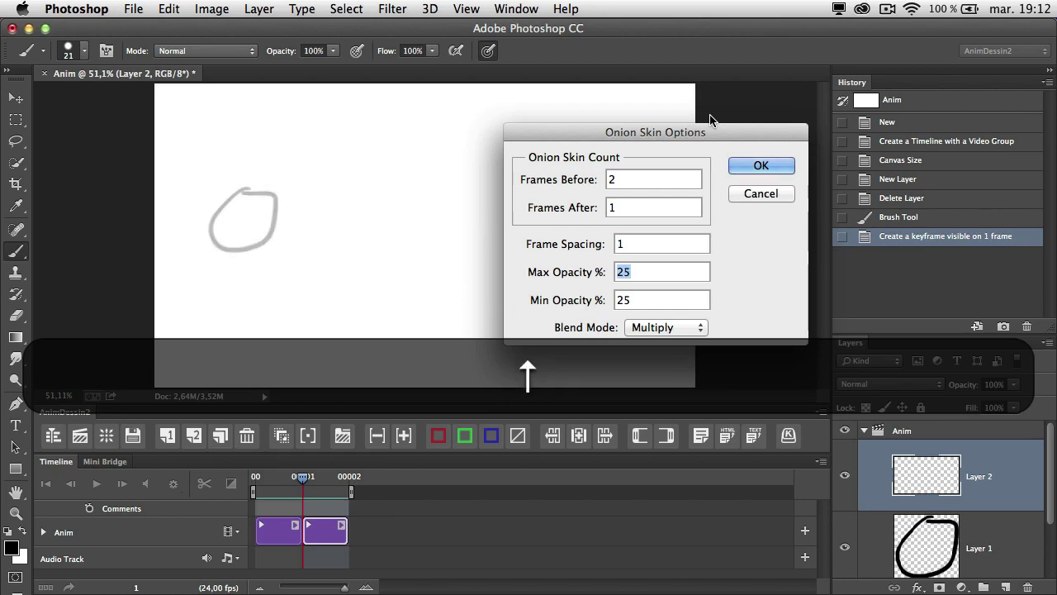
pyautogui.press('Tab')
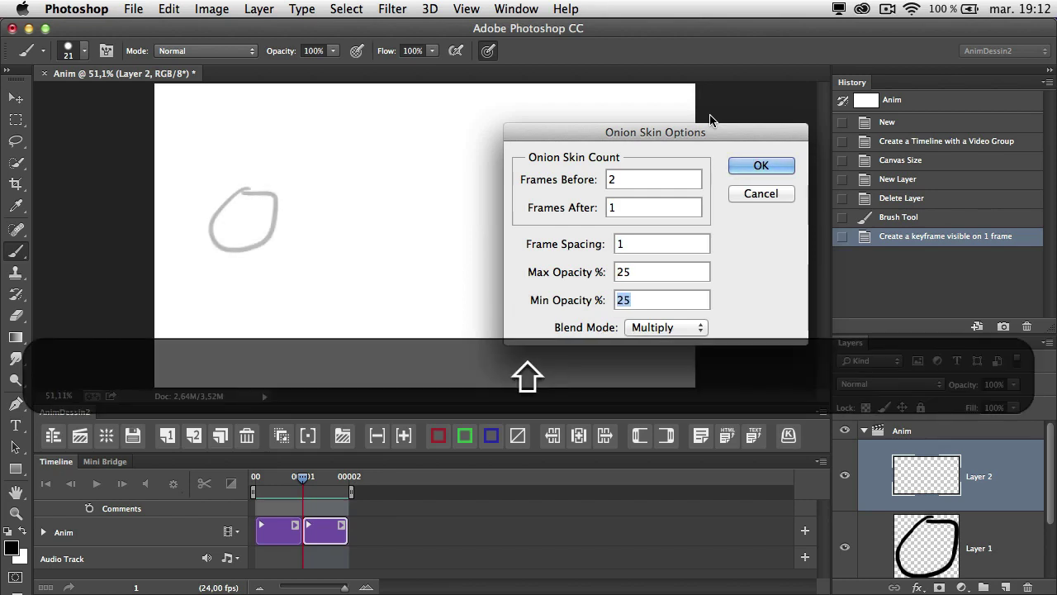
pyautogui.hotkey('shift', 'Down')
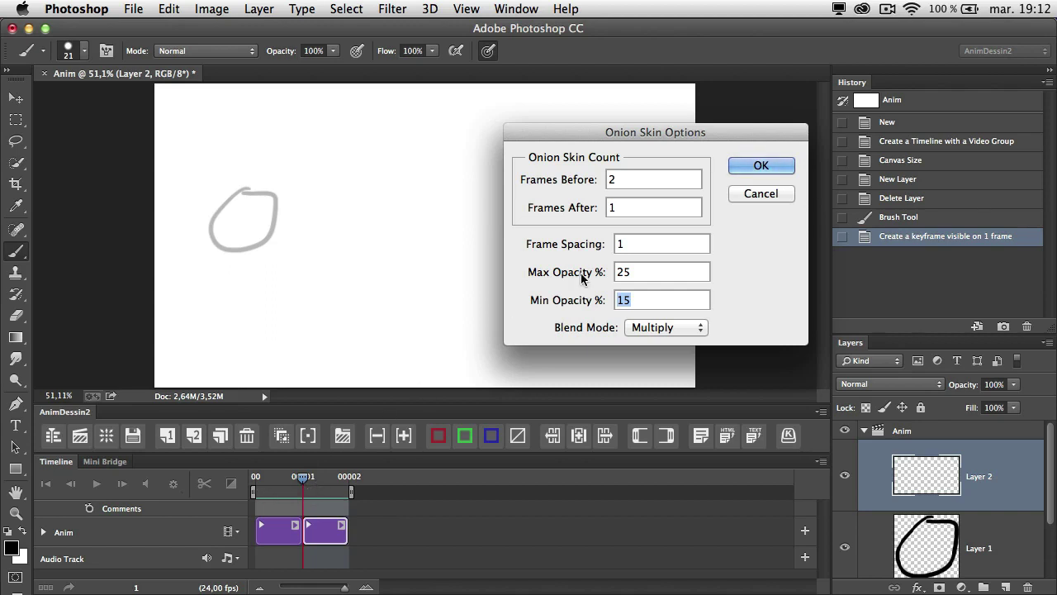
pyautogui.click(760, 166)
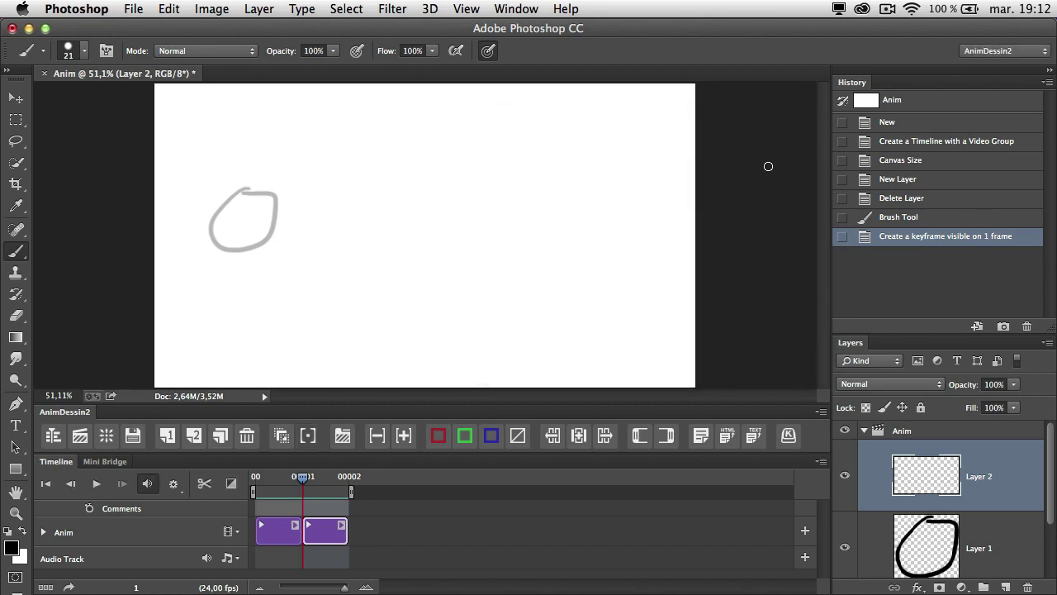
# Draw an offset circle on the second keyframe and a larger one further along on a new one-frame keyframe.
pyautogui.moveTo(250, 226)
pyautogui.mouseDown()
pyautogui.moveTo(302, 217)
pyautogui.moveTo(241, 240)
pyautogui.moveTo(246, 248)
pyautogui.mouseUp()
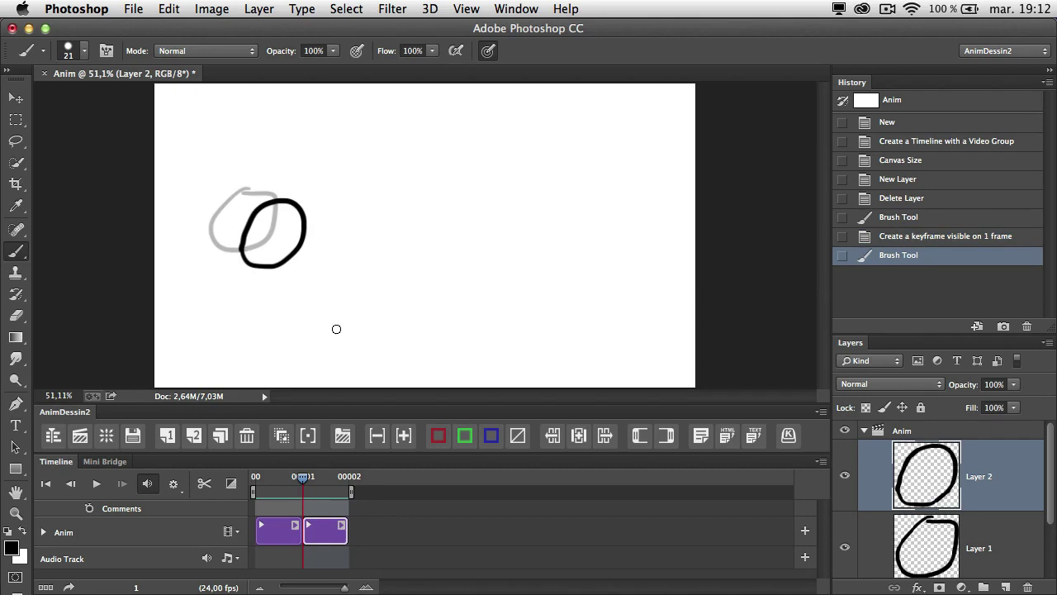
pyautogui.click(167, 435)
pyautogui.moveTo(286, 220)
pyautogui.mouseDown()
pyautogui.moveTo(271, 270)
pyautogui.moveTo(334, 281)
pyautogui.moveTo(328, 207)
pyautogui.moveTo(282, 230)
pyautogui.mouseUp()
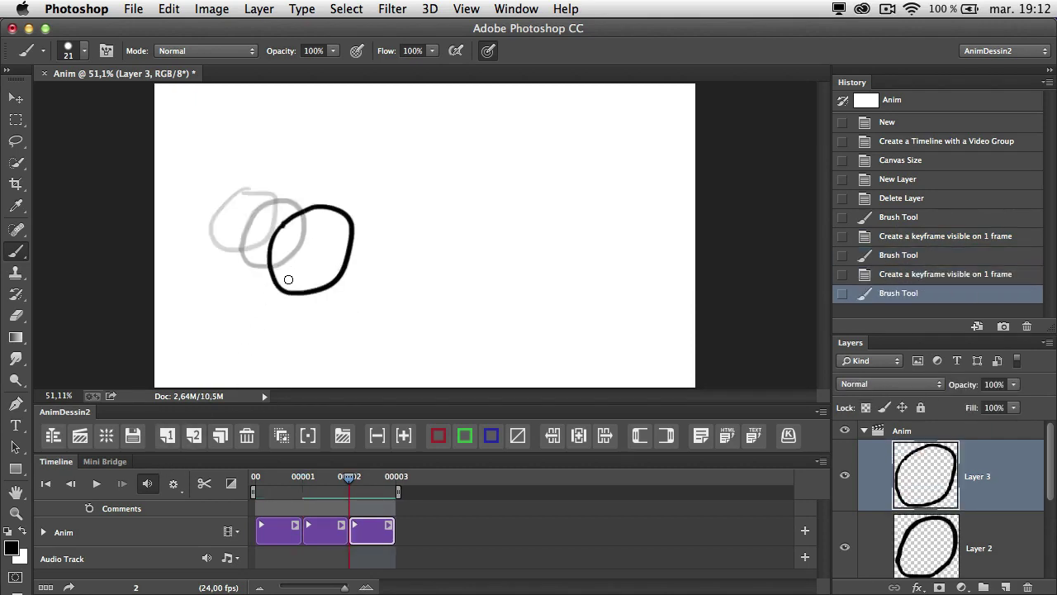
# Step back and forth through the three drawn frames and play the animation to check the circle's motion.
pyautogui.click(70, 483)
pyautogui.click(70, 483)
pyautogui.click(122, 483)
pyautogui.click(121, 483)
pyautogui.click(71, 483)
pyautogui.click(73, 484)
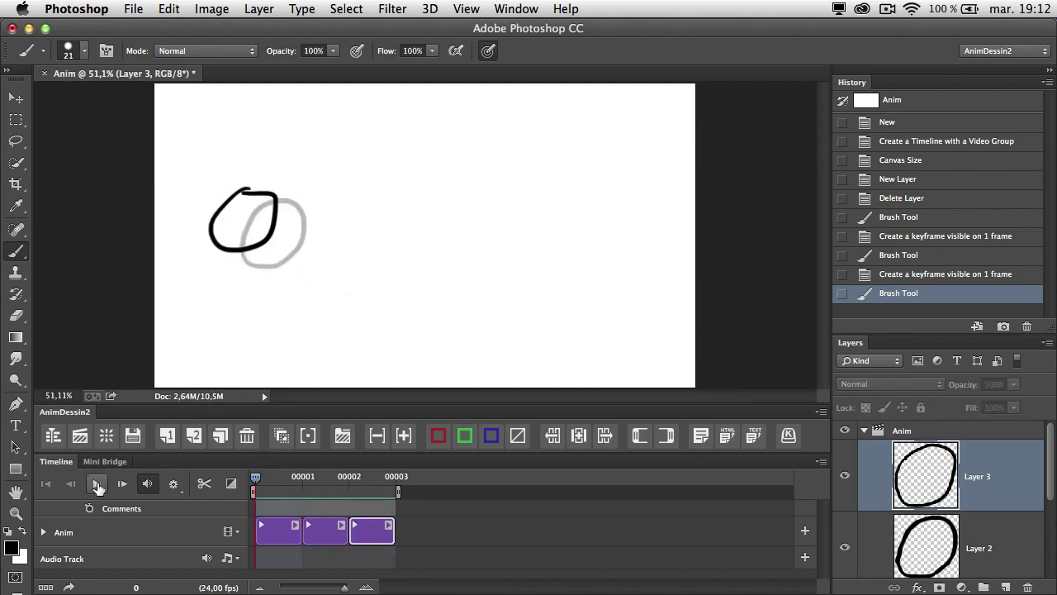
pyautogui.click(97, 484)
pyautogui.click(97, 484)
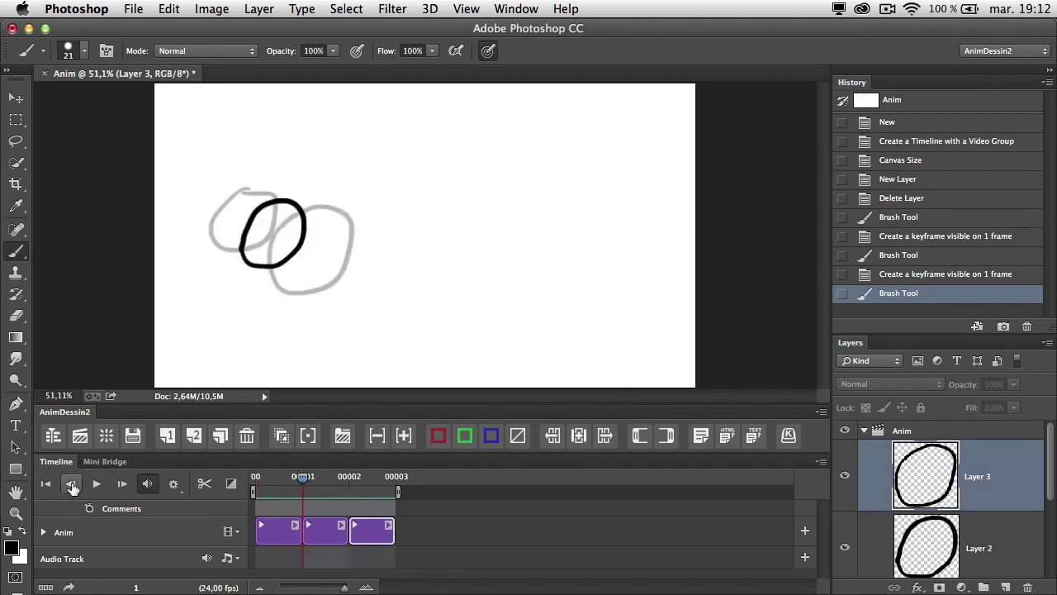
pyautogui.click(121, 483)
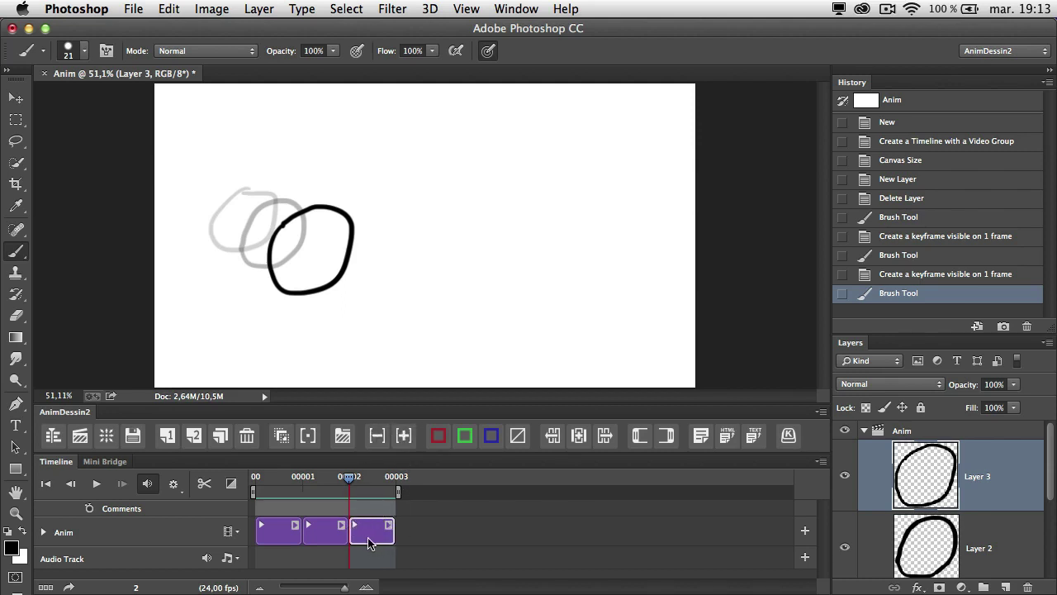
# Lengthen the third keyframe's exposure by six frames.
pyautogui.click(404, 437)
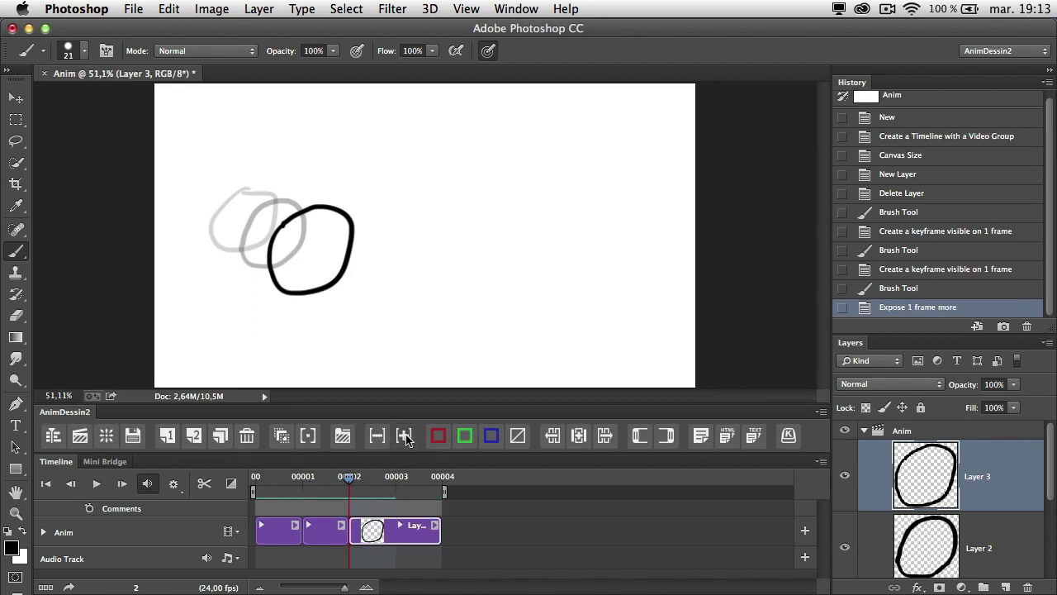
pyautogui.click(404, 437)
pyautogui.click(404, 437)
pyautogui.click(404, 437)
pyautogui.click(402, 439)
pyautogui.click(401, 440)
# Shorten the third keyframe's exposure by six frames.
pyautogui.click(376, 437)
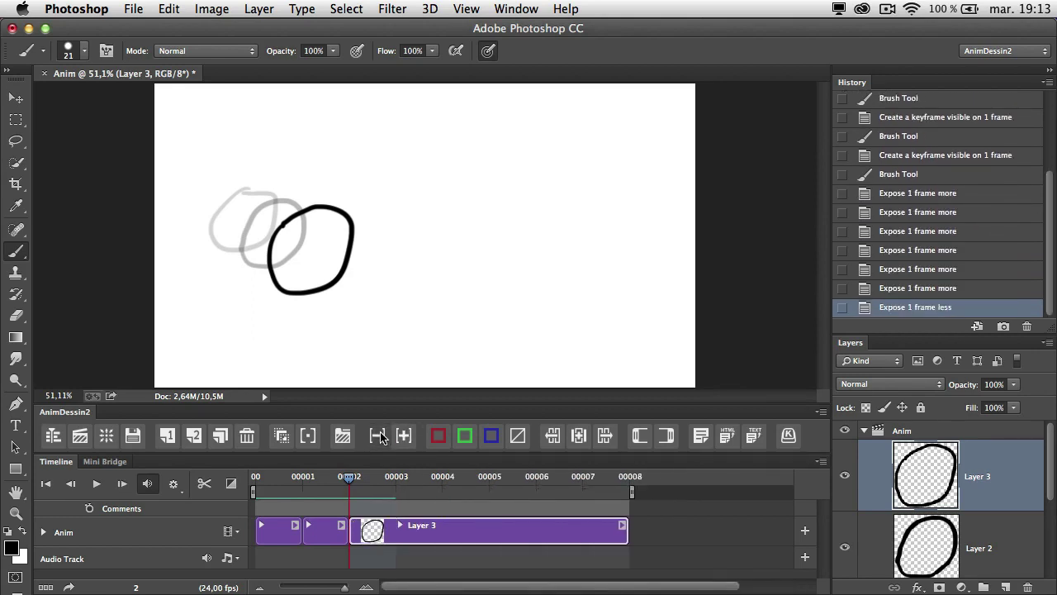
pyautogui.click(377, 437)
pyautogui.click(377, 437)
pyautogui.click(377, 436)
pyautogui.click(377, 437)
pyautogui.click(376, 437)
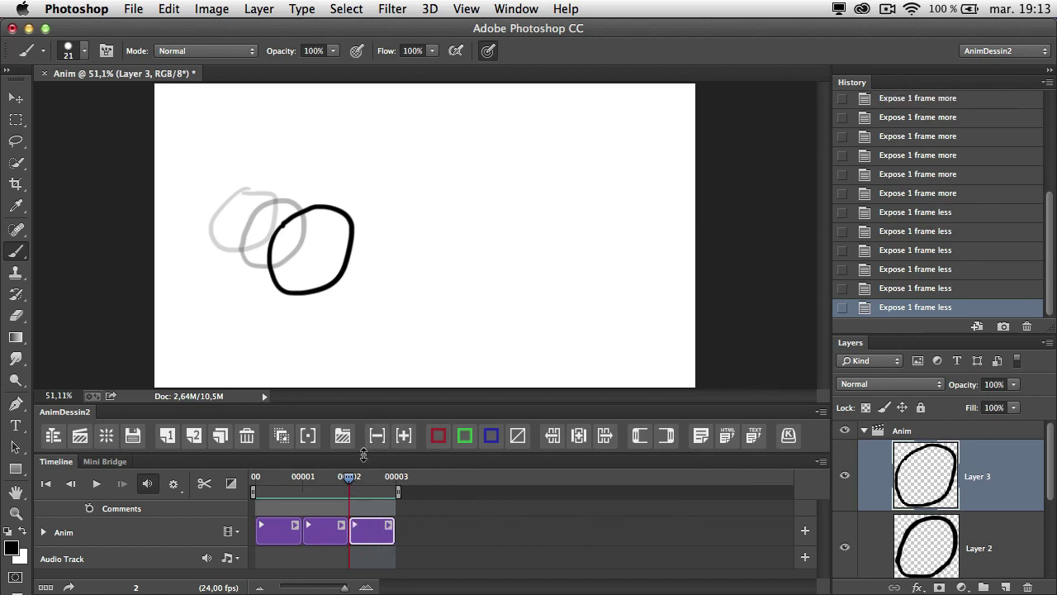
# Add a two-frame keyframe followed by a one-frame keyframe, drawing a progressively offset oval on each.
pyautogui.click(193, 439)
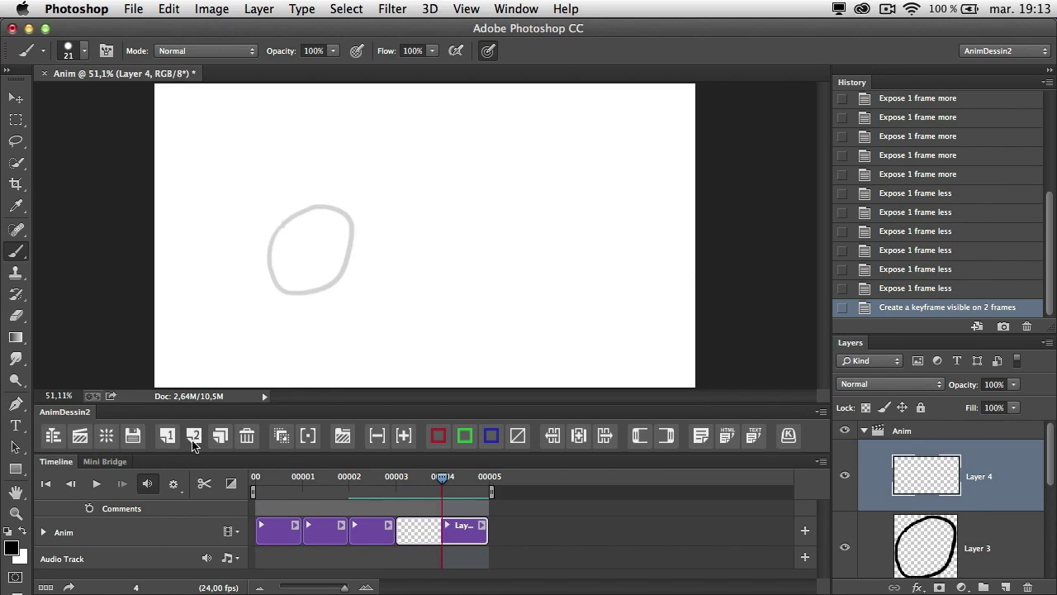
pyautogui.click(307, 436)
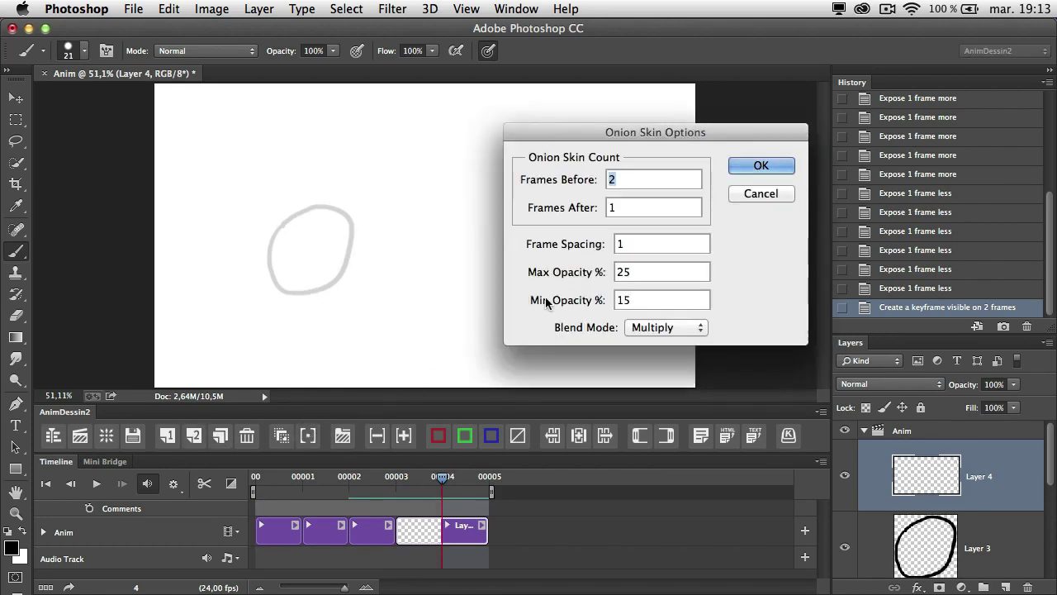
pyautogui.click(745, 194)
pyautogui.moveTo(325, 243)
pyautogui.mouseDown()
pyautogui.moveTo(316, 319)
pyautogui.moveTo(387, 262)
pyautogui.moveTo(329, 236)
pyautogui.mouseUp()
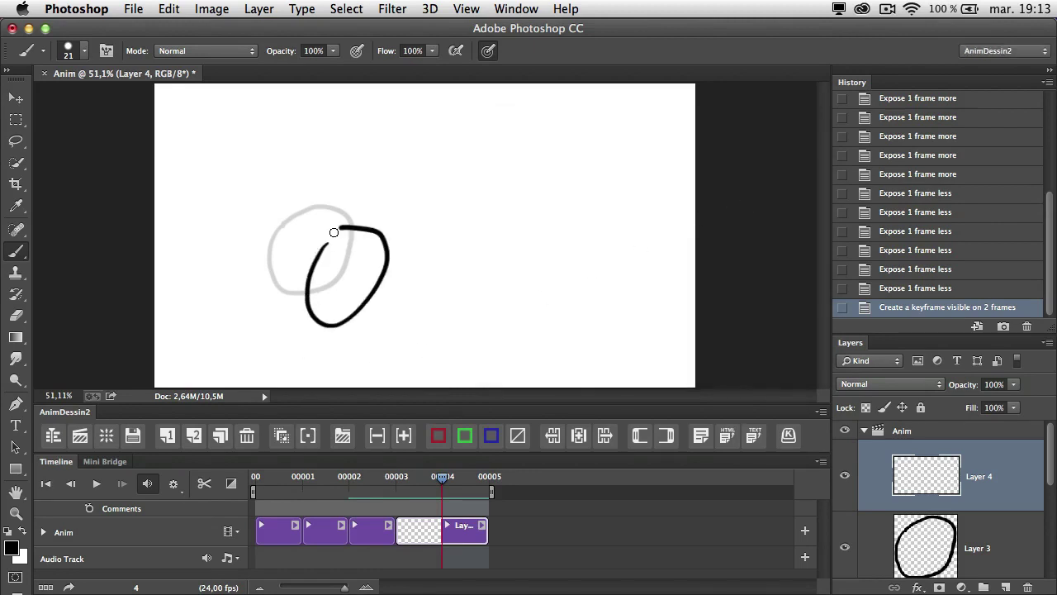
pyautogui.click(167, 435)
pyautogui.moveTo(350, 272)
pyautogui.mouseDown()
pyautogui.moveTo(332, 309)
pyautogui.moveTo(369, 353)
pyautogui.moveTo(417, 263)
pyautogui.moveTo(362, 263)
pyautogui.moveTo(342, 285)
pyautogui.mouseUp()
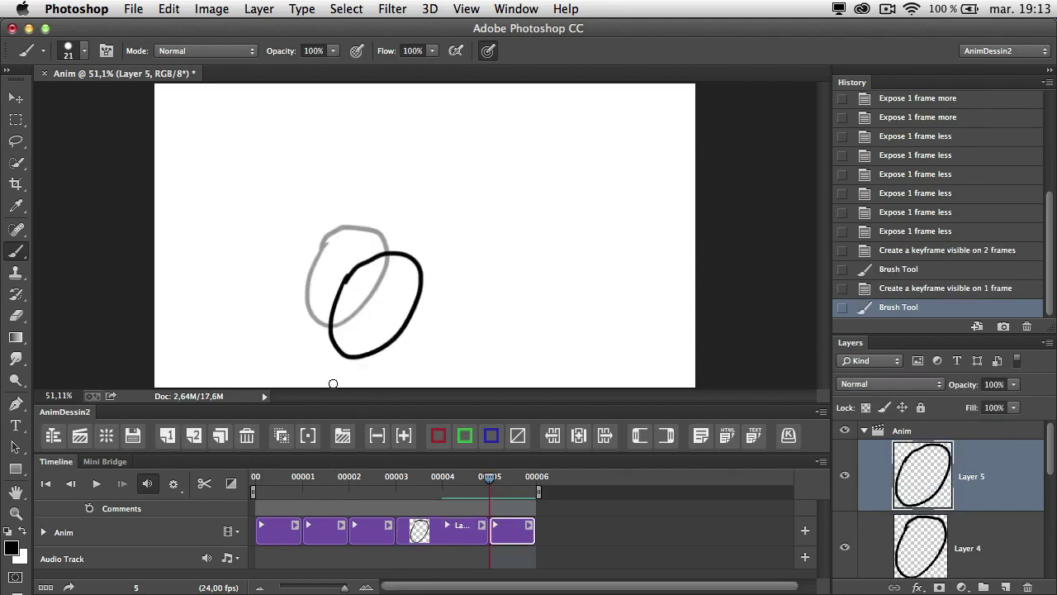
# Duplicate the last oval frame and colorize the copy in red.
pyautogui.click(220, 436)
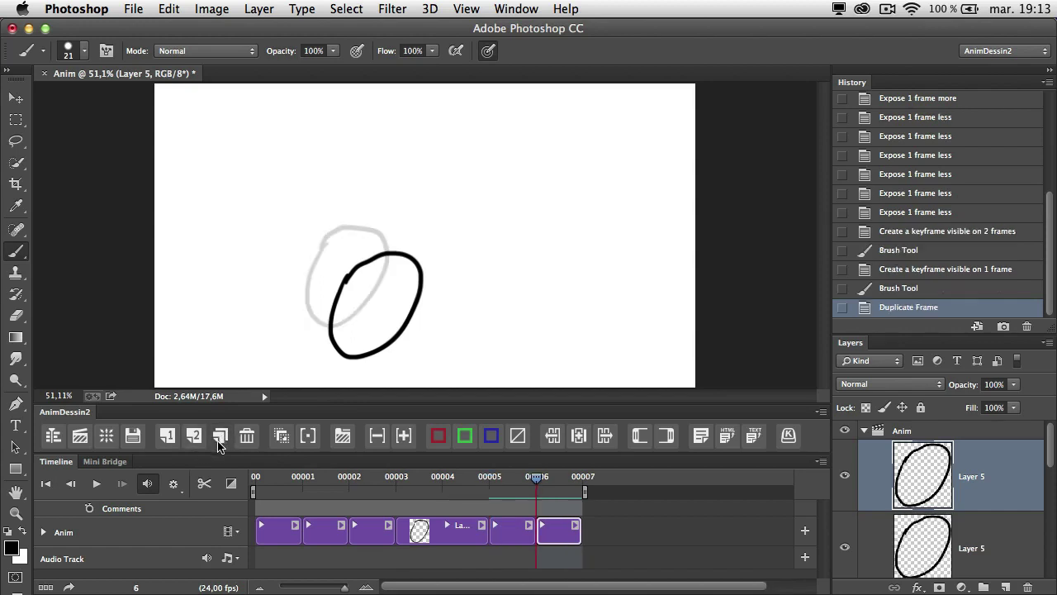
pyautogui.click(438, 435)
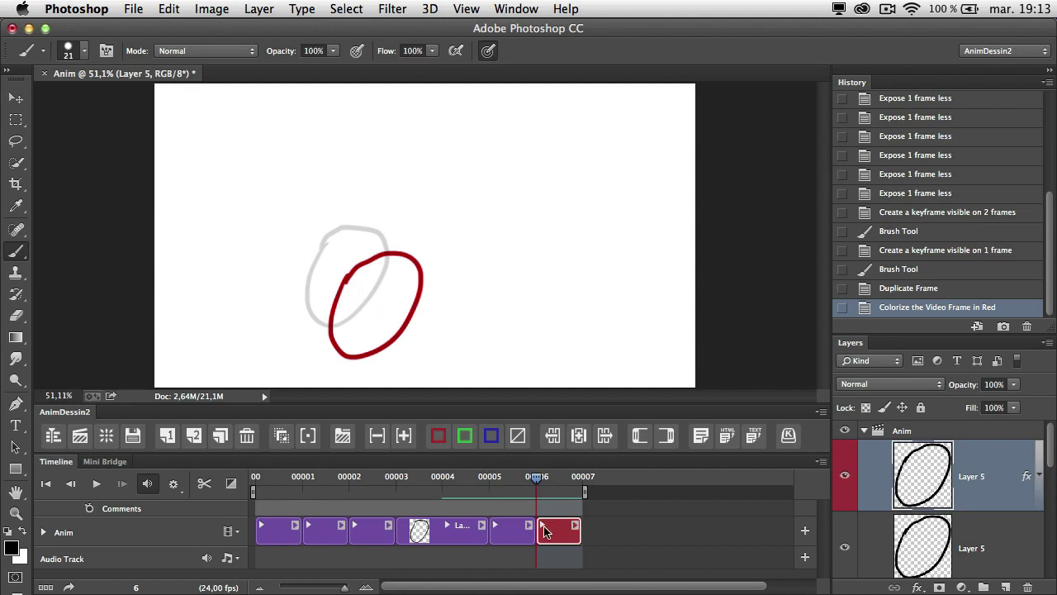
# Free Transform the red oval, scaling it to 108.5%, rotating it -5.84° and shifting it along the motion path.
pyautogui.press('super+t')
pyautogui.moveTo(397, 328)
pyautogui.mouseDown()
pyautogui.moveTo(415, 328)
pyautogui.moveTo(406, 324)
pyautogui.mouseUp()
pyautogui.moveTo(455, 223)
pyautogui.mouseDown()
pyautogui.moveTo(449, 216)
pyautogui.moveTo(440, 235)
pyautogui.mouseUp()
pyautogui.moveTo(420, 275); pyautogui.dragTo(426, 279)
pyautogui.press('Return')
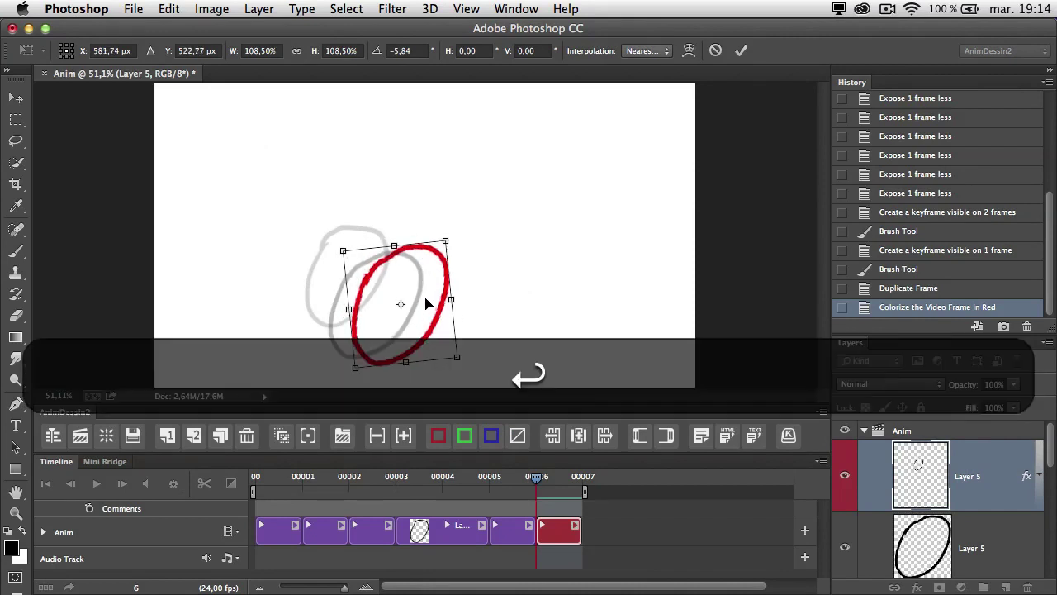
pyautogui.click(741, 50)
# Paint two small eyes and a short mouth inside the red oval.
pyautogui.click(392, 290)
pyautogui.click(424, 287)
pyautogui.click(400, 330)
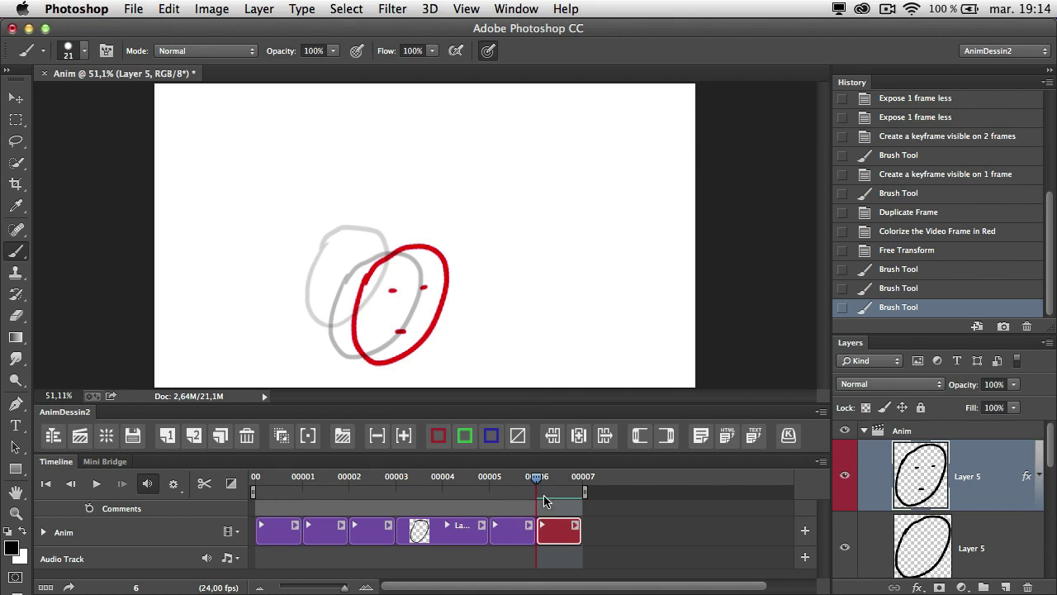
# Try adding a one-frame keyframe after the red frame and delete it again.
pyautogui.moveTo(535, 485)
pyautogui.mouseDown()
pyautogui.moveTo(512, 485)
pyautogui.moveTo(536, 486)
pyautogui.mouseUp()
pyautogui.click(167, 436)
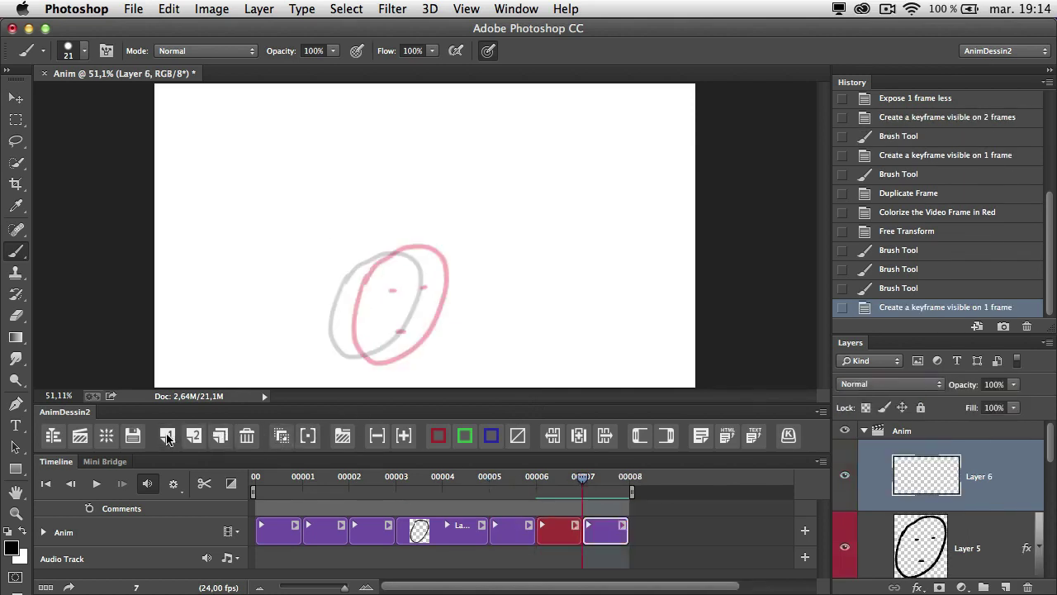
pyautogui.click(246, 436)
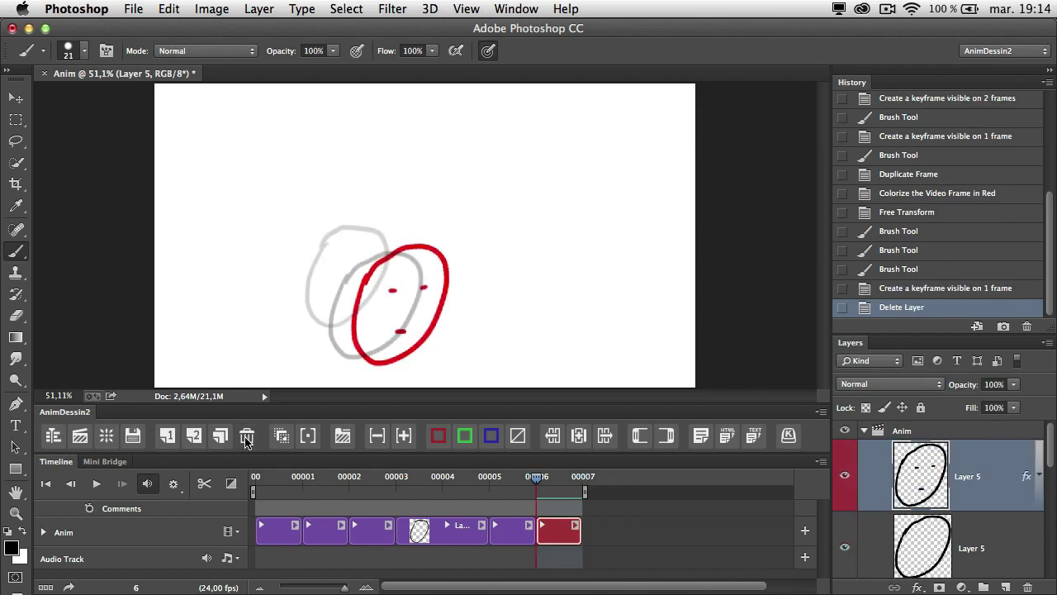
# Draw a smiling face on a new one-frame keyframe after the red frame and colorize that frame in green.
pyautogui.click(168, 435)
pyautogui.moveTo(404, 289)
pyautogui.mouseDown()
pyautogui.moveTo(394, 355)
pyautogui.moveTo(481, 316)
pyautogui.moveTo(437, 265)
pyautogui.moveTo(407, 286)
pyautogui.moveTo(442, 298)
pyautogui.mouseUp()
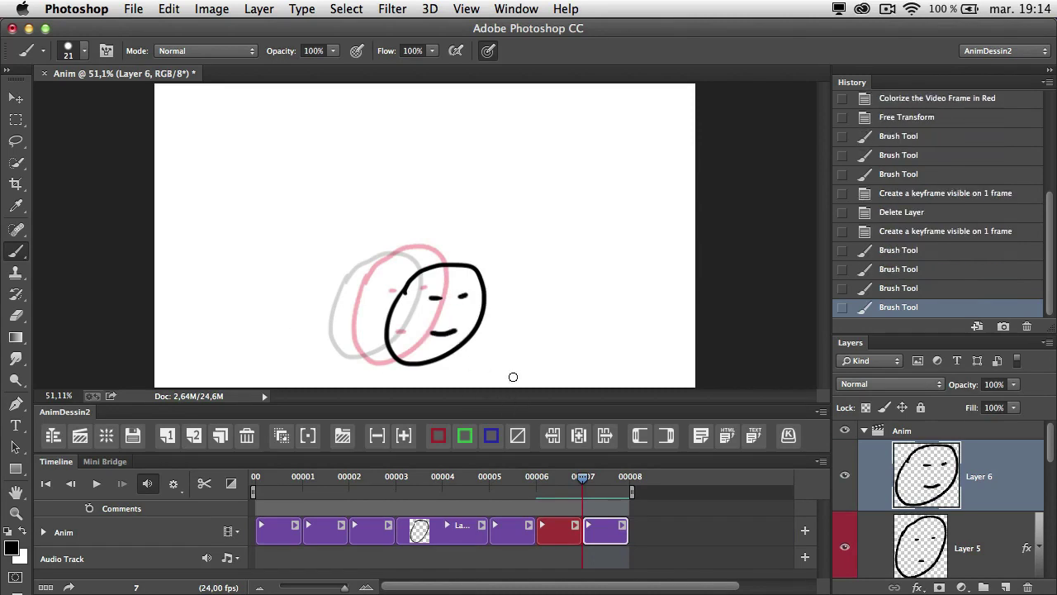
pyautogui.click(464, 436)
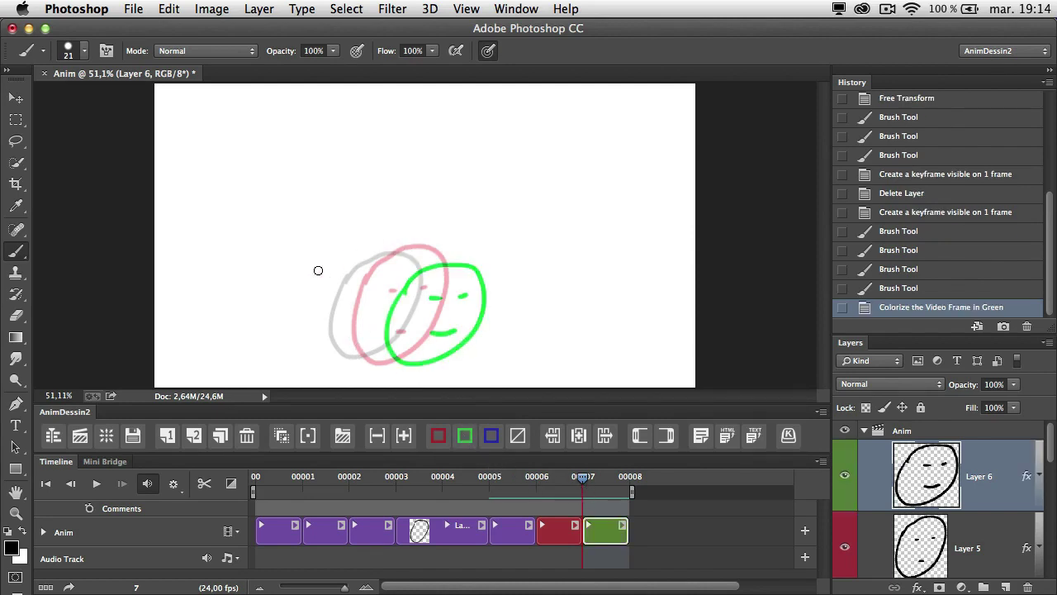
# Scrub through the animation to review the colored frames and return the playhead to the first frame.
pyautogui.moveTo(583, 483)
pyautogui.mouseDown()
pyautogui.moveTo(384, 489)
pyautogui.moveTo(582, 496)
pyautogui.mouseUp()
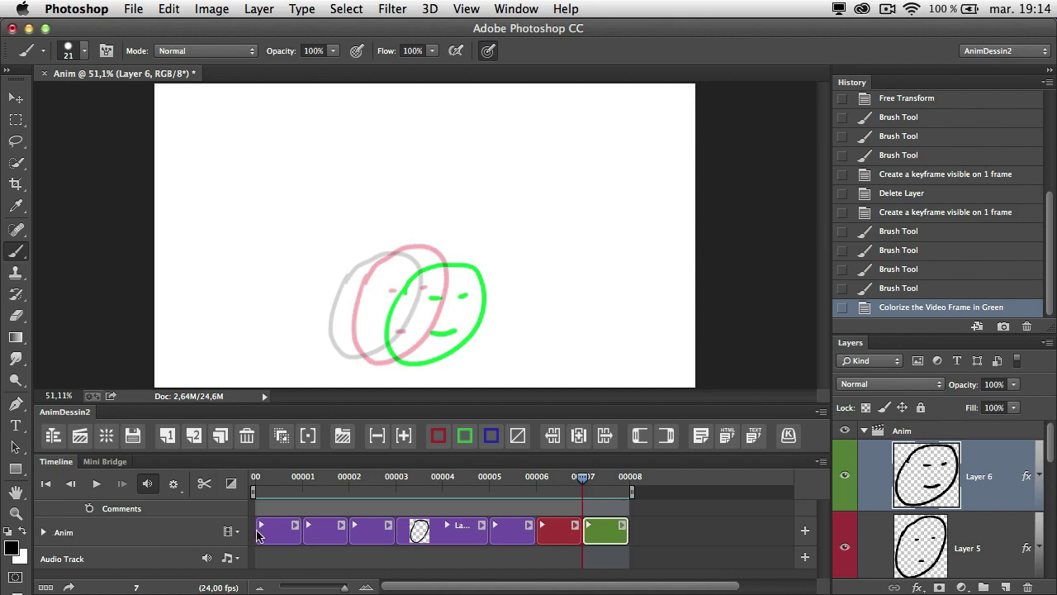
pyautogui.click(415, 485)
pyautogui.click(258, 488)
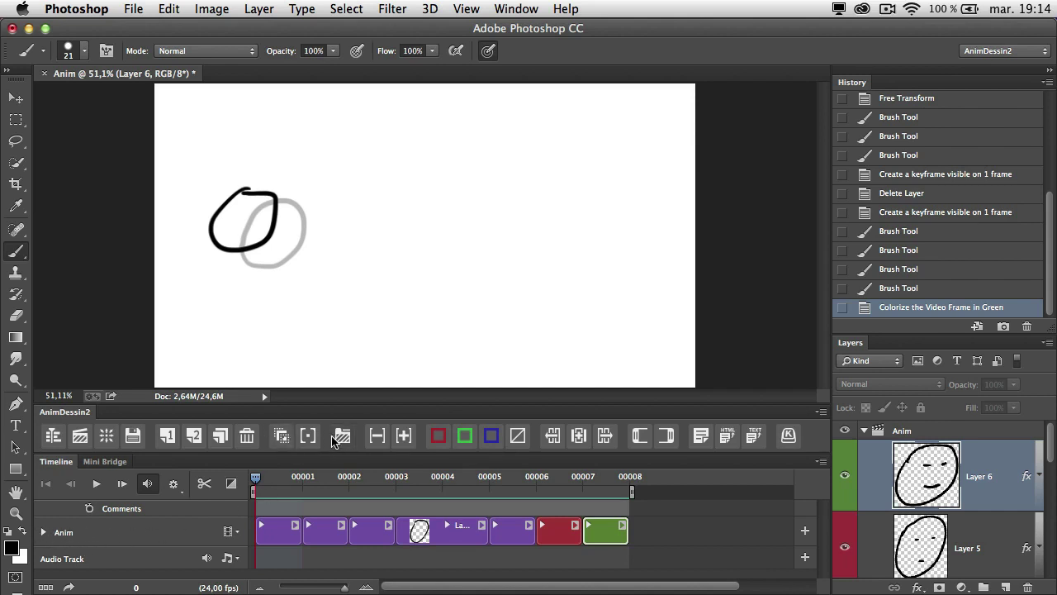
# Lower the Anim video group's opacity to 15% and add a new video group with an empty frame above it.
pyautogui.click(939, 435)
pyautogui.moveTo(963, 390)
pyautogui.mouseDown()
pyautogui.moveTo(864, 388)
pyautogui.moveTo(892, 390)
pyautogui.moveTo(878, 388)
pyautogui.mouseUp()
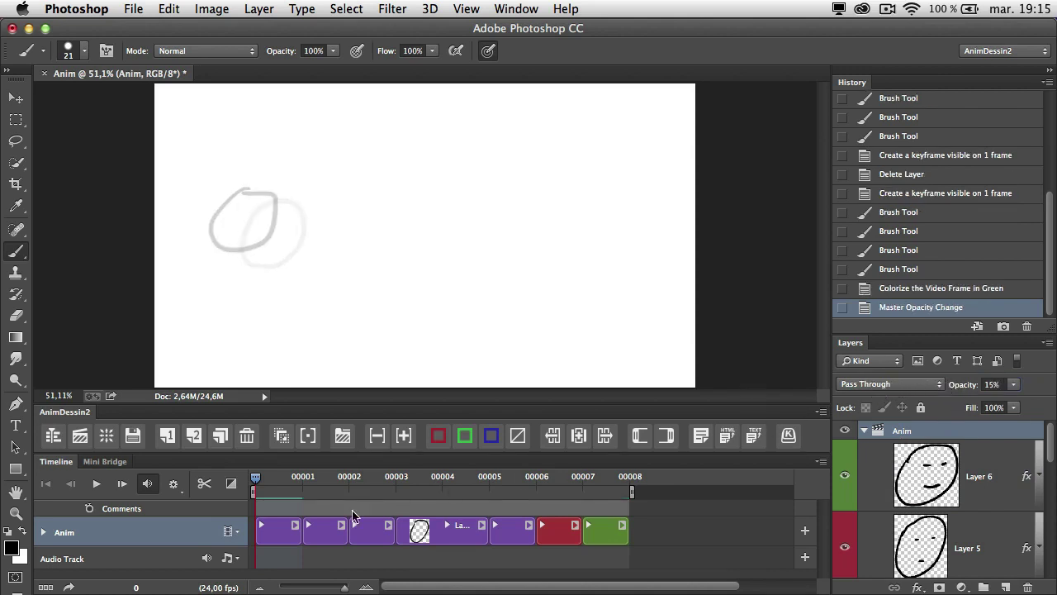
pyautogui.click(343, 436)
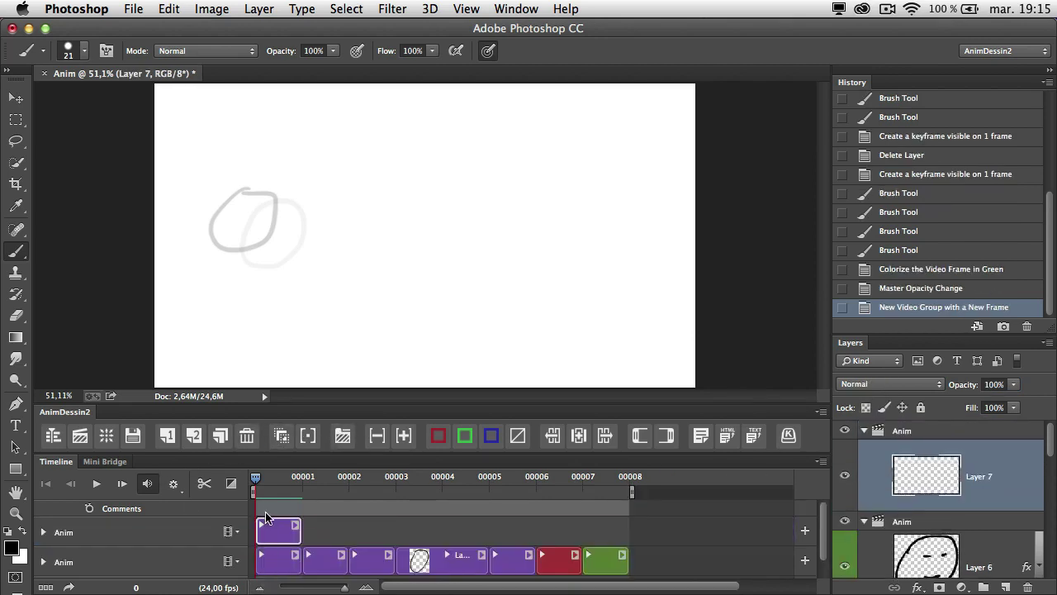
# Trace ovals on the new group's first frame and a second one-frame keyframe, and add another video group at frame 3.
pyautogui.moveTo(226, 210)
pyautogui.mouseDown()
pyautogui.moveTo(225, 252)
pyautogui.moveTo(263, 245)
pyautogui.moveTo(275, 206)
pyautogui.moveTo(245, 192)
pyautogui.moveTo(223, 203)
pyautogui.mouseUp()
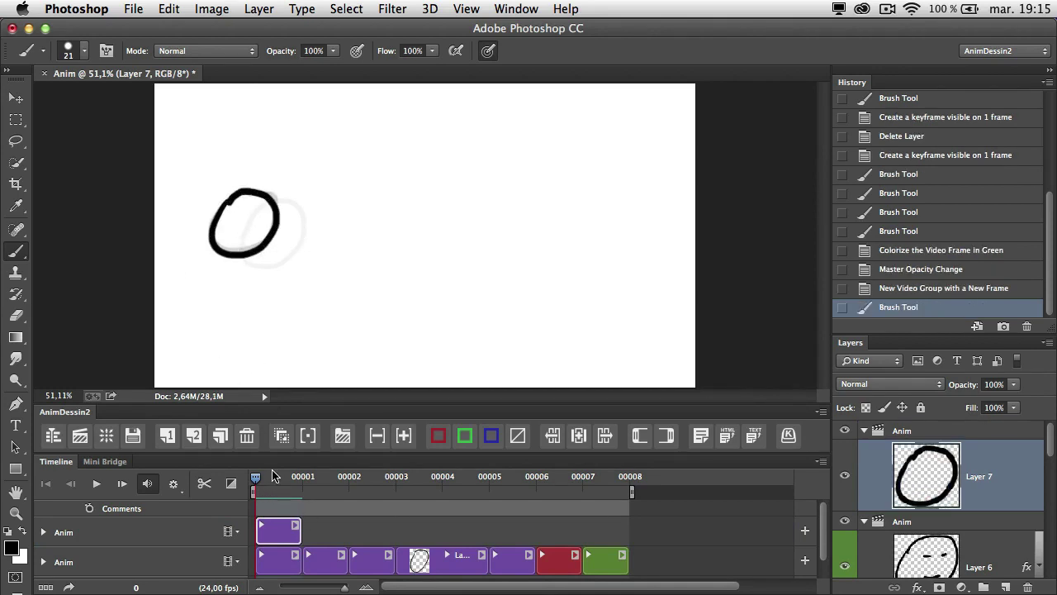
pyautogui.click(167, 435)
pyautogui.moveTo(256, 210)
pyautogui.mouseDown()
pyautogui.moveTo(240, 246)
pyautogui.moveTo(248, 263)
pyautogui.moveTo(270, 265)
pyautogui.moveTo(299, 229)
pyautogui.moveTo(295, 208)
pyautogui.moveTo(256, 211)
pyautogui.mouseUp()
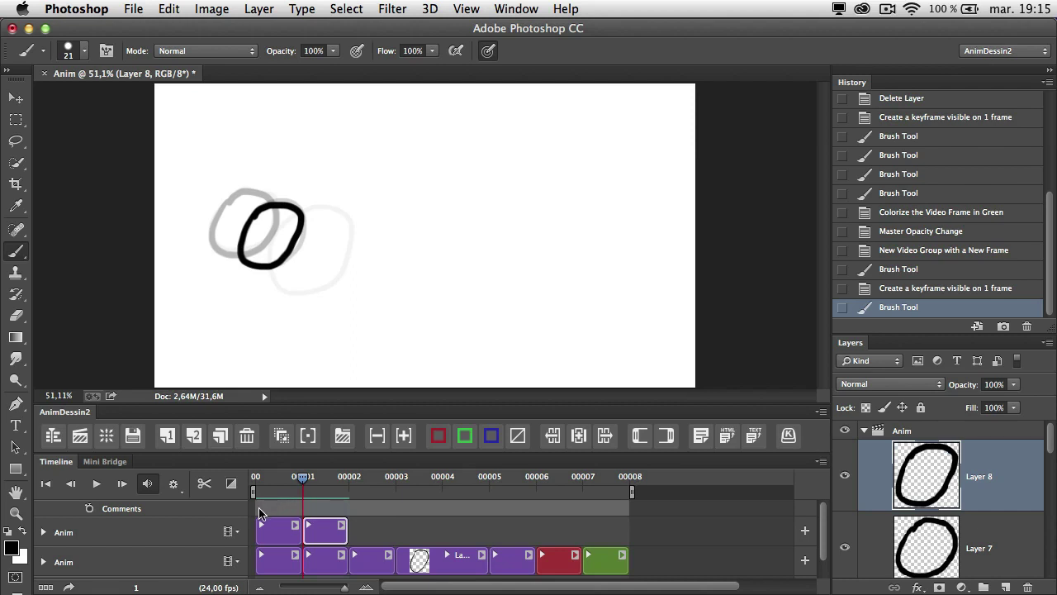
pyautogui.moveTo(313, 485)
pyautogui.mouseDown()
pyautogui.moveTo(470, 489)
pyautogui.moveTo(396, 503)
pyautogui.mouseUp()
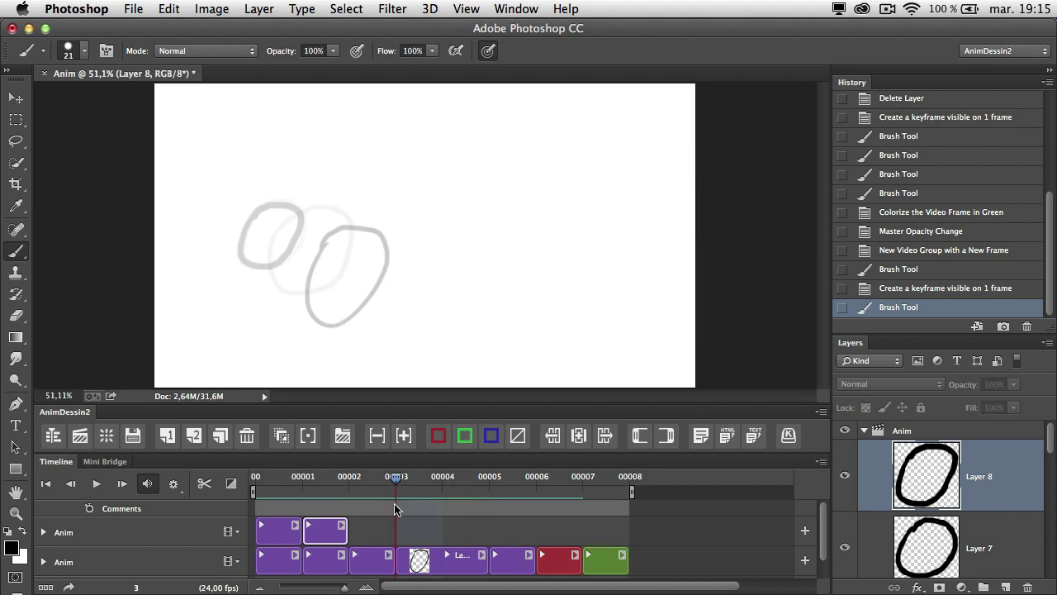
pyautogui.click(342, 437)
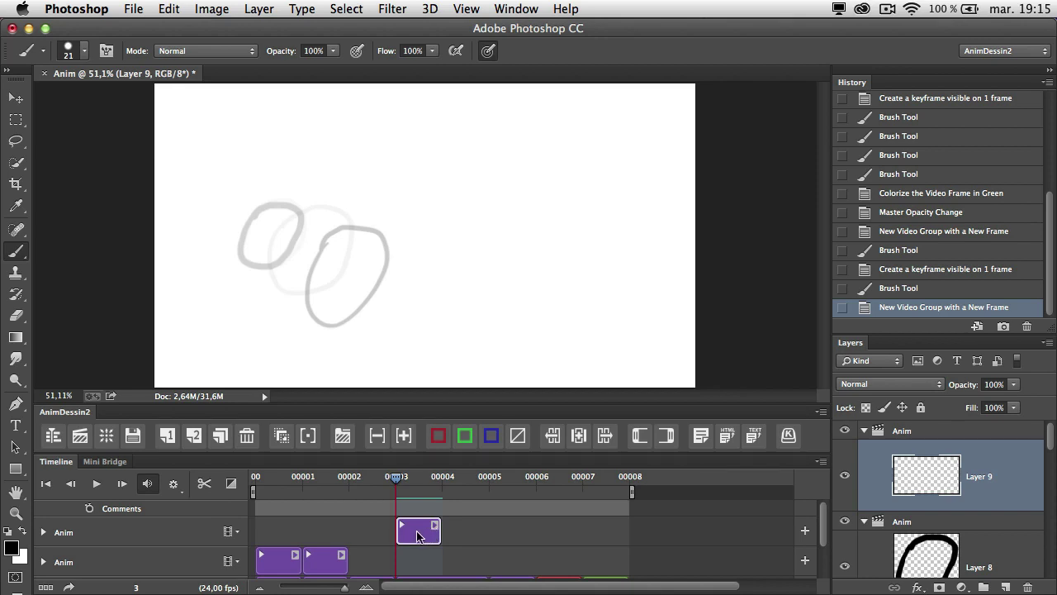
# Delete the two added video groups and restore the original Anim group's opacity to 100%.
pyautogui.click(904, 437)
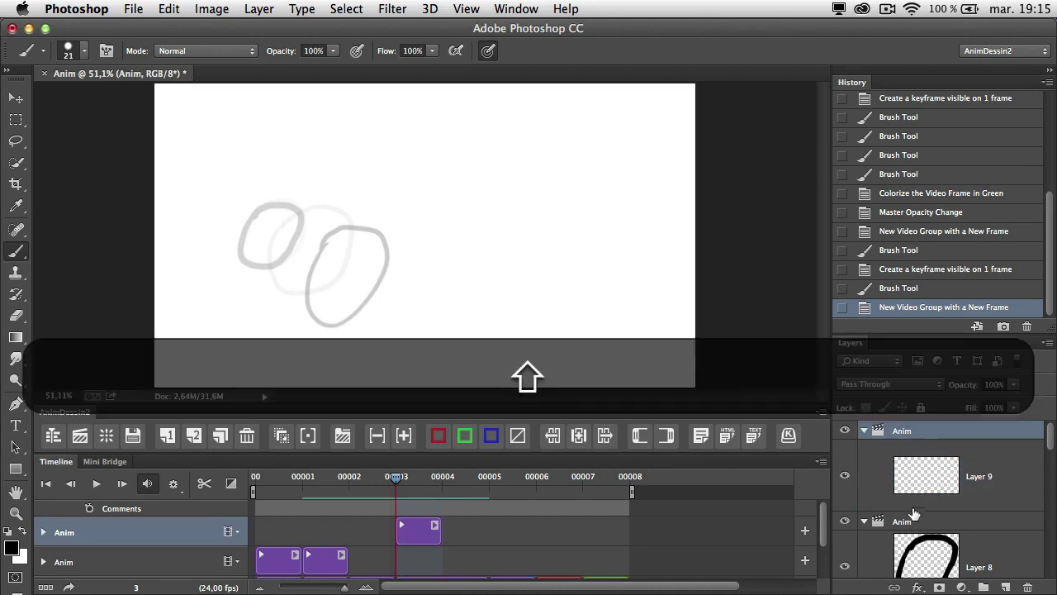
pyautogui.hotkey('shift', 'BackSpace')
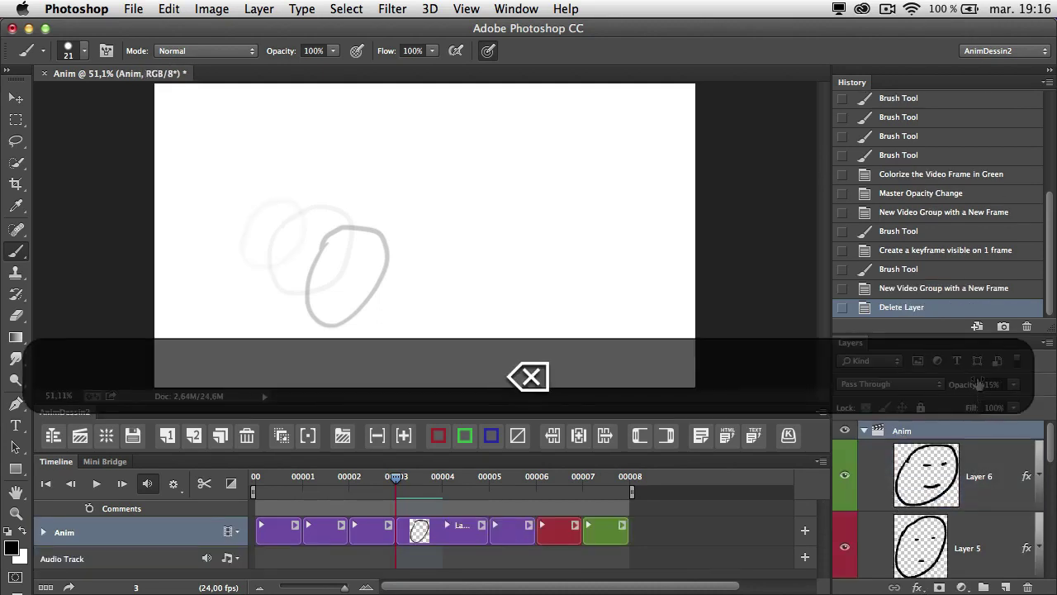
pyautogui.moveTo(961, 386); pyautogui.dragTo(1056, 402)
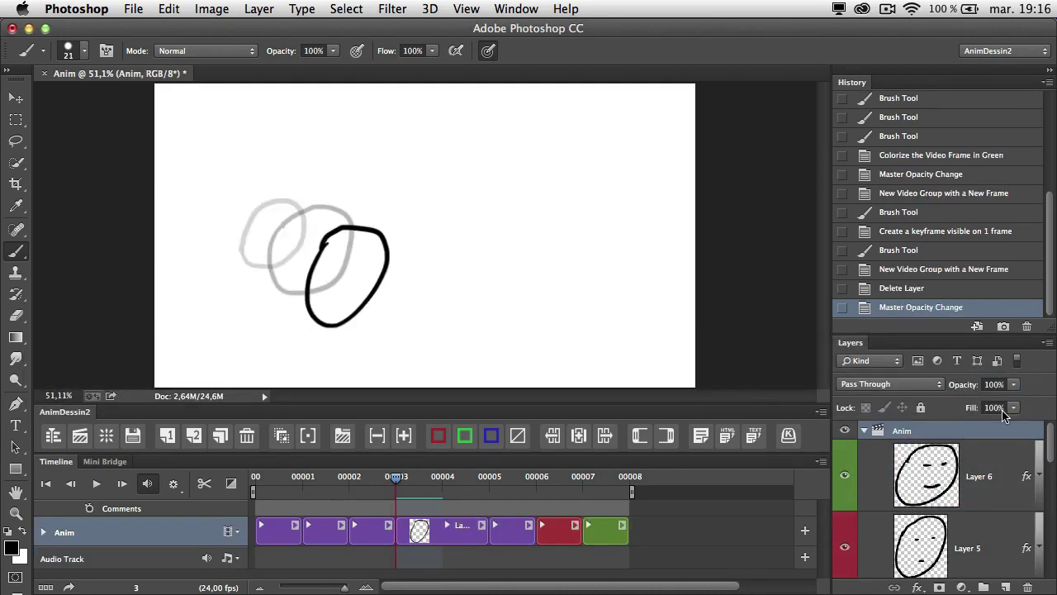
# Create an in-between after the red frame and draw an oval face with two eyes and a short mouth on it.
pyautogui.click(931, 459)
pyautogui.click(571, 492)
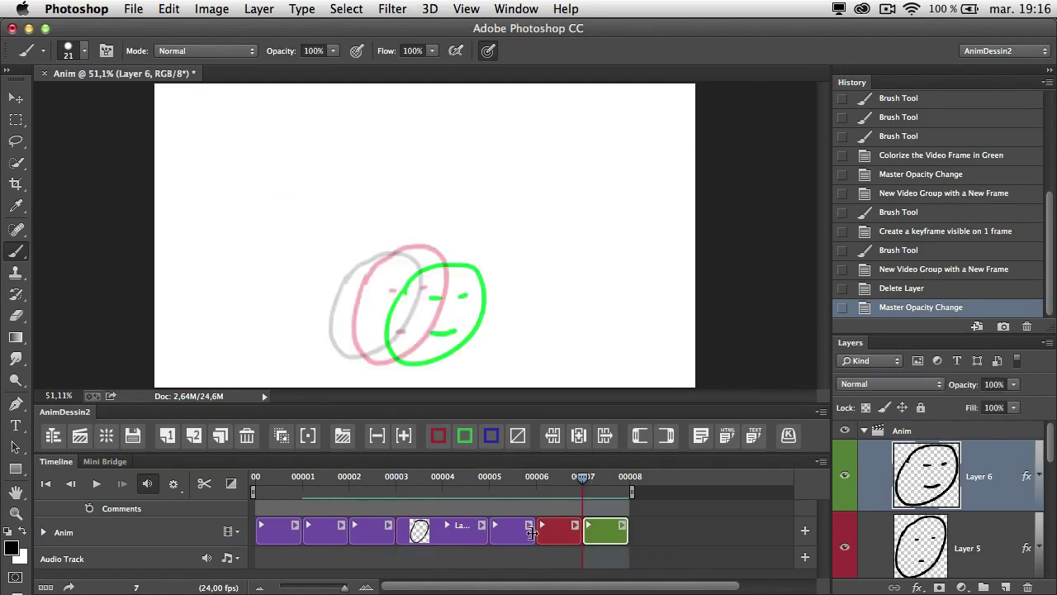
pyautogui.click(565, 491)
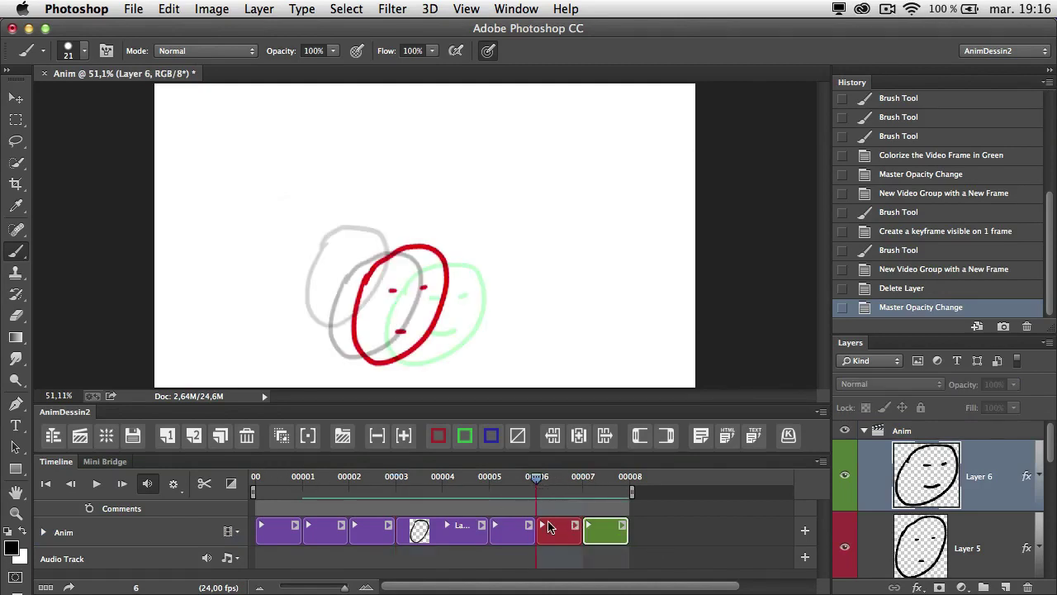
pyautogui.click(547, 530)
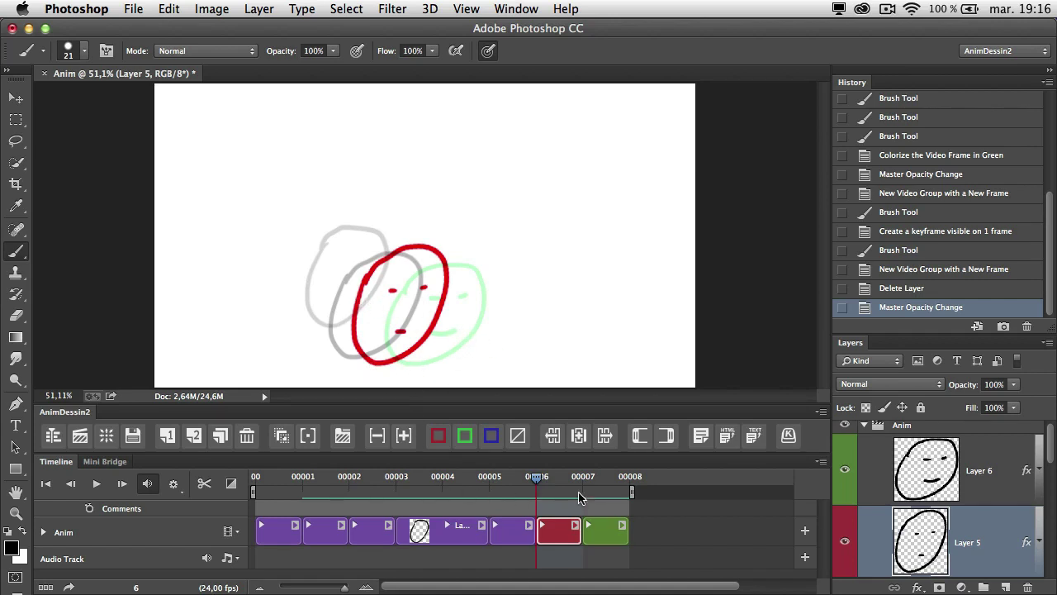
pyautogui.click(576, 436)
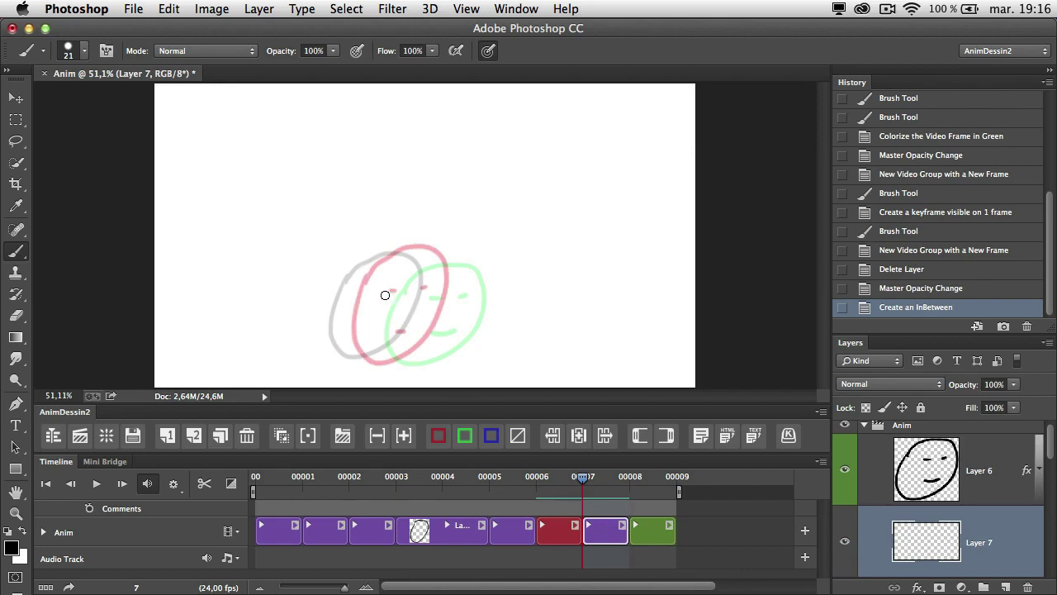
pyautogui.moveTo(375, 304)
pyautogui.mouseDown()
pyautogui.moveTo(378, 356)
pyautogui.moveTo(399, 365)
pyautogui.moveTo(455, 323)
pyautogui.moveTo(474, 278)
pyautogui.moveTo(460, 259)
pyautogui.moveTo(423, 257)
pyautogui.moveTo(384, 288)
pyautogui.moveTo(379, 298)
pyautogui.moveTo(453, 295)
pyautogui.mouseUp()
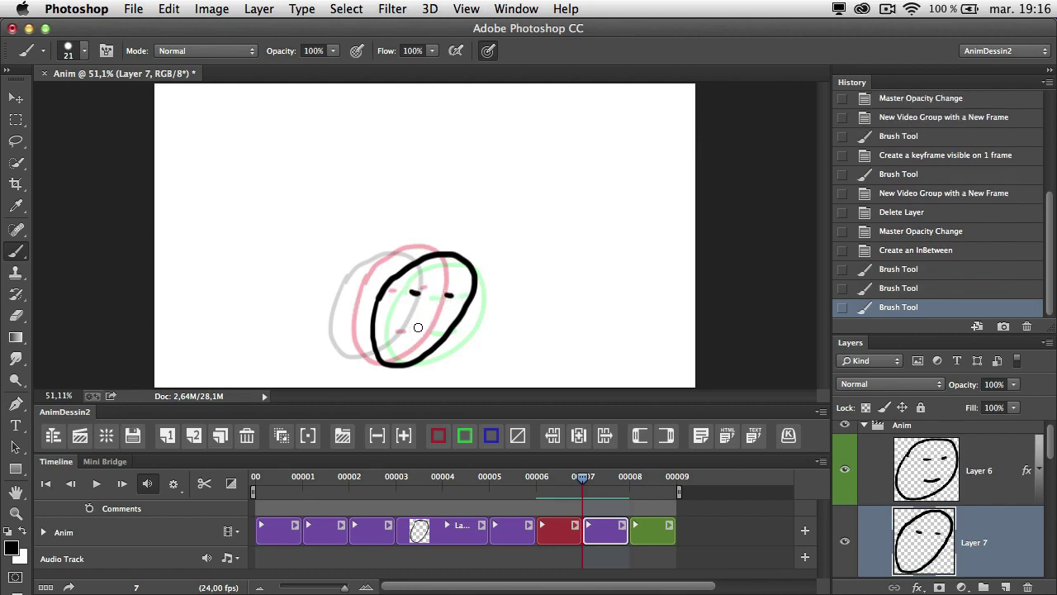
pyautogui.moveTo(417, 332); pyautogui.dragTo(427, 331)
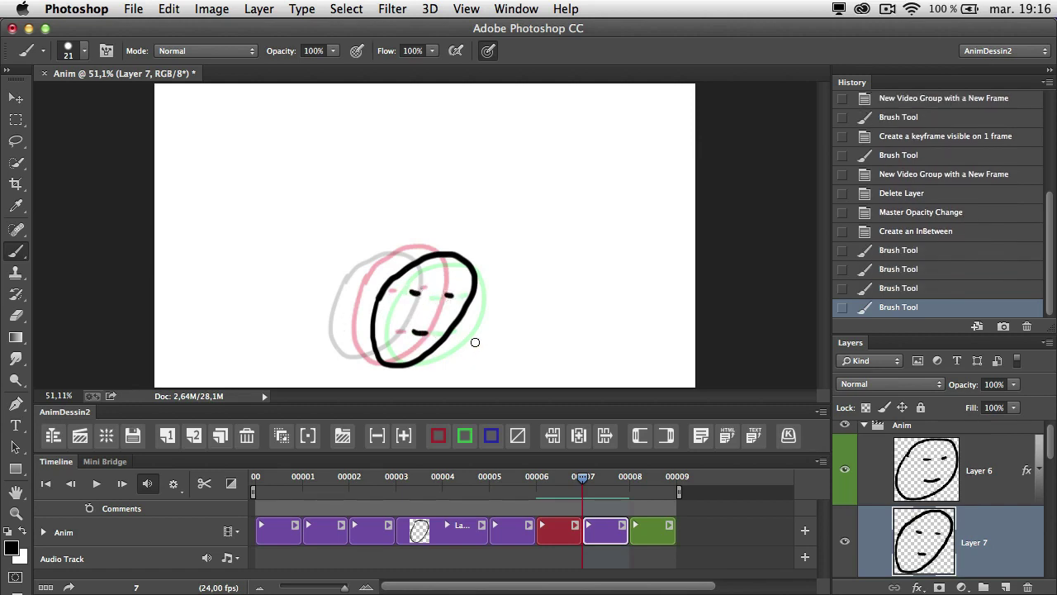
# Uncolorize the last three video frames, from the red one through the green one.
pyautogui.click(556, 527)
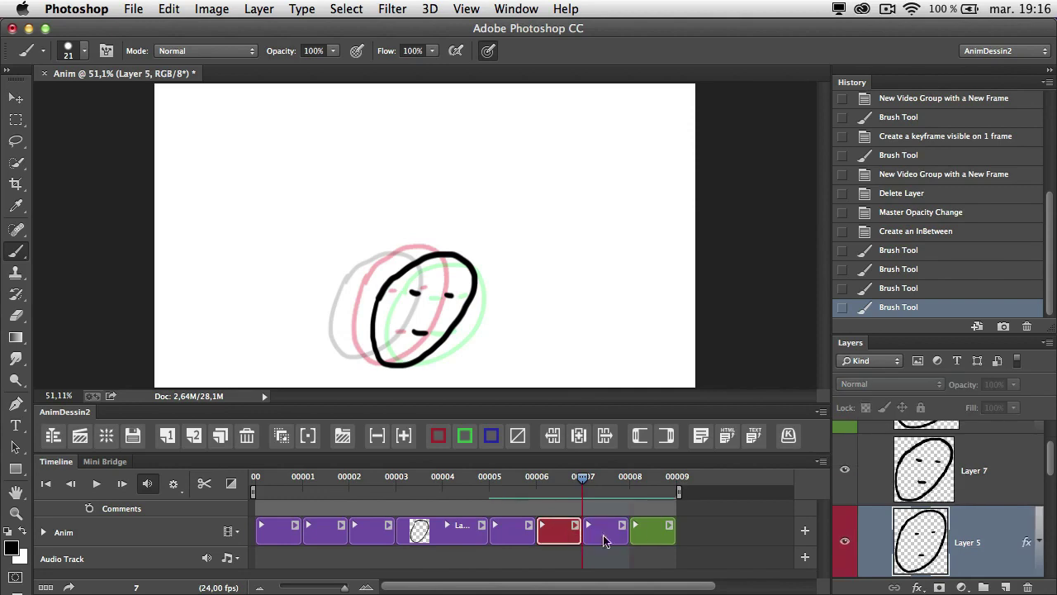
pyautogui.keyDown('shift'); pyautogui.click(655, 538); pyautogui.keyUp('shift')
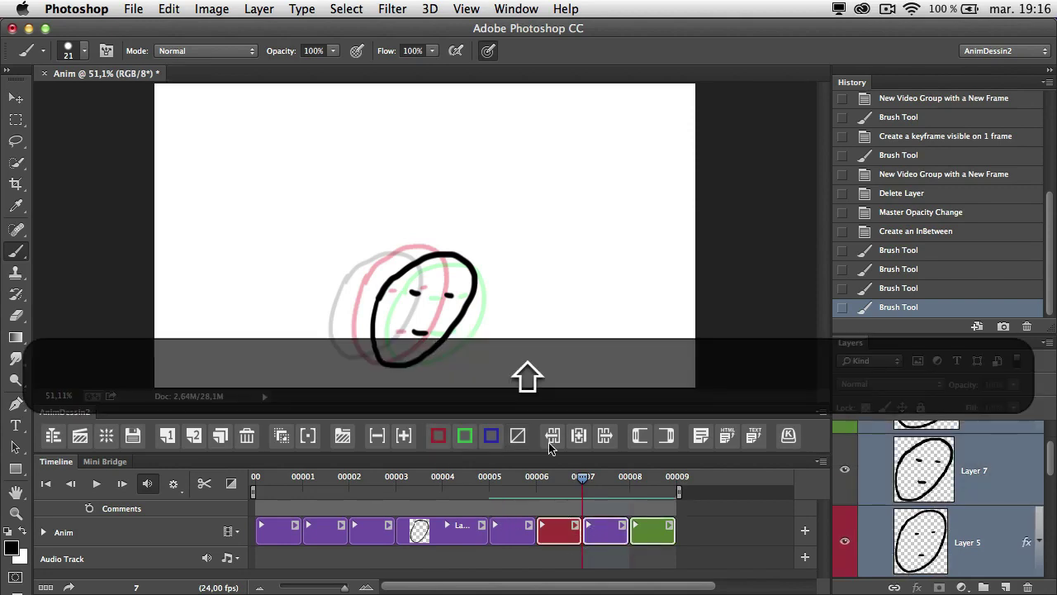
pyautogui.click(518, 436)
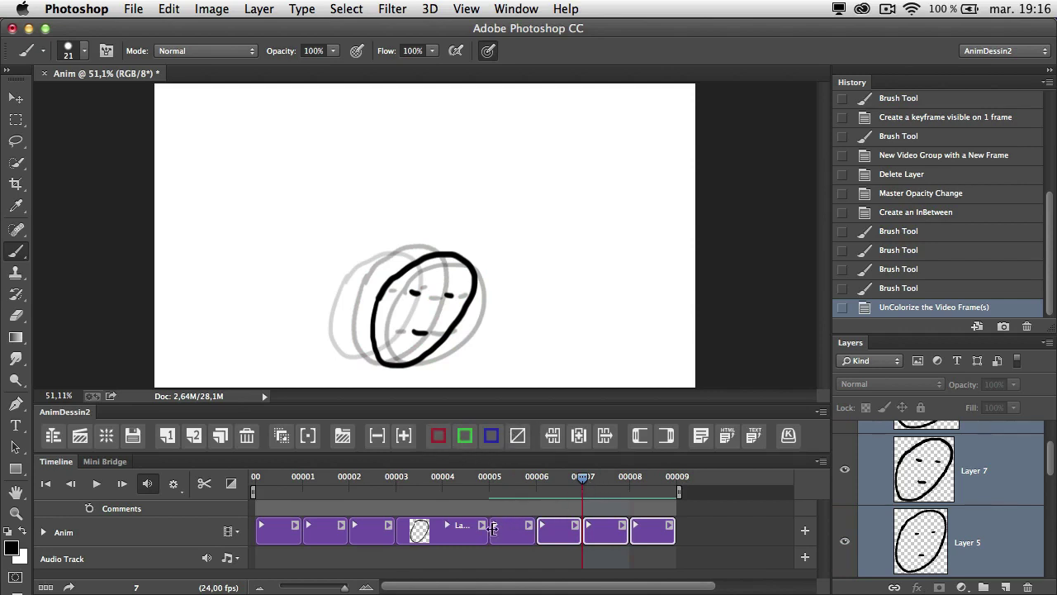
# Colorize the video frame at frame 1 in red and the one at frame 6 in green.
pyautogui.click(496, 531)
pyautogui.click(303, 477)
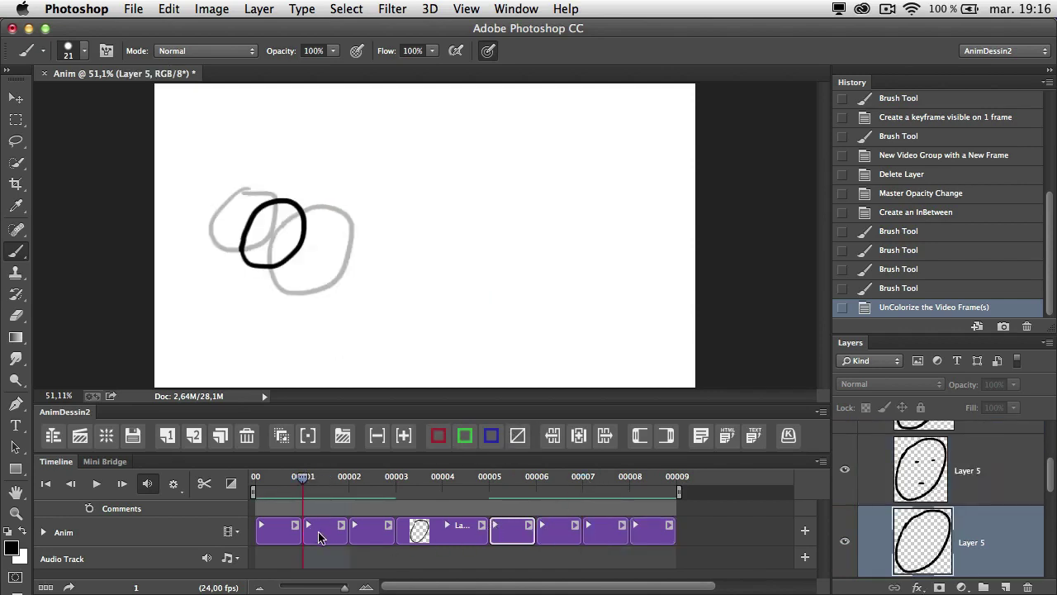
pyautogui.click(321, 535)
pyautogui.click(438, 436)
pyautogui.click(471, 490)
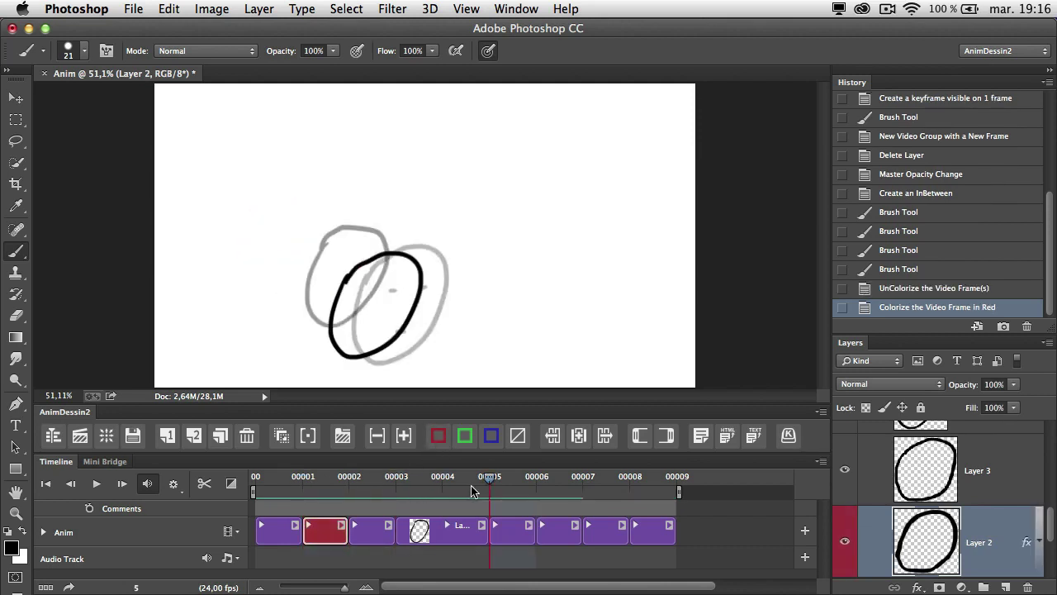
pyautogui.click(562, 531)
pyautogui.click(464, 436)
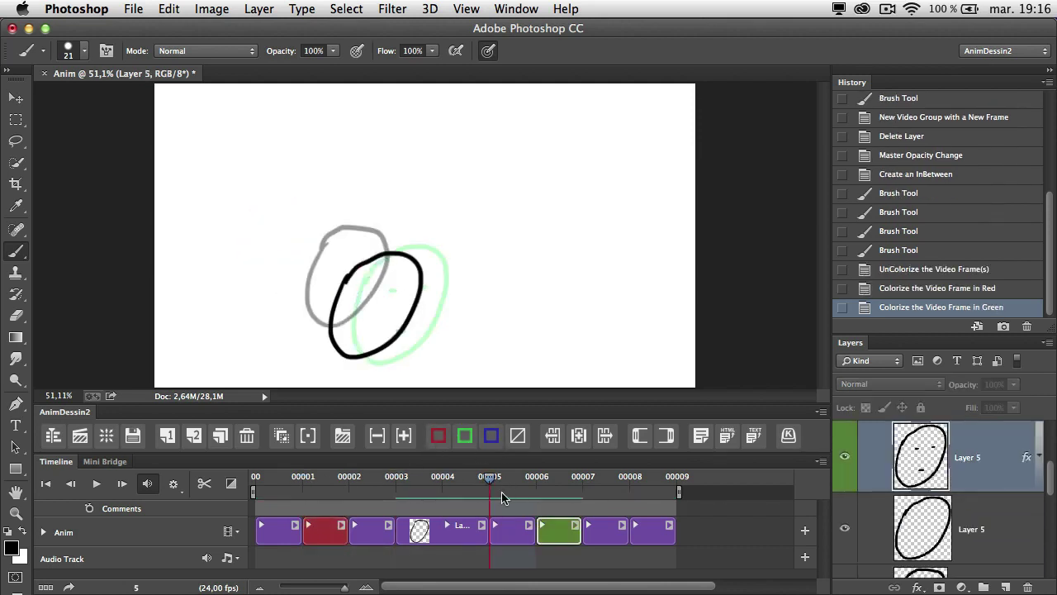
# Scrub back to frame 4 and play the recolored animation.
pyautogui.moveTo(490, 478)
pyautogui.mouseDown()
pyautogui.moveTo(443, 477)
pyautogui.moveTo(537, 478)
pyautogui.moveTo(303, 475)
pyautogui.moveTo(490, 477)
pyautogui.moveTo(350, 479)
pyautogui.moveTo(428, 489)
pyautogui.mouseUp()
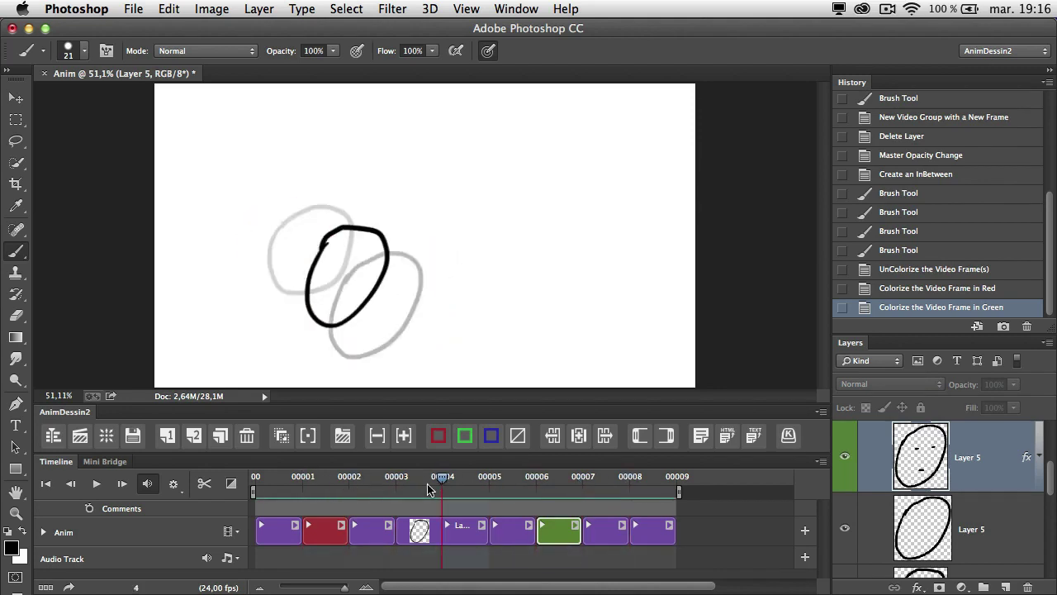
pyautogui.click(95, 483)
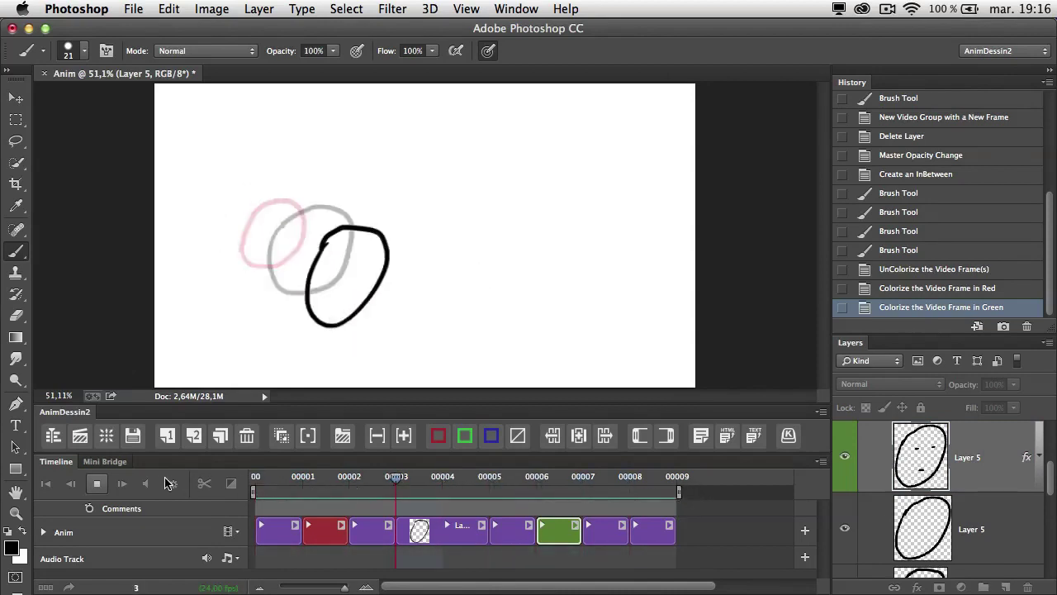
pyautogui.press('space')
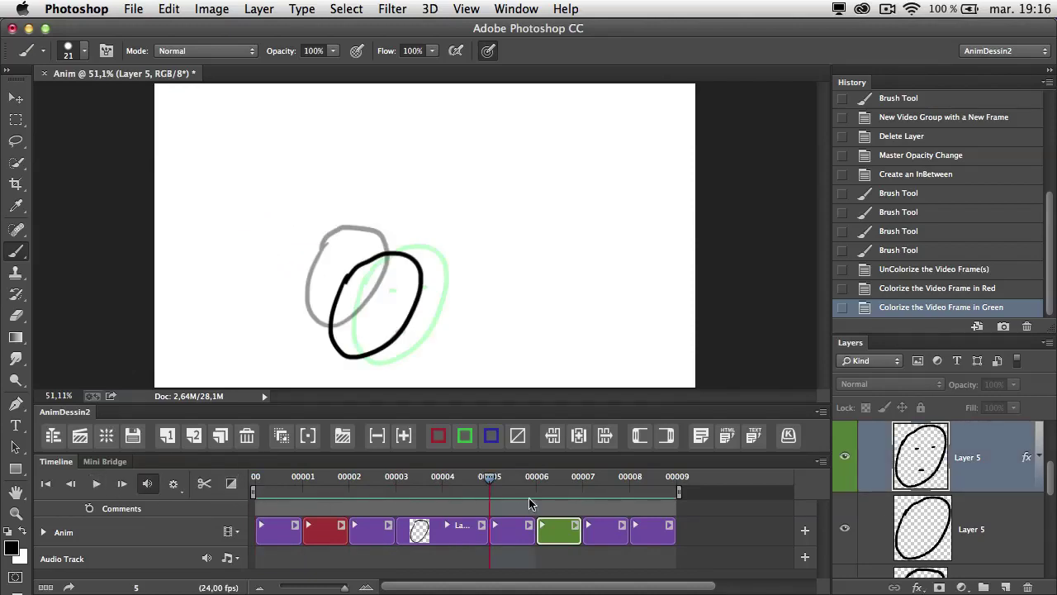
# Limit the work area to the span from frame 1 to frame 6 and play that section.
pyautogui.moveTo(678, 491); pyautogui.dragTo(539, 491)
pyautogui.moveTo(253, 492); pyautogui.dragTo(302, 492)
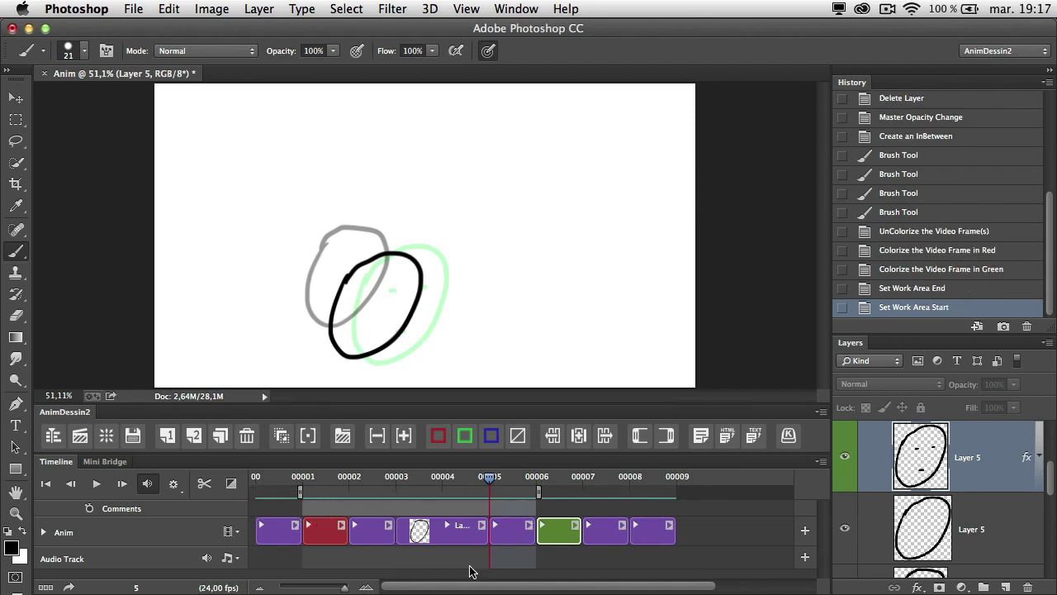
pyautogui.click(96, 483)
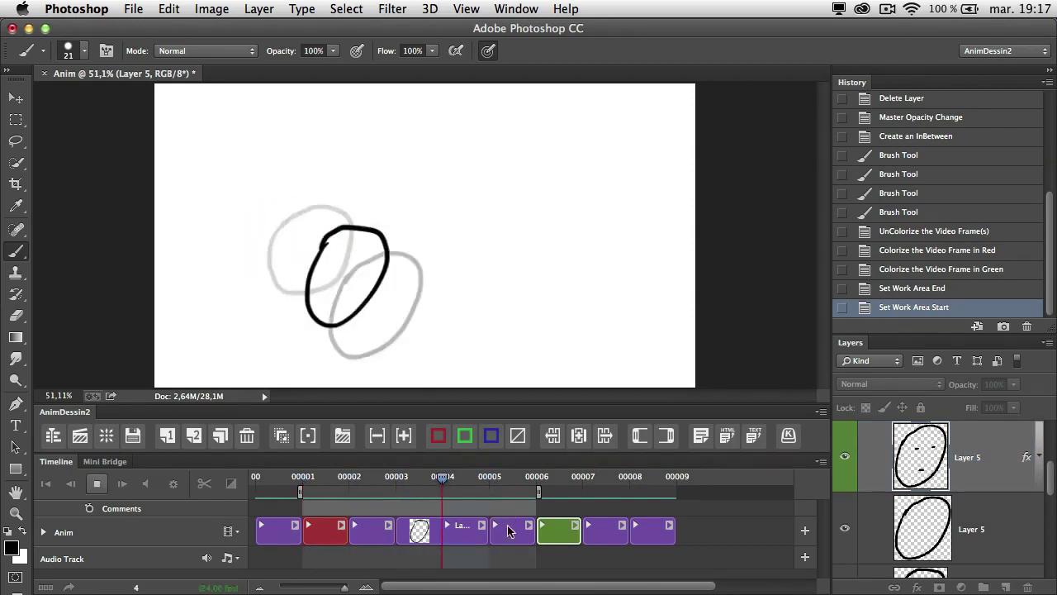
pyautogui.press('space')
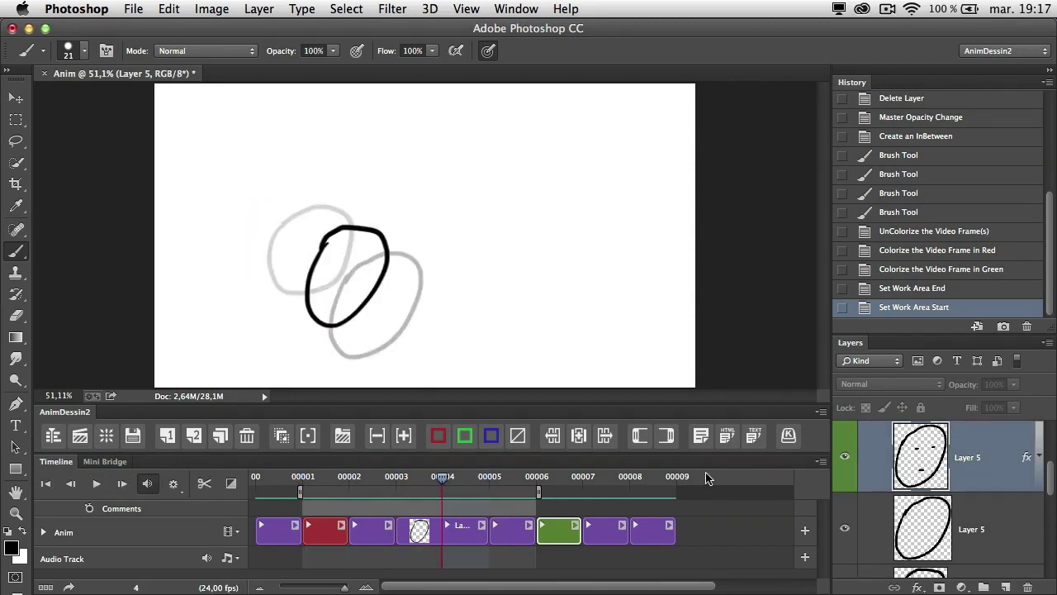
# Check the timeline playback and shortcut options, and extend the work area back over the full animation, from frame 0 to 9.
pyautogui.click(822, 461)
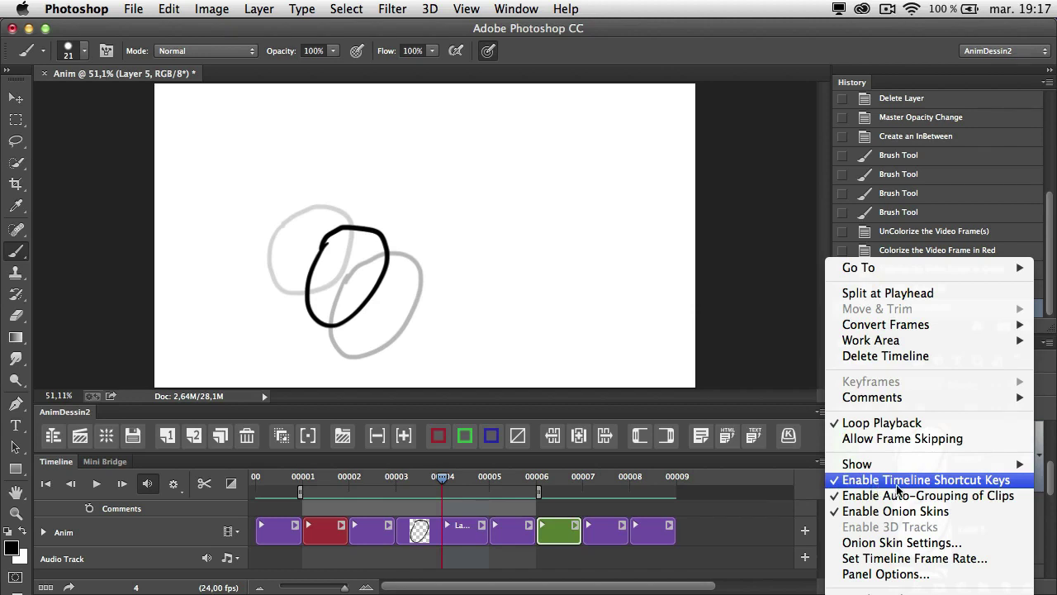
pyautogui.click(776, 489)
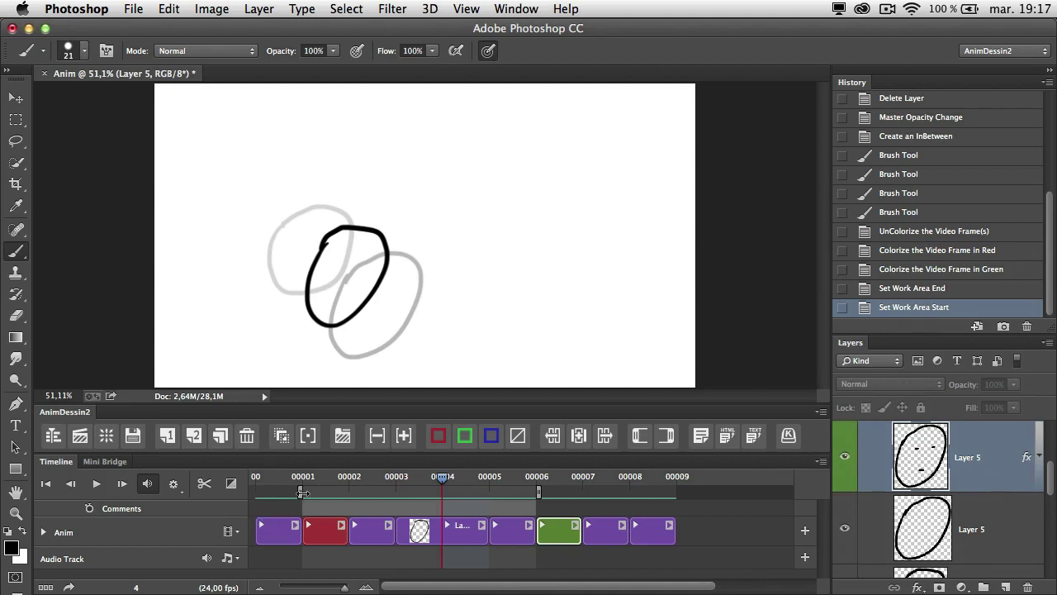
pyautogui.moveTo(300, 493); pyautogui.dragTo(252, 492)
pyautogui.moveTo(539, 492); pyautogui.dragTo(679, 492)
pyautogui.press('space')
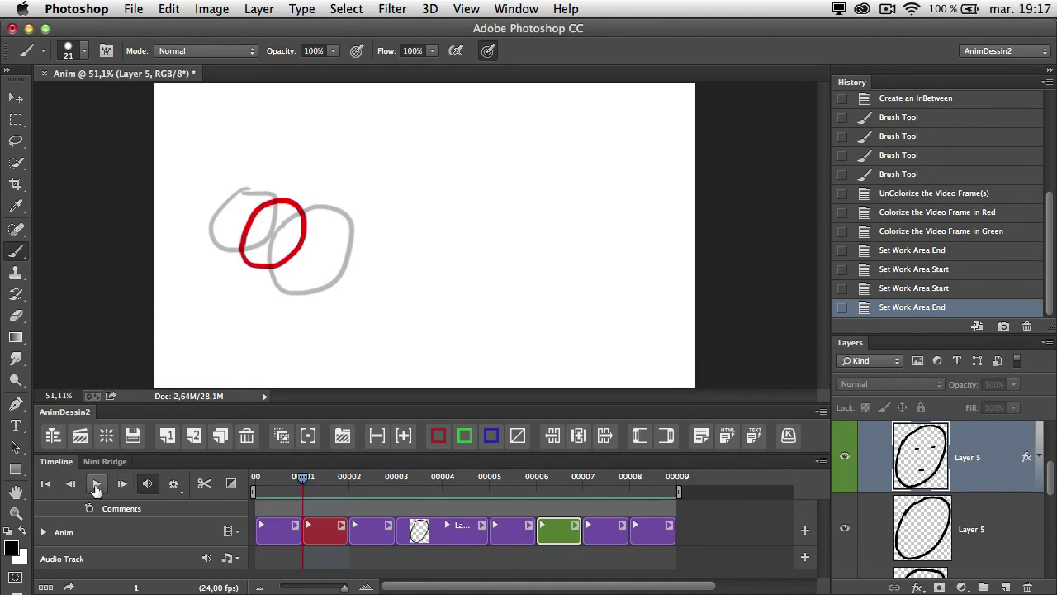
# Check the Enable Timeline Shortcut Keys option, then step forward to frame 6, back to frame 2 and jump to the first frame.
pyautogui.click(821, 460)
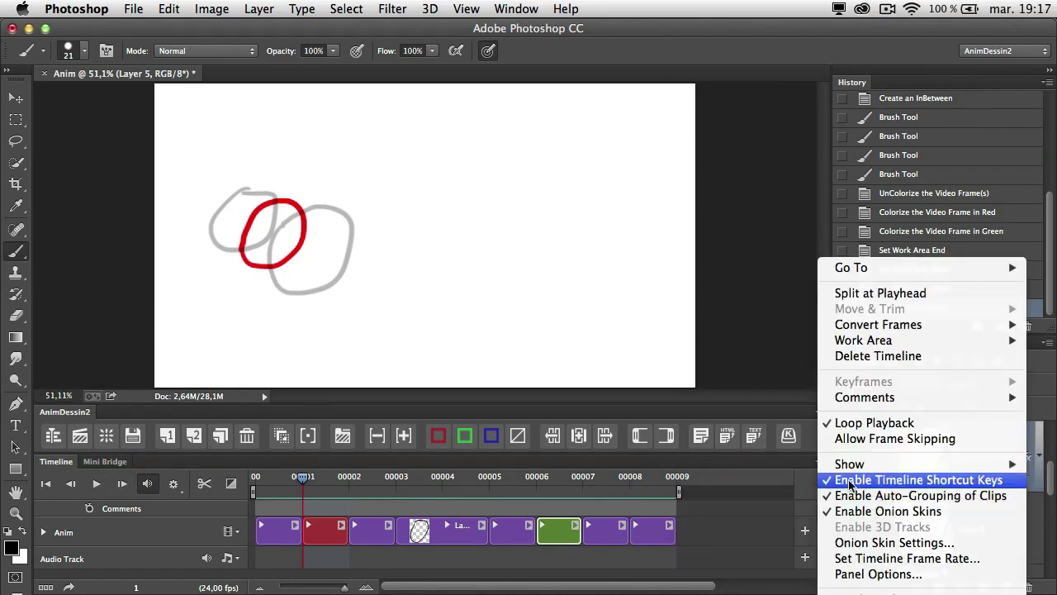
pyautogui.click(752, 471)
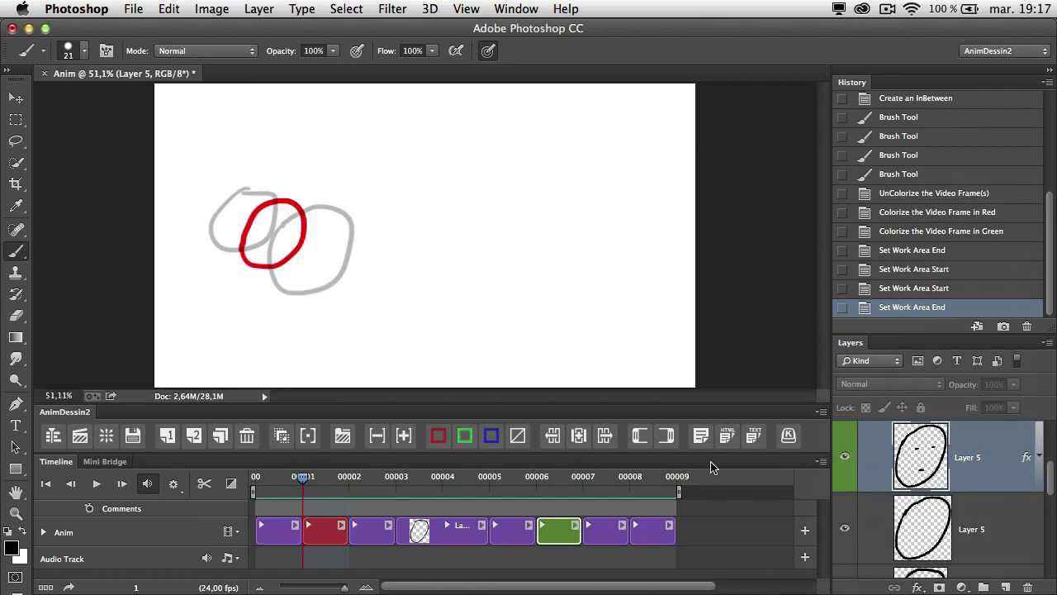
pyautogui.press('Right')
pyautogui.press('Right')
pyautogui.press('Right')
pyautogui.press('Right')
pyautogui.press('Right')
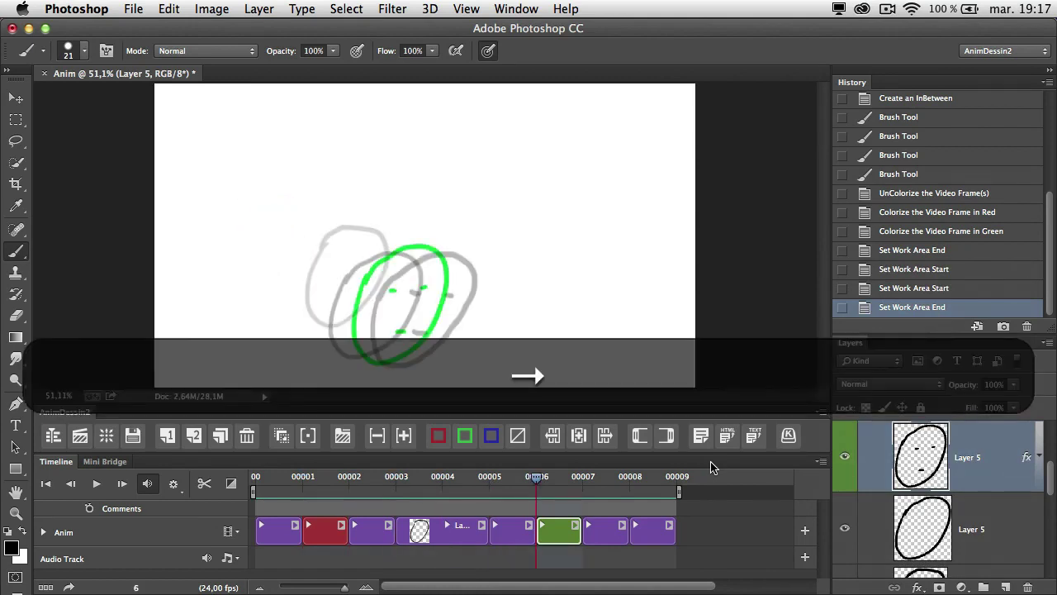
pyautogui.press('Left')
pyautogui.press('Left')
pyautogui.press('Left')
pyautogui.press('Left')
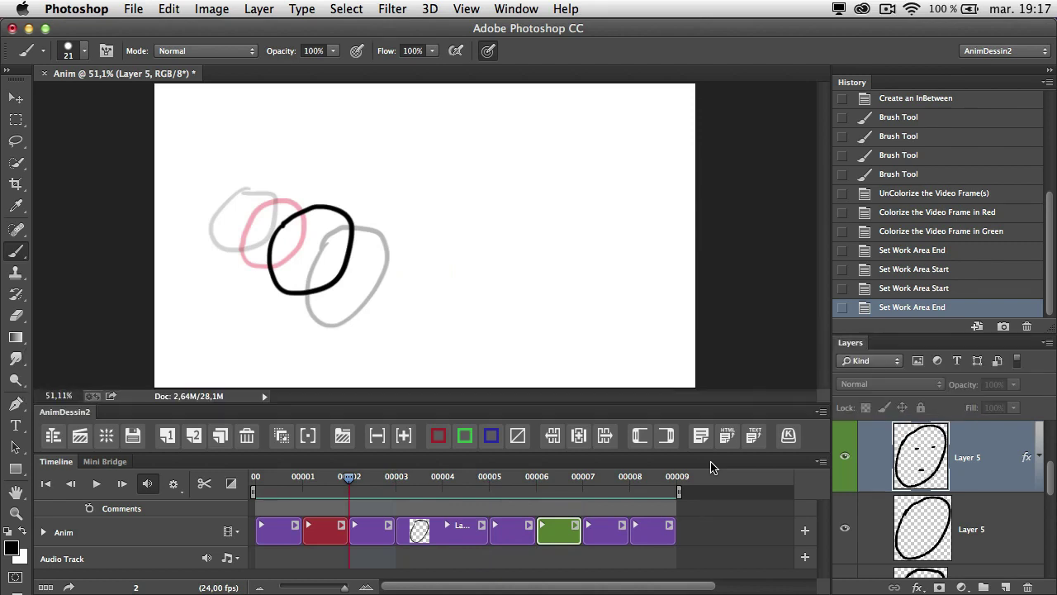
pyautogui.hotkey('shift', 'Up')
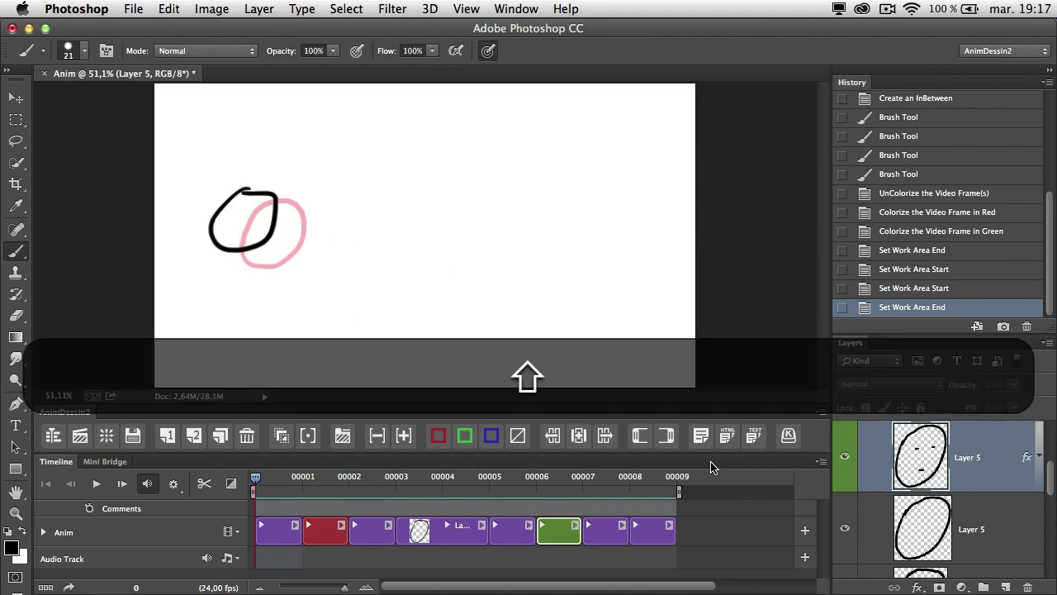
# Jump to the last frame, step back to frame 6 and check the Enable Timeline Shortcut Keys option.
pyautogui.hotkey('shift', 'Down')
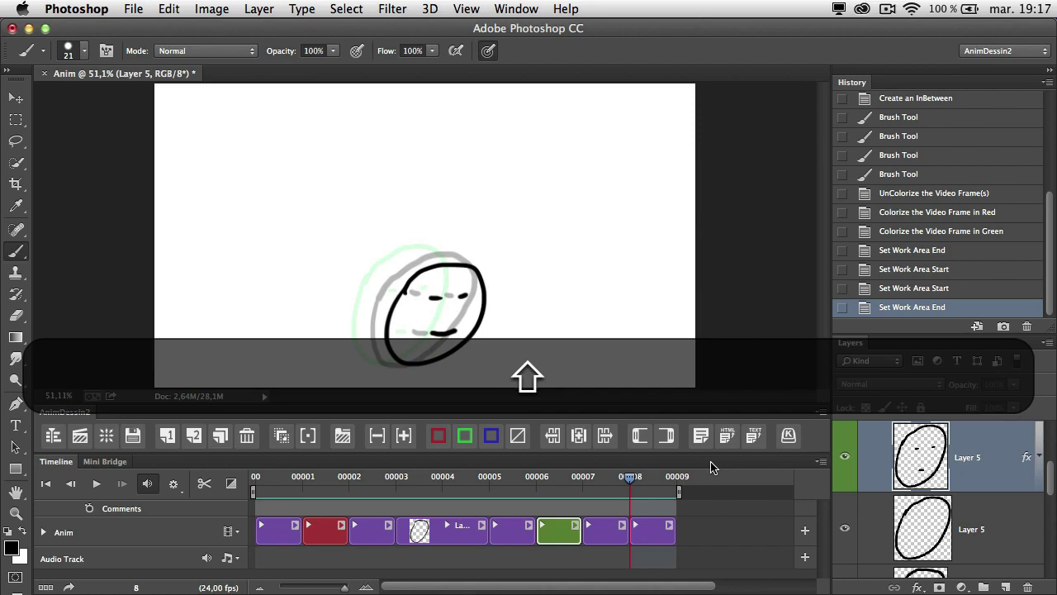
pyautogui.press('Left')
pyautogui.press('Left')
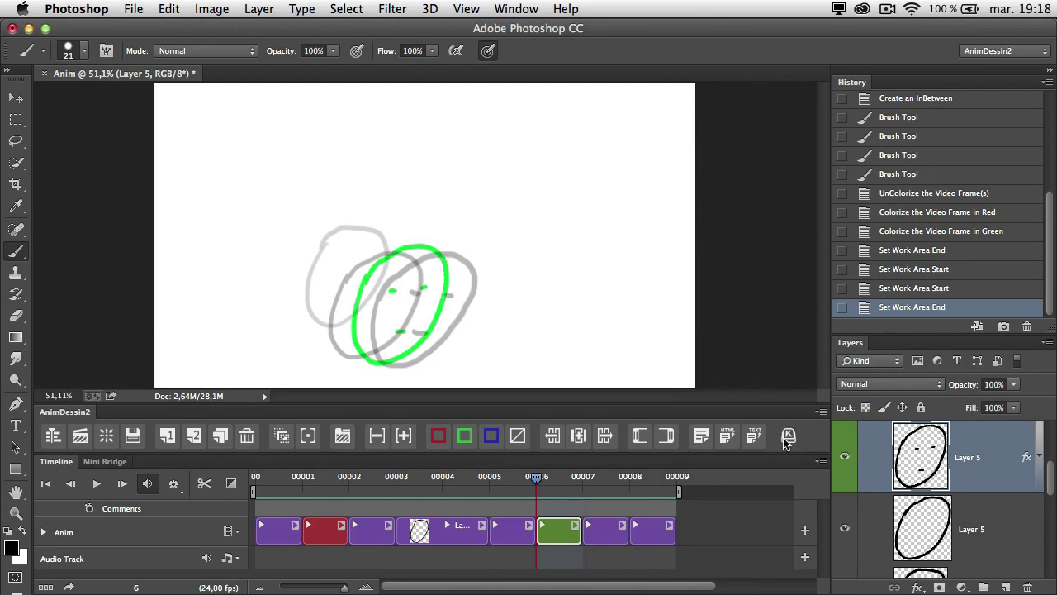
pyautogui.click(821, 461)
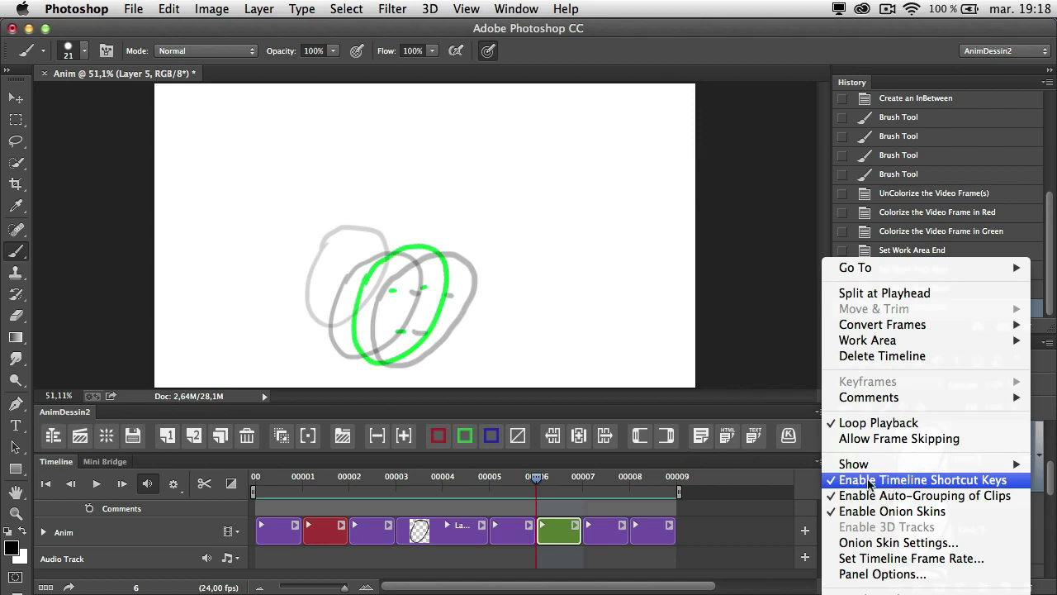
pyautogui.click(756, 483)
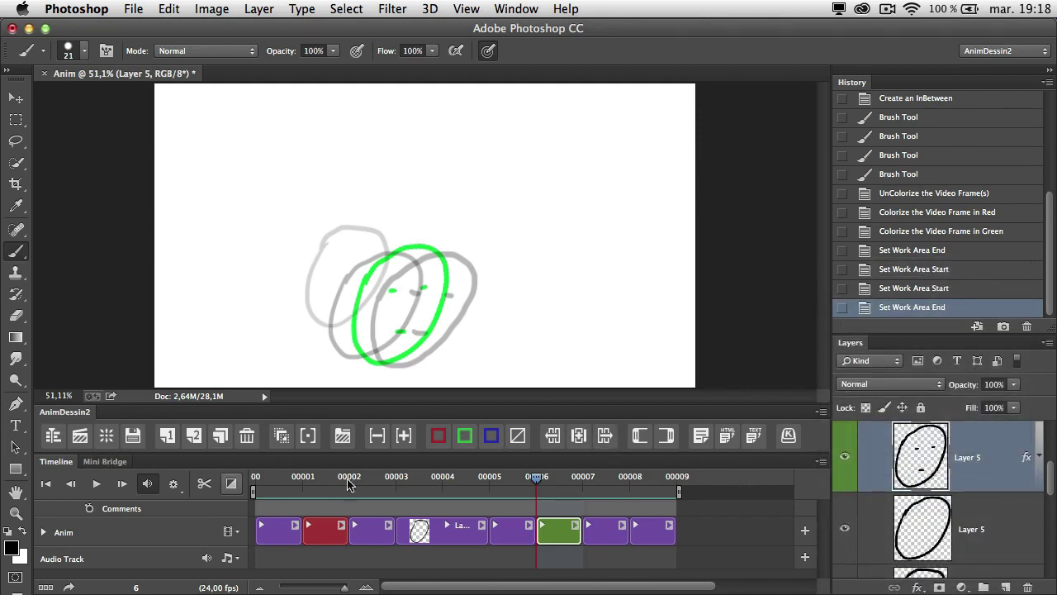
# Scrub back to frame 1 and look at the timeline's comment editing and export options.
pyautogui.moveTo(538, 486); pyautogui.dragTo(322, 508)
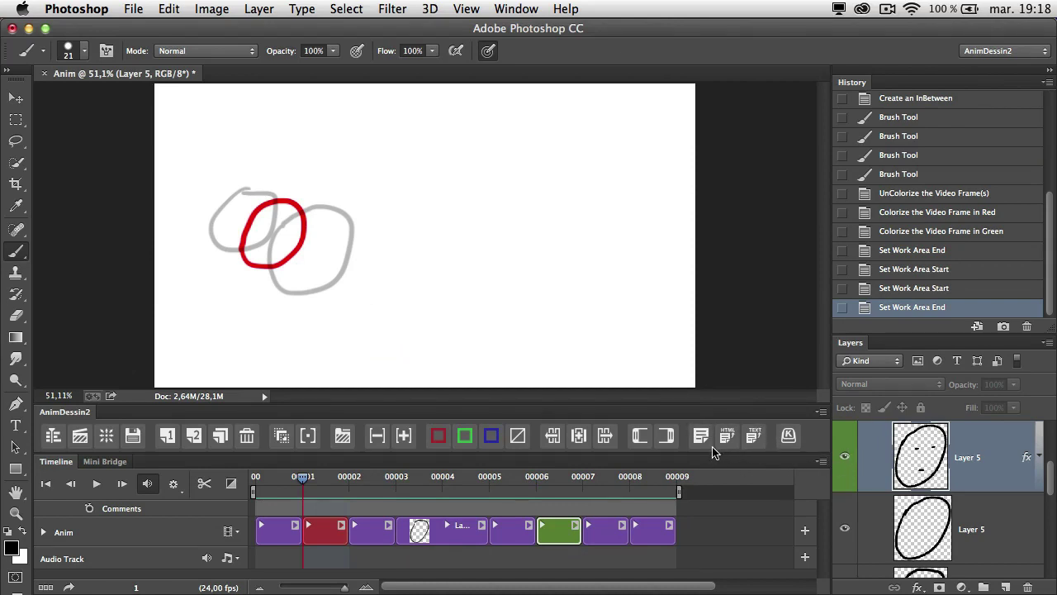
pyautogui.click(822, 461)
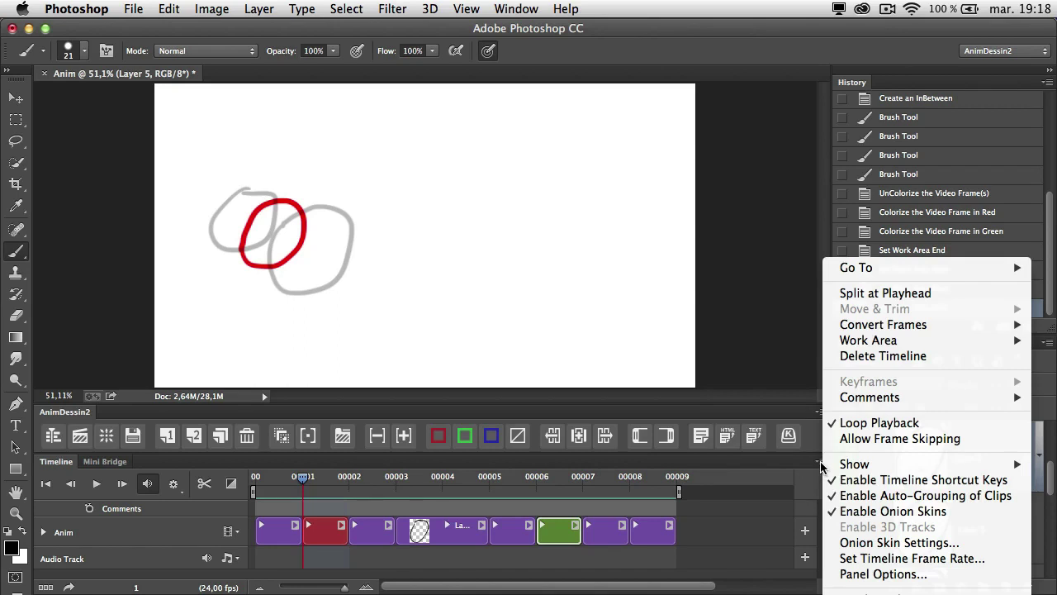
pyautogui.moveTo(869, 400)
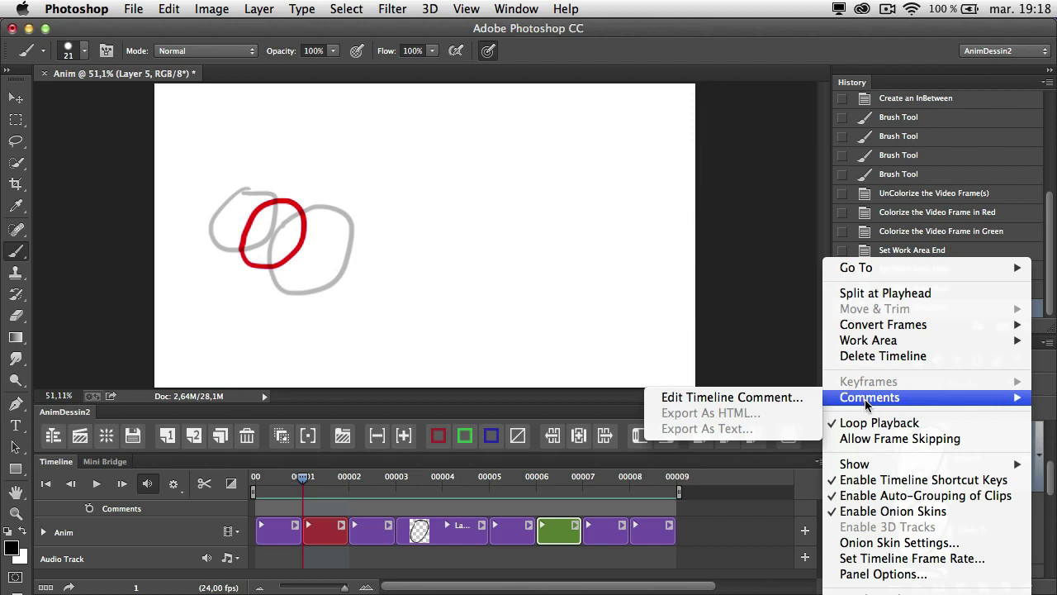
pyautogui.click(781, 477)
# Add the timeline comment "start" at frame 1.
pyautogui.moveTo(304, 479)
pyautogui.mouseDown()
pyautogui.moveTo(330, 482)
pyautogui.moveTo(301, 483)
pyautogui.mouseUp()
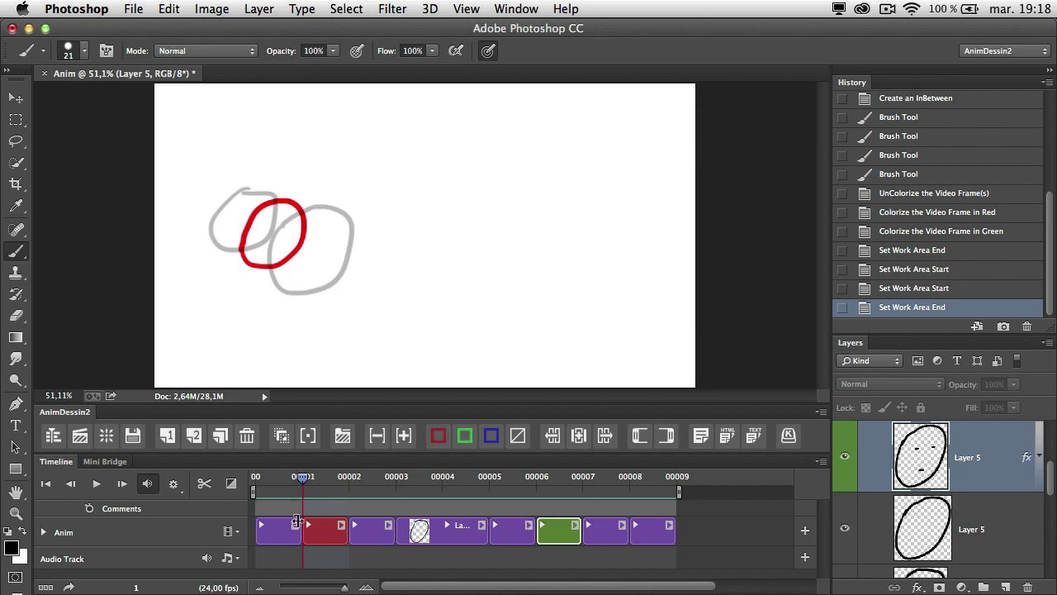
pyautogui.click(695, 435)
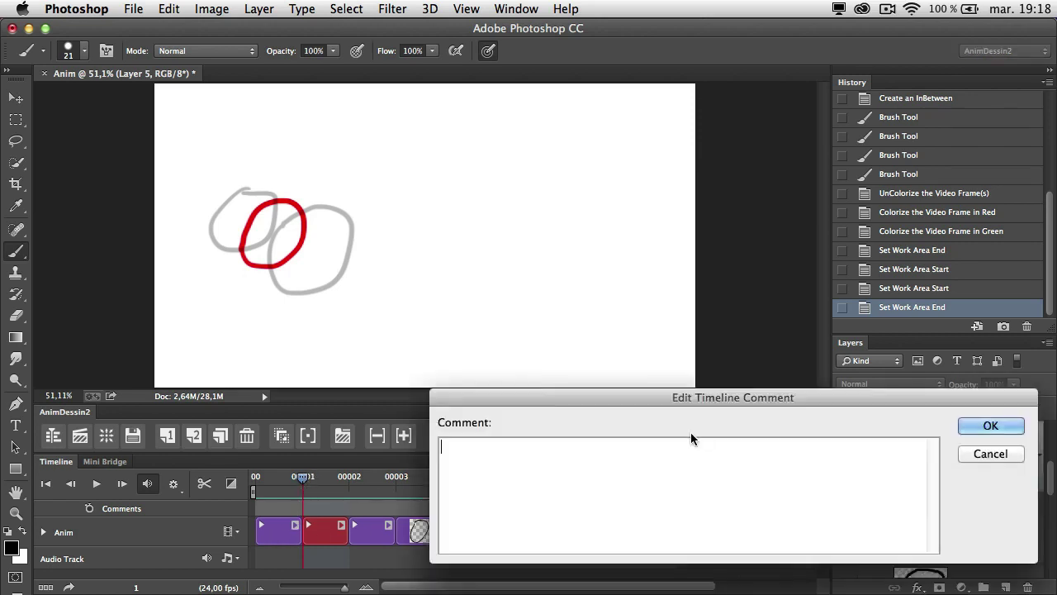
pyautogui.write('s')
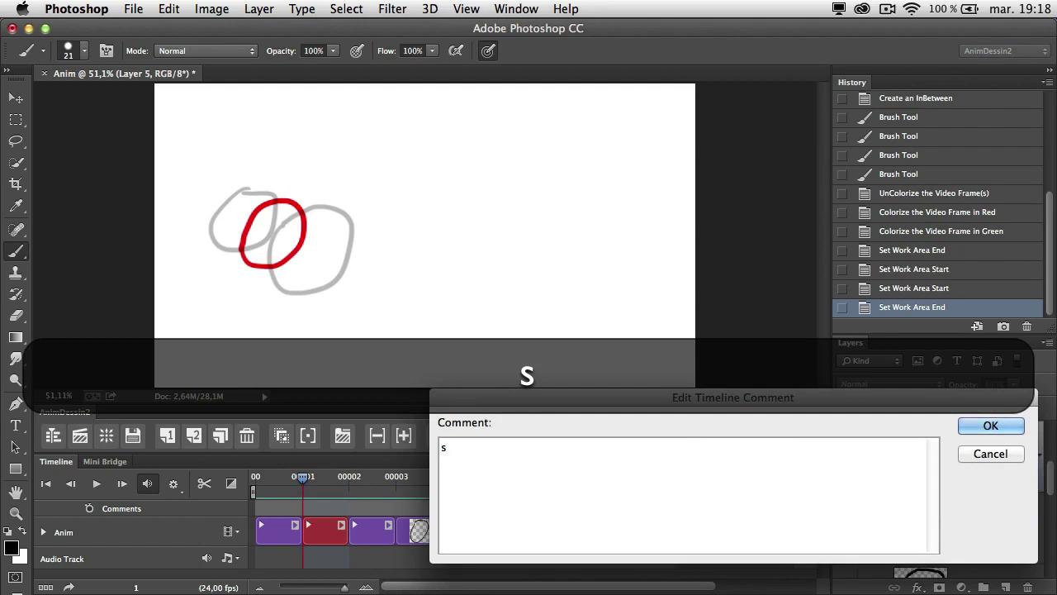
pyautogui.write('tart')
pyautogui.click(988, 428)
# Move the playhead to frame 6 and add the timeline comment "turn right" there.
pyautogui.moveTo(446, 480); pyautogui.dragTo(538, 485)
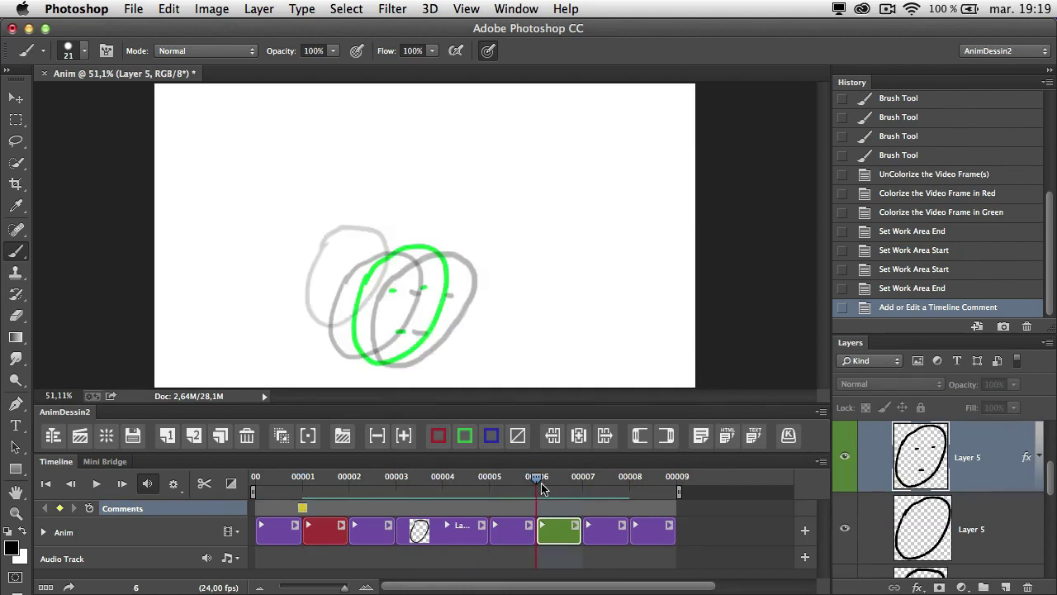
pyautogui.click(696, 437)
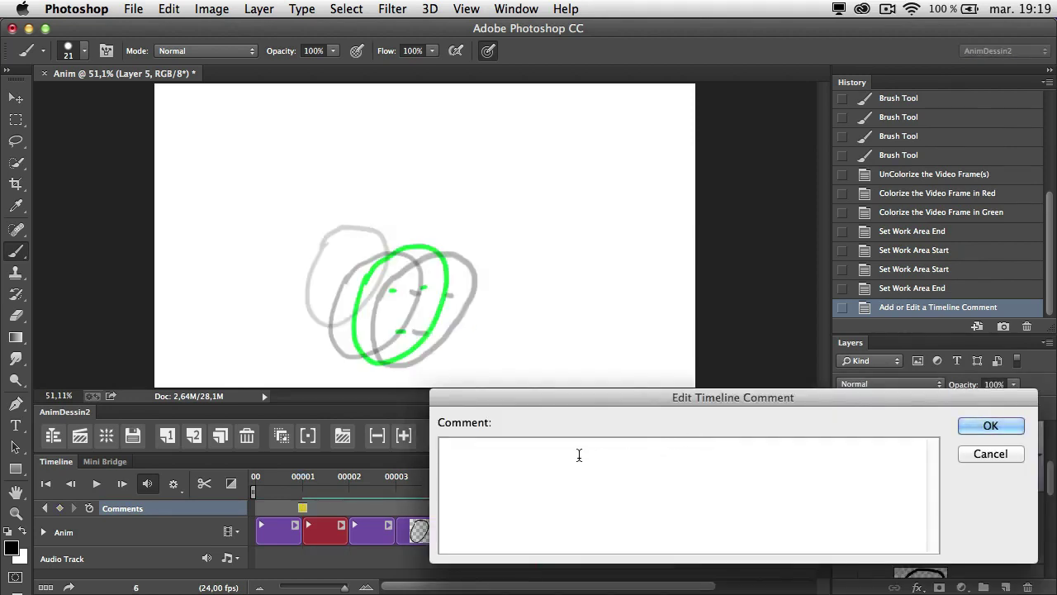
pyautogui.write('tuen')
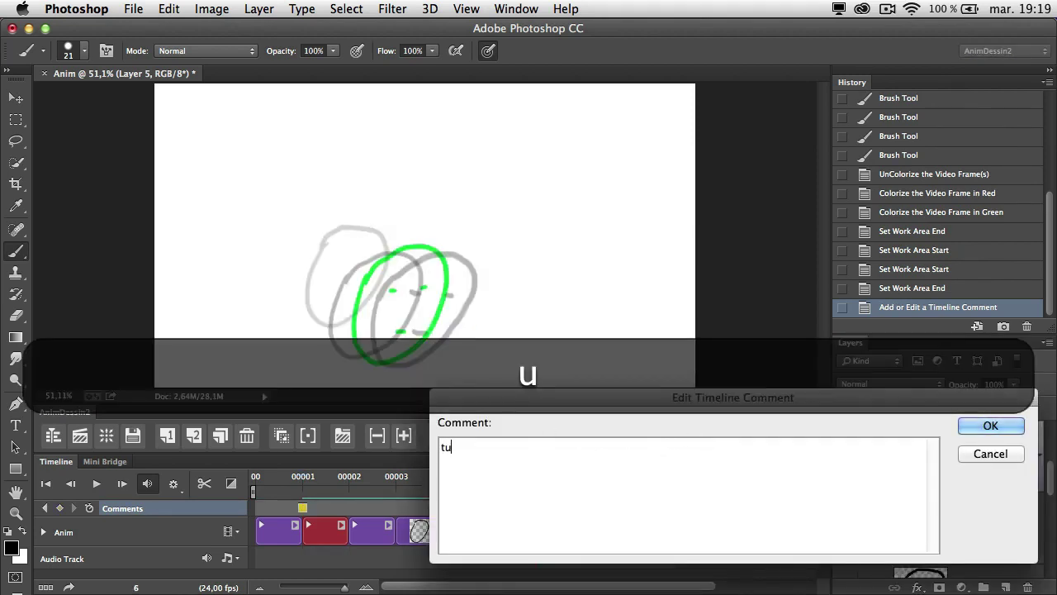
pyautogui.press('BackSpace')
pyautogui.press('BackSpace')
pyautogui.press('BackSpace')
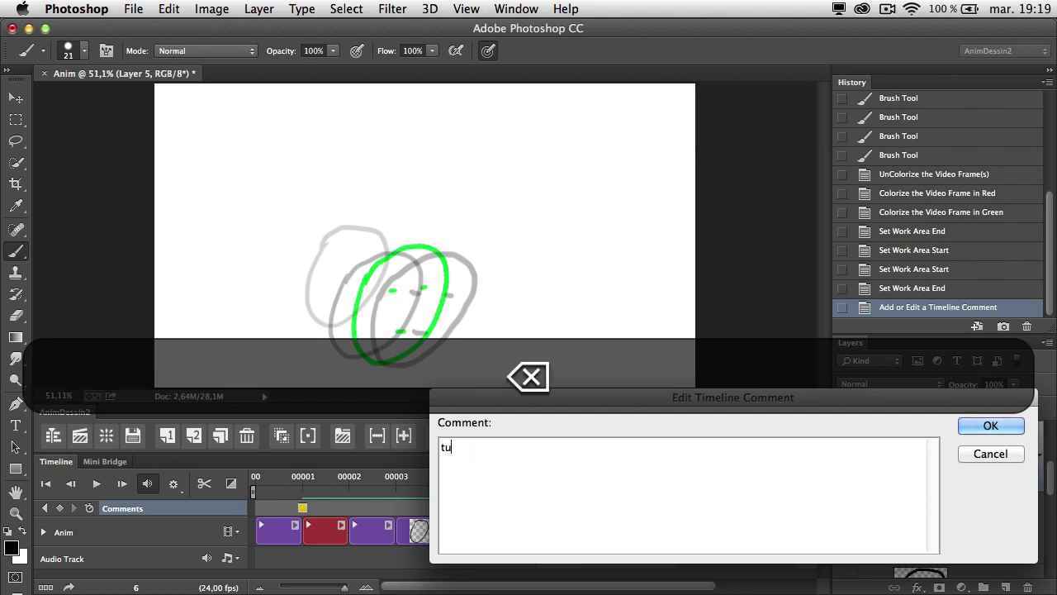
pyautogui.write('rn rught')
pyautogui.press('Left')
pyautogui.press('Left')
pyautogui.press('Left')
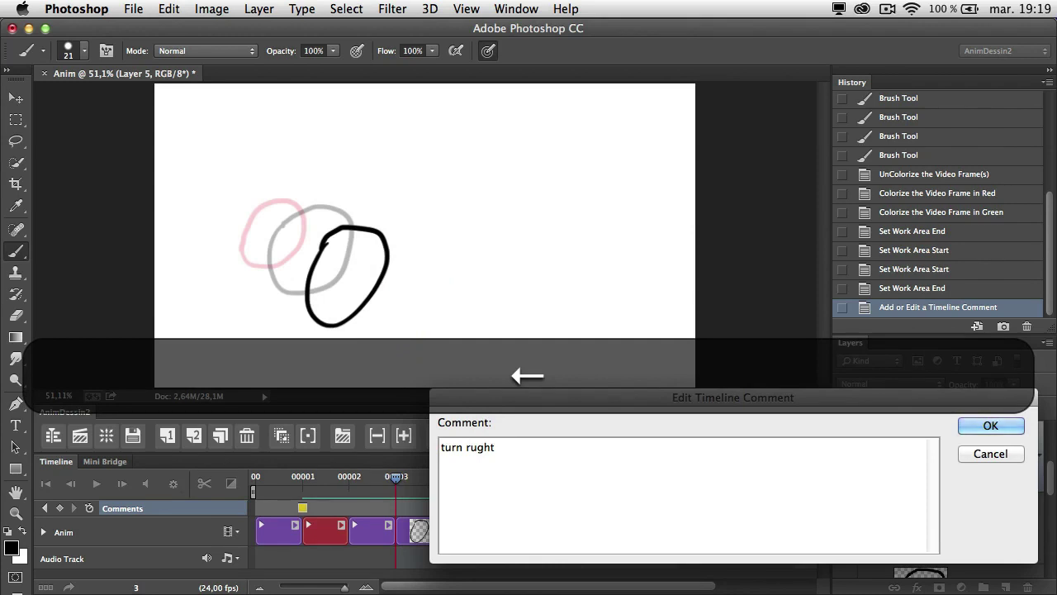
pyautogui.tripleClick(475, 447)
pyautogui.doubleClick(471, 448)
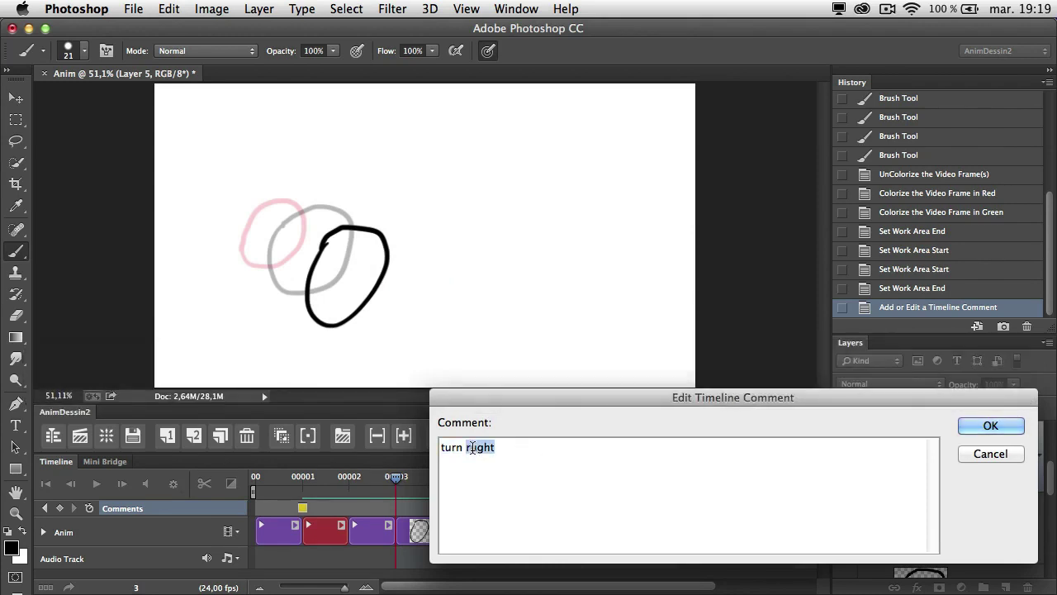
pyautogui.click(477, 447)
pyautogui.press('BackSpace')
pyautogui.write('i')
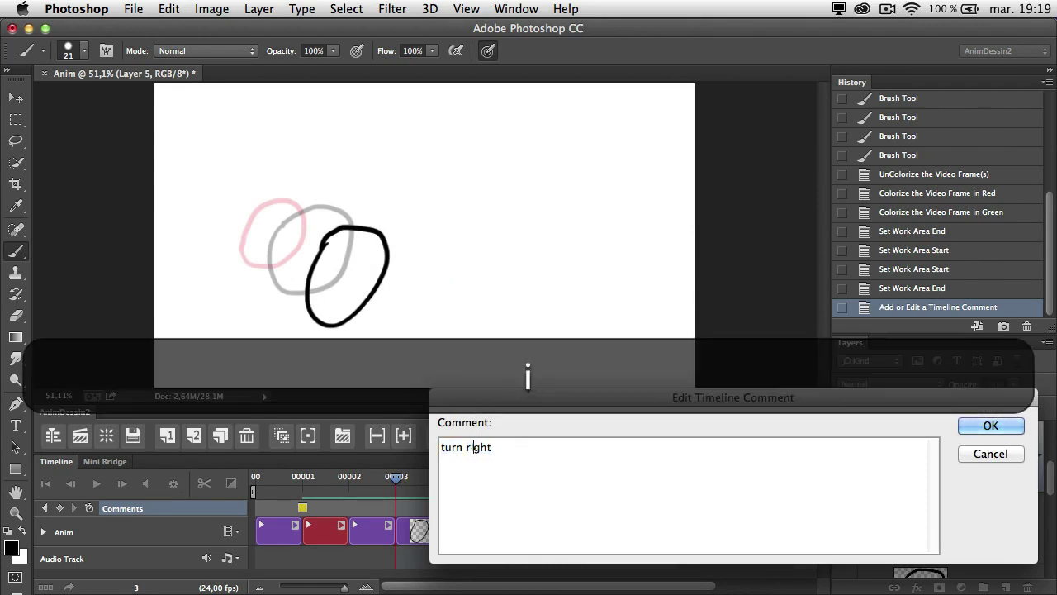
pyautogui.click(991, 425)
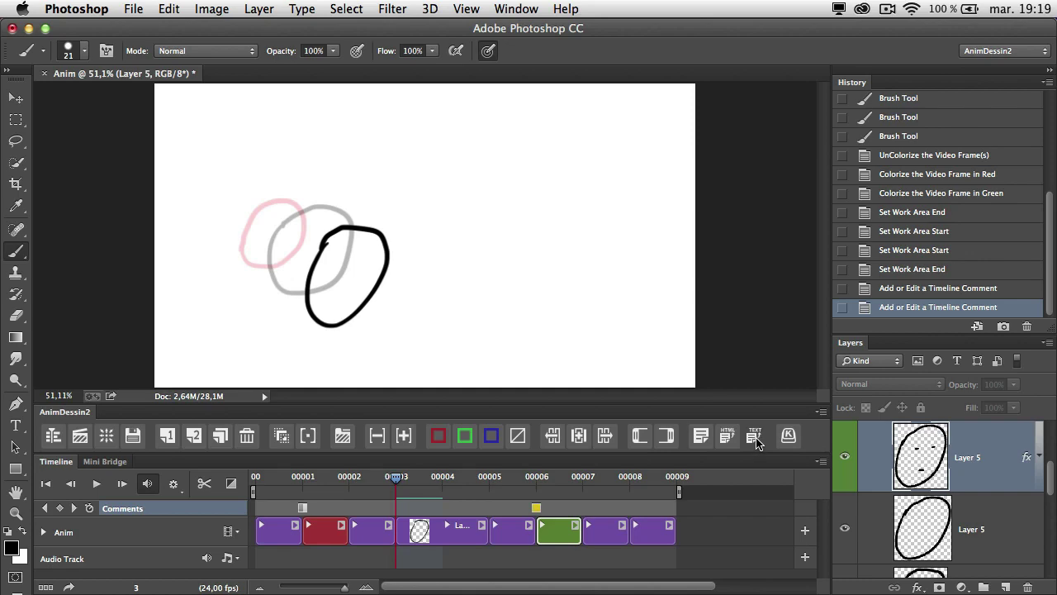
# Export the timeline comments as HTML to the Desktop under the name _anim.html.
pyautogui.click(724, 436)
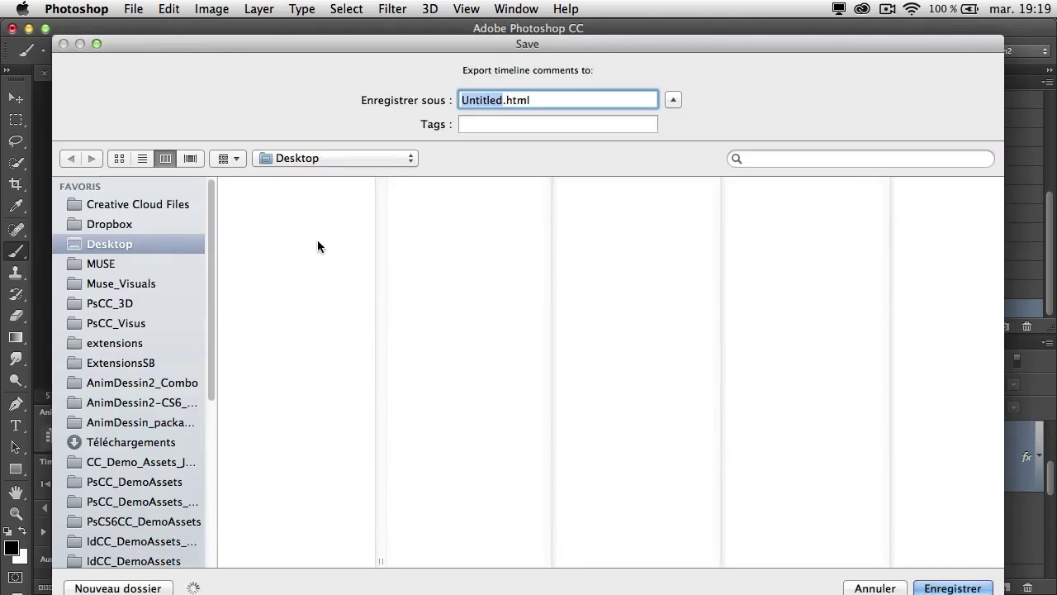
pyautogui.write('_anim')
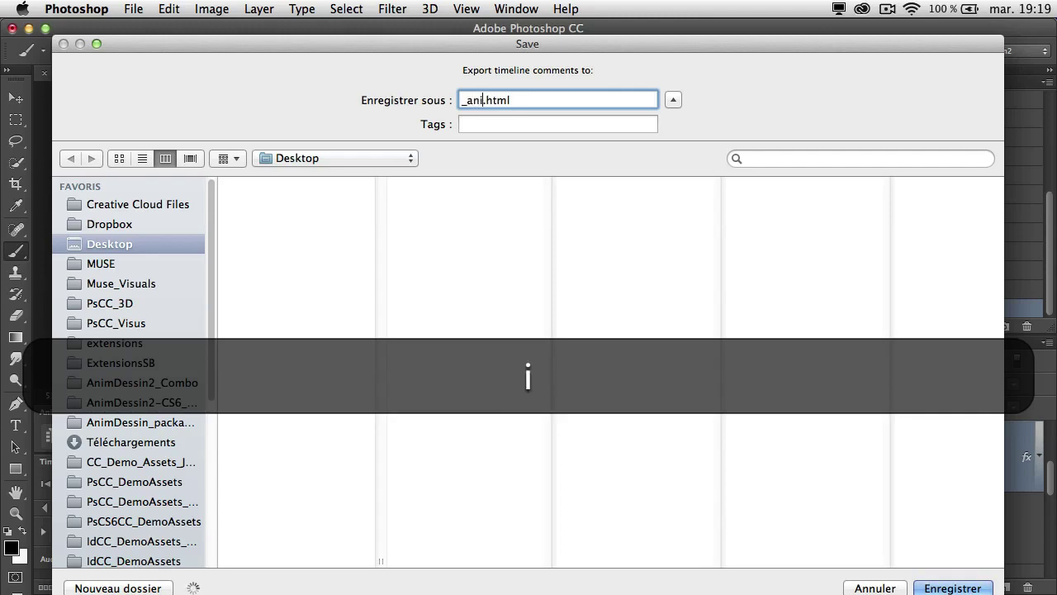
pyautogui.press('super+Return')
pyautogui.press('super+r')
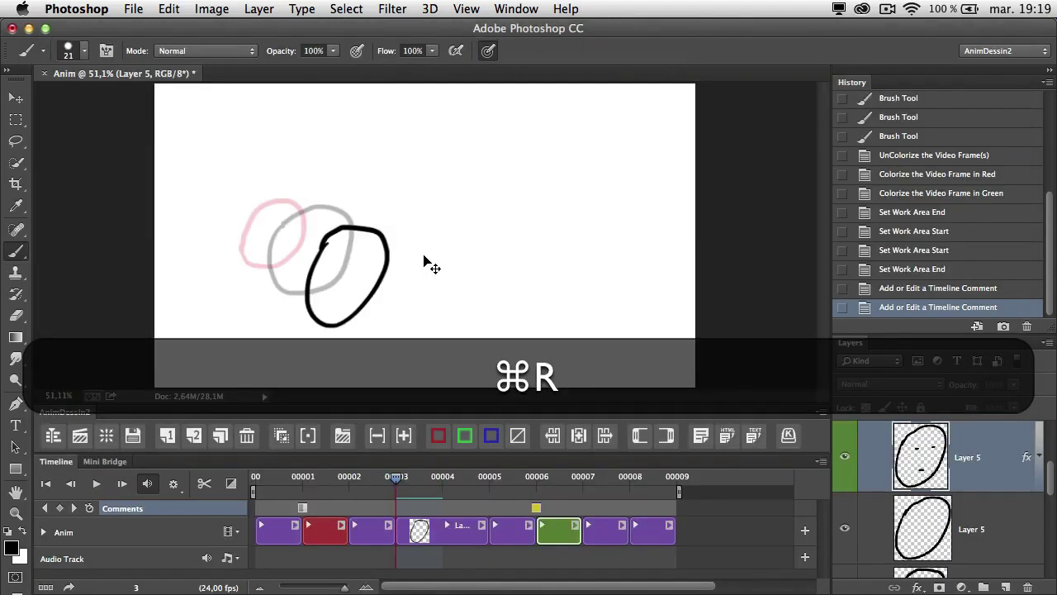
# Switch to Chrome to check the exported timeline comments page, and return to Photoshop.
pyautogui.press('super+Tab')
pyautogui.press('super+Tab')
pyautogui.press('super+Tab')
pyautogui.press('super+4')
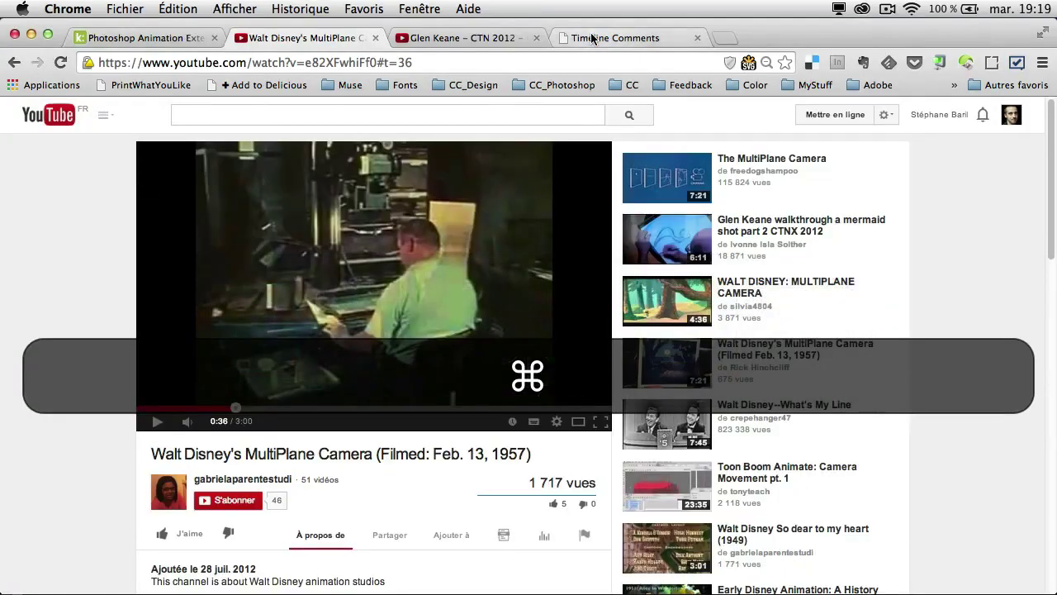
pyautogui.click(60, 63)
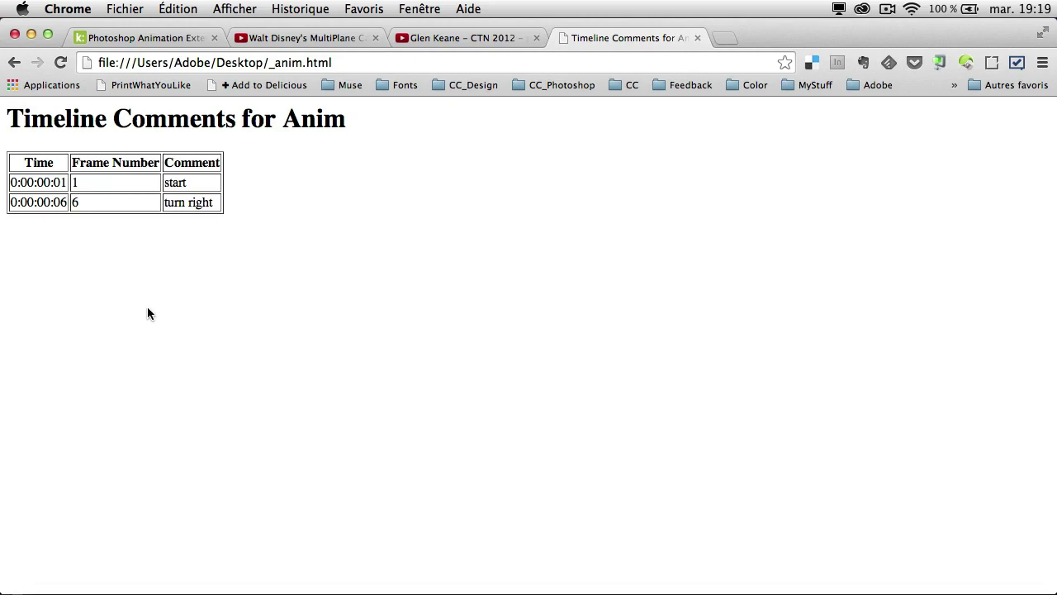
pyautogui.press('super+Tab')
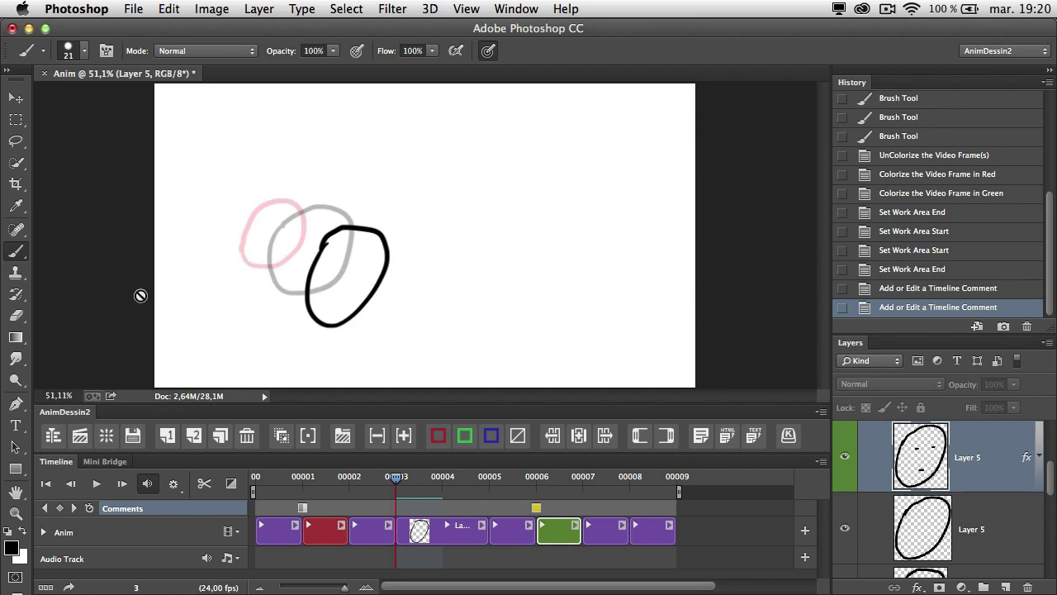
# Activate the Move tool and open the Adobe Exchange extension.
pyautogui.click(15, 98)
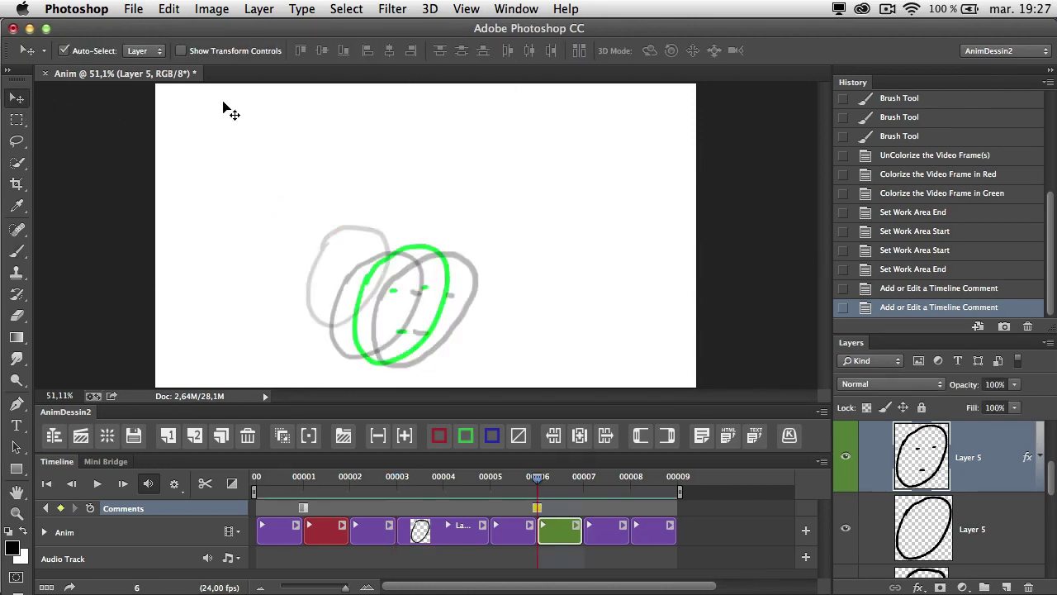
pyautogui.click(522, 8)
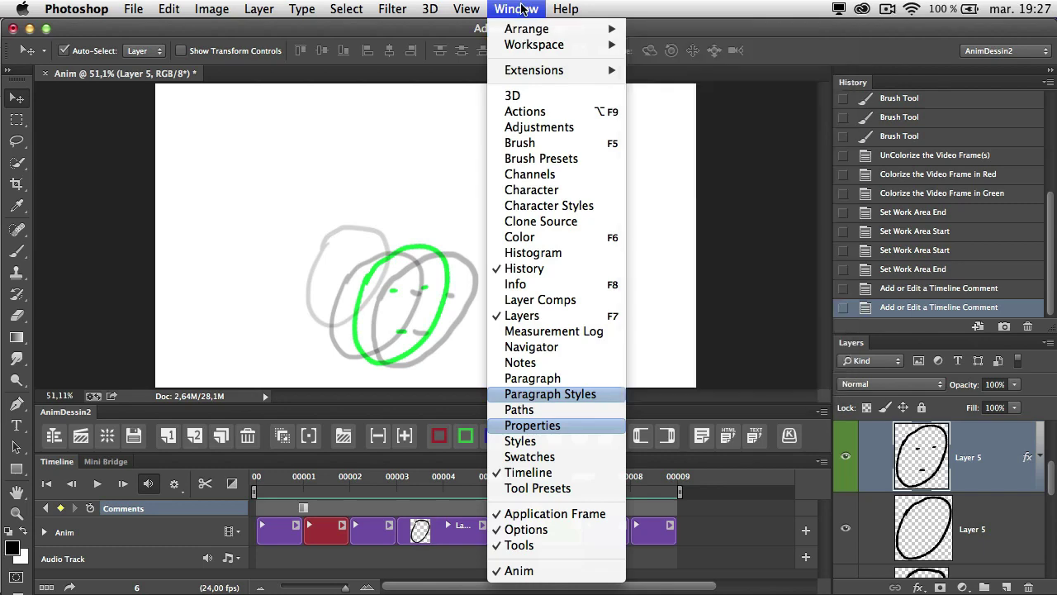
pyautogui.moveTo(515, 77)
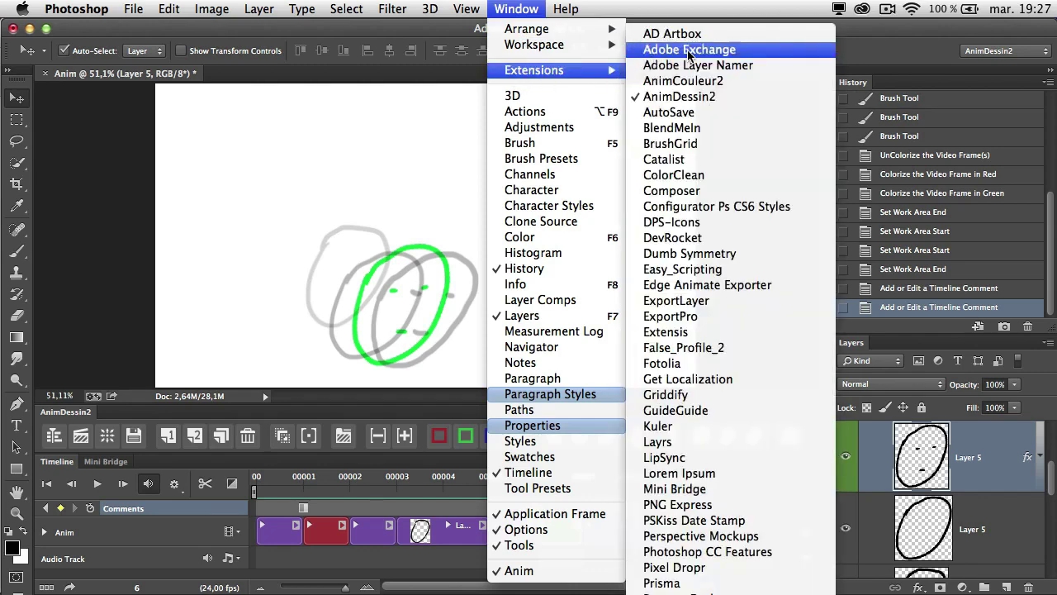
pyautogui.click(691, 52)
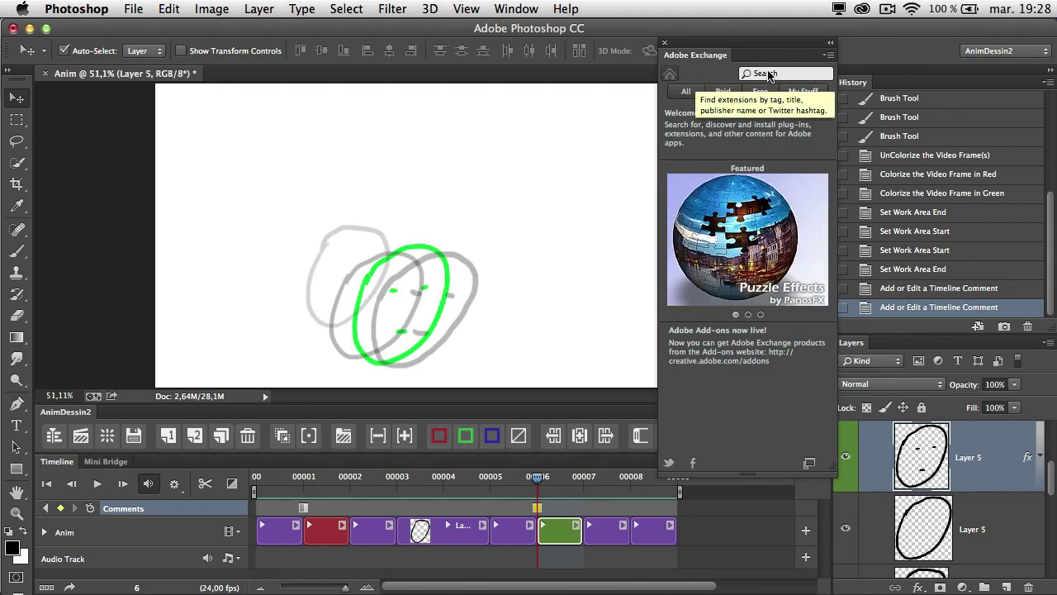
# Search Adobe Exchange for "animation" and open the AnimDessin2 details page.
pyautogui.click(768, 75)
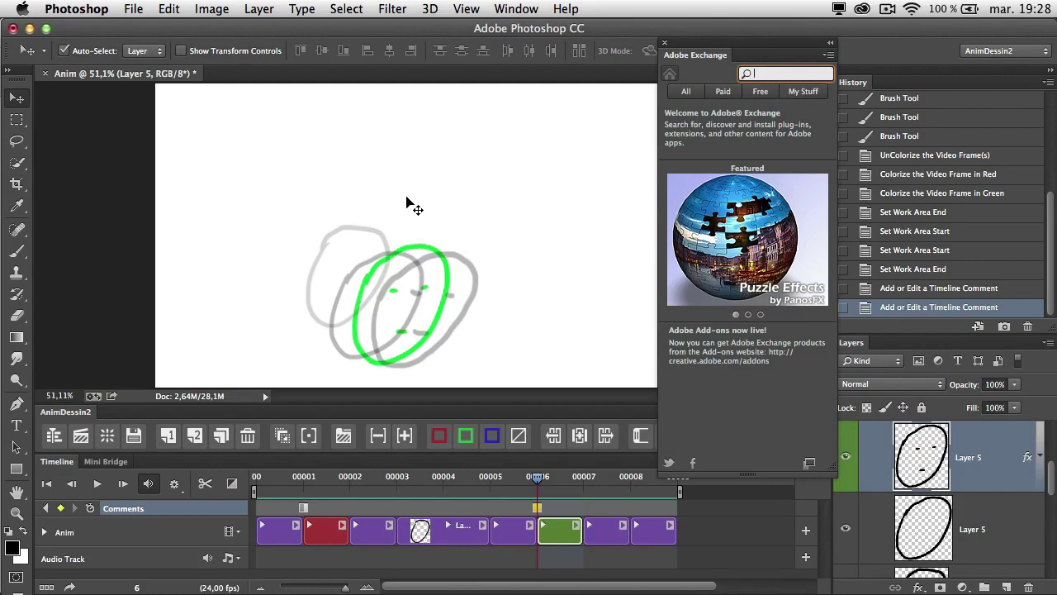
pyautogui.write('a')
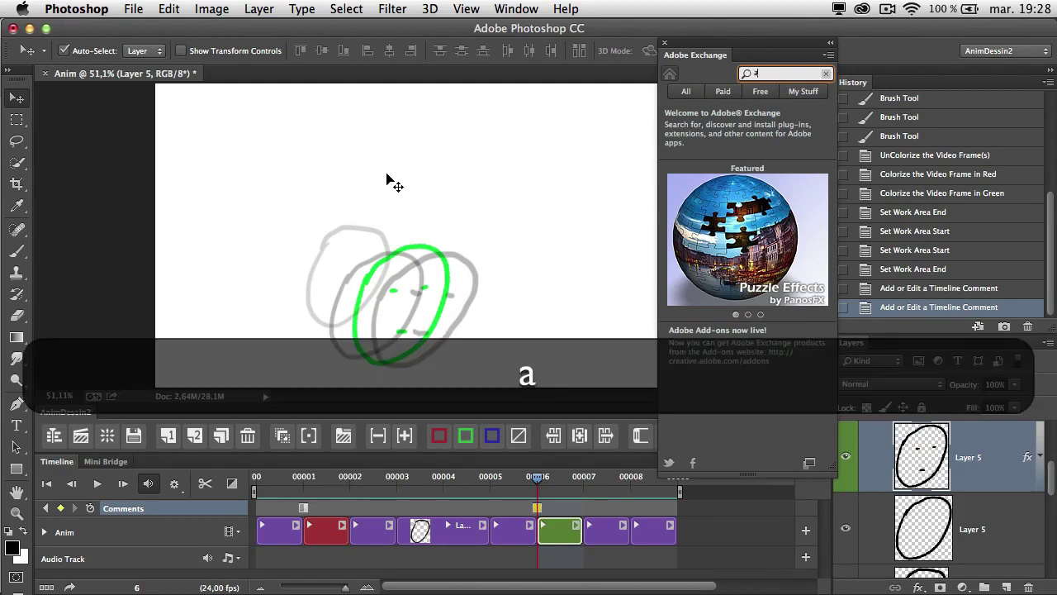
pyautogui.write('nima')
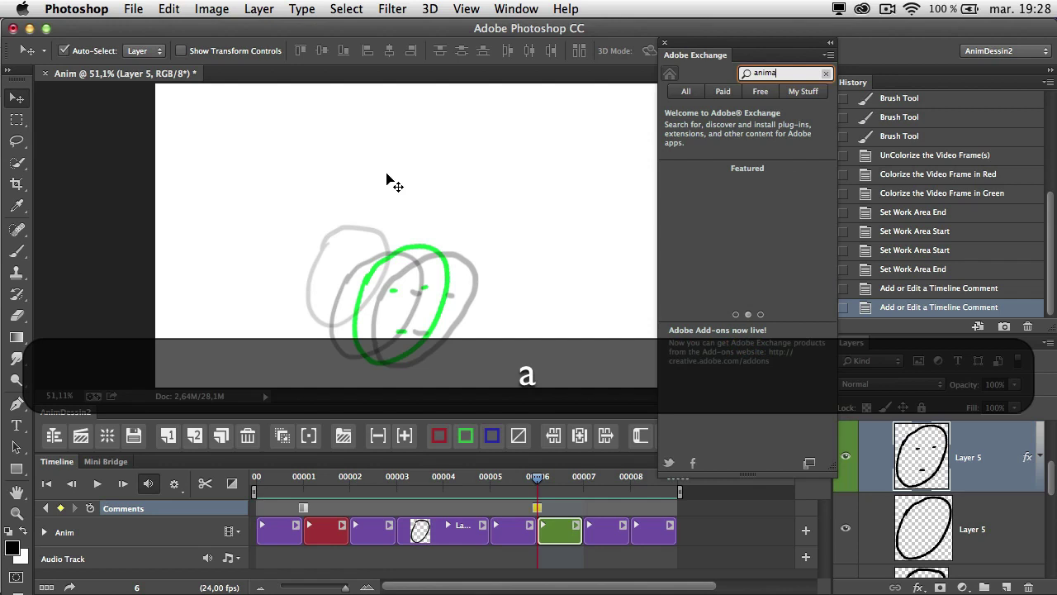
pyautogui.write('tion')
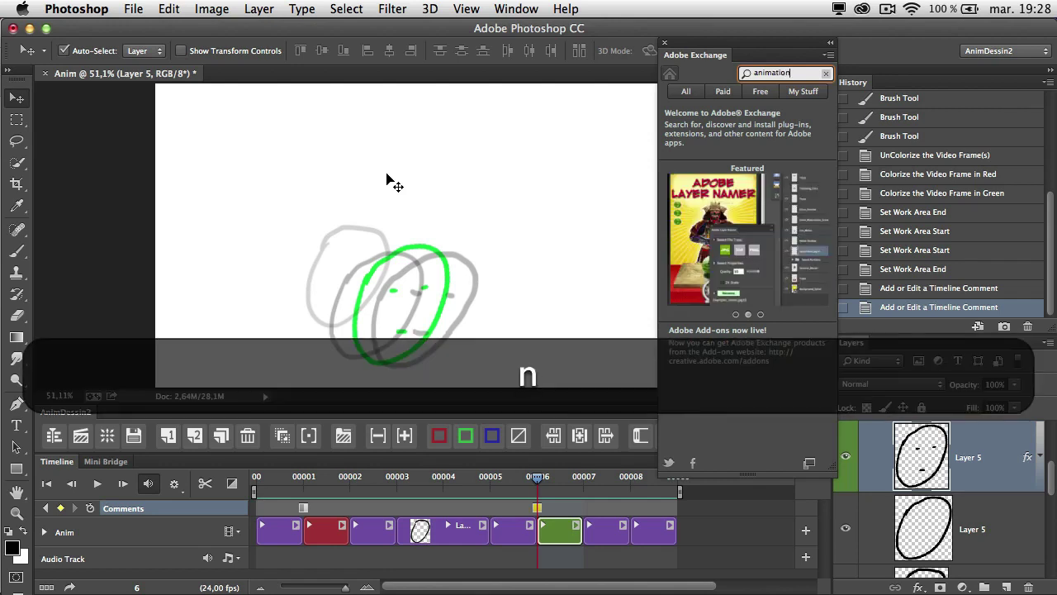
pyautogui.press('Return')
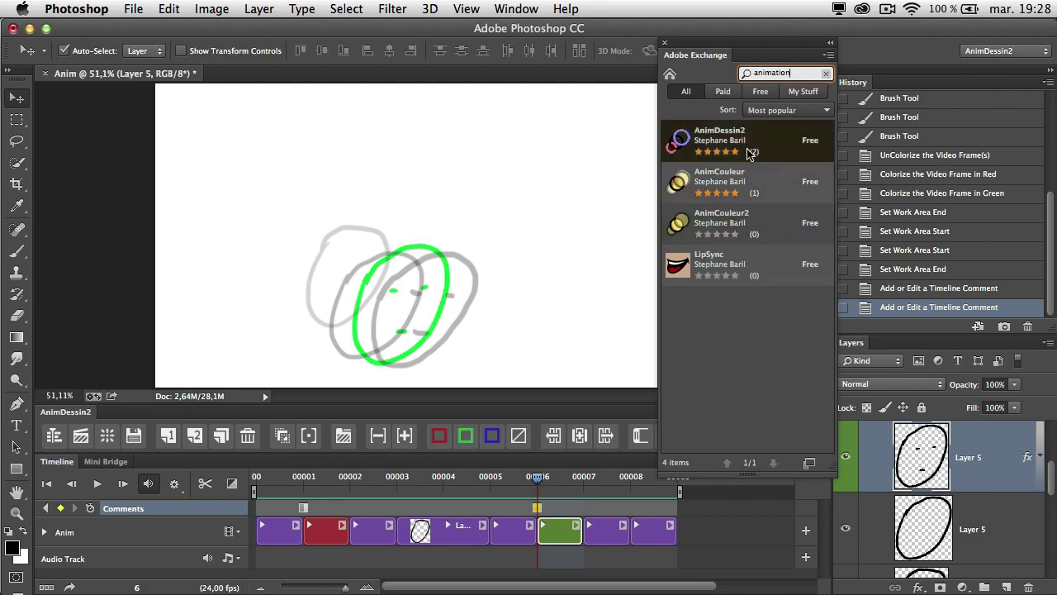
pyautogui.moveTo(721, 142)
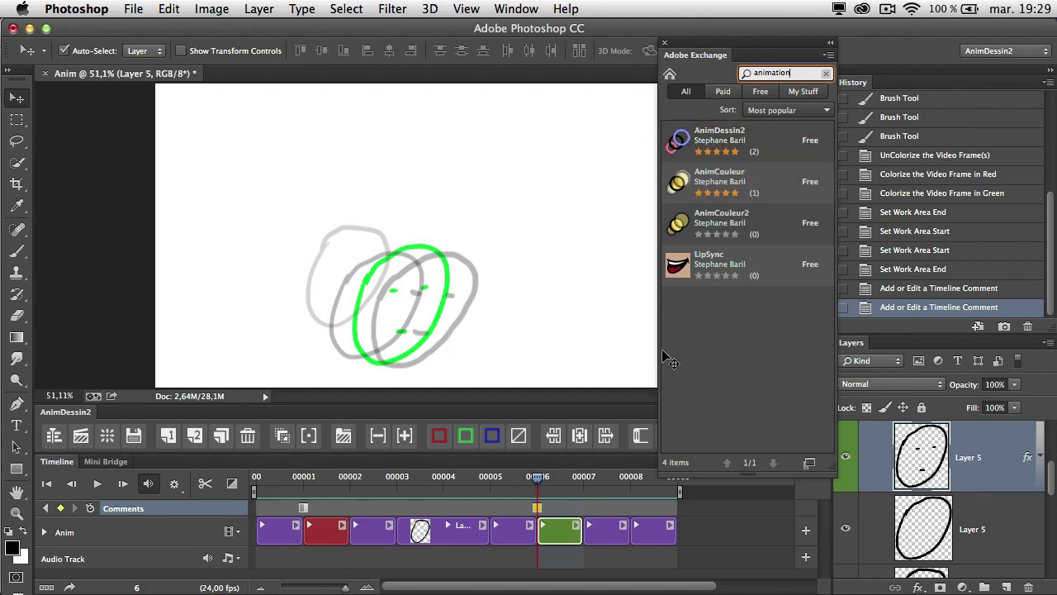
pyautogui.click(717, 143)
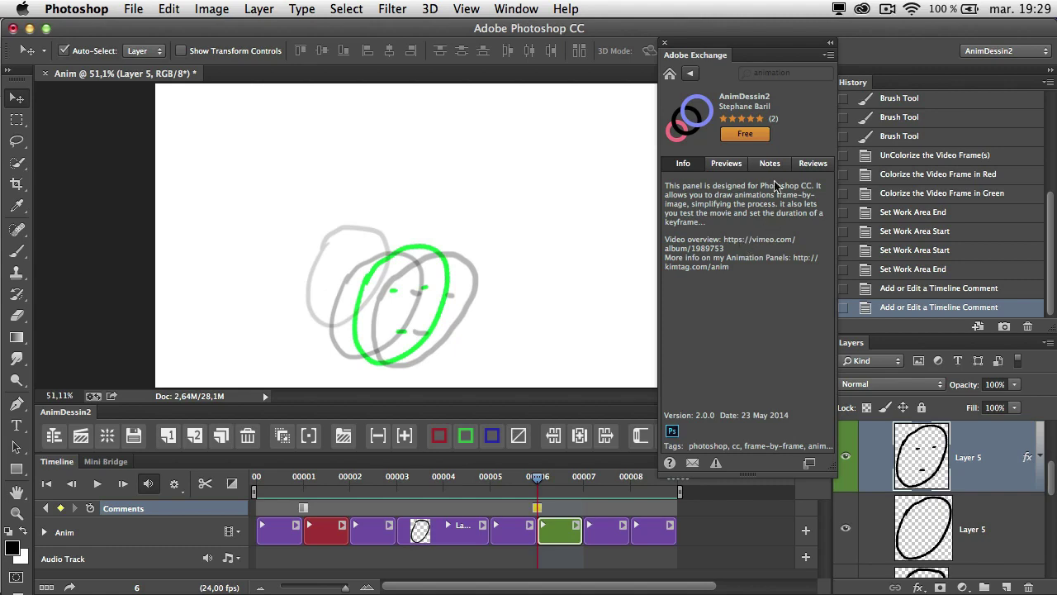
# Close the Adobe Exchange panel and locate AnimDessin2 in the list of installed extensions.
pyautogui.click(662, 43)
pyautogui.click(519, 9)
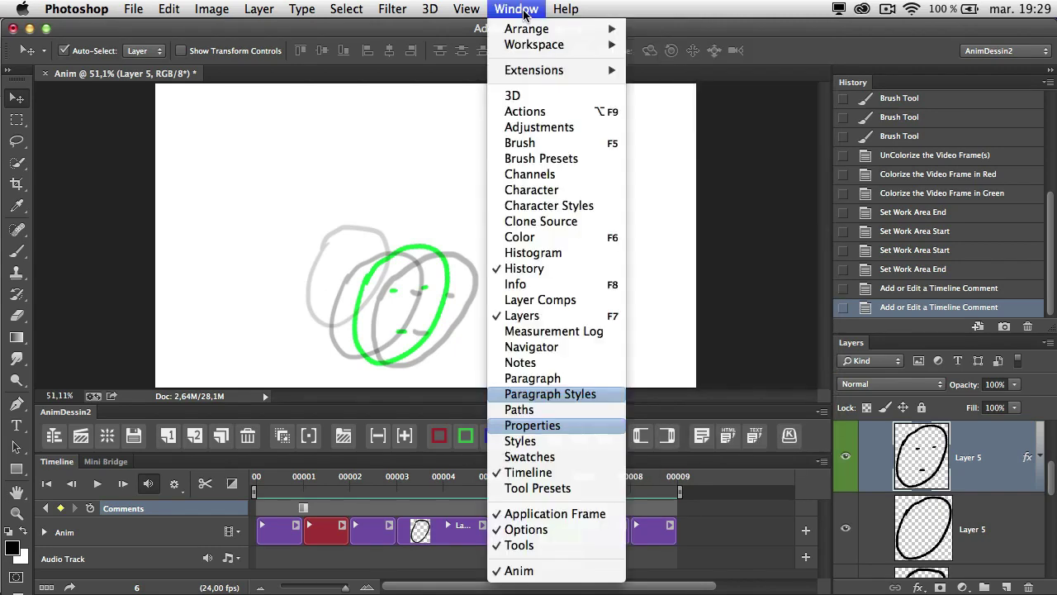
pyautogui.moveTo(533, 71)
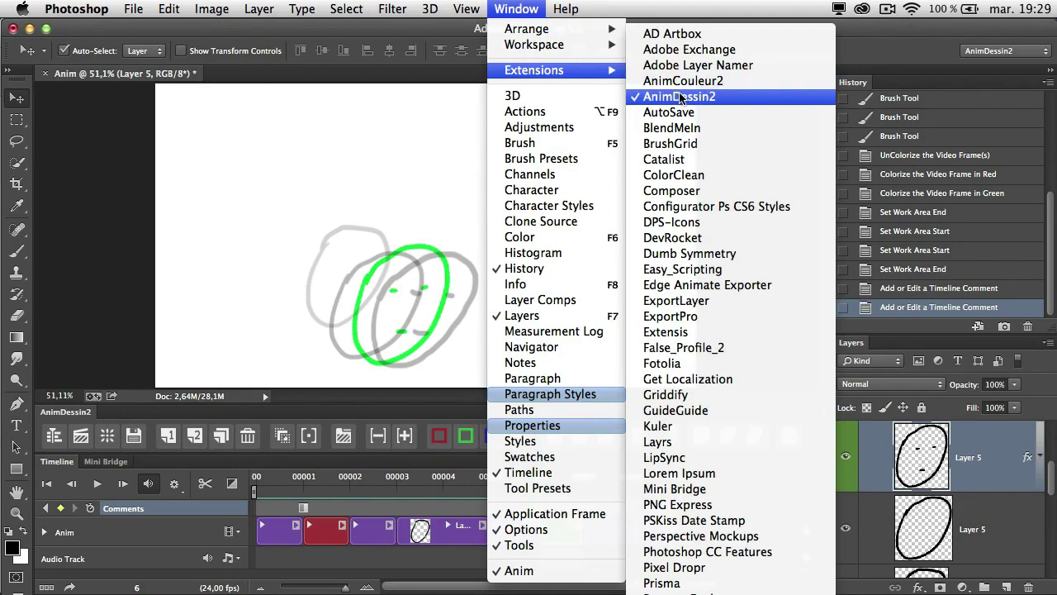
pyautogui.click(724, 98)
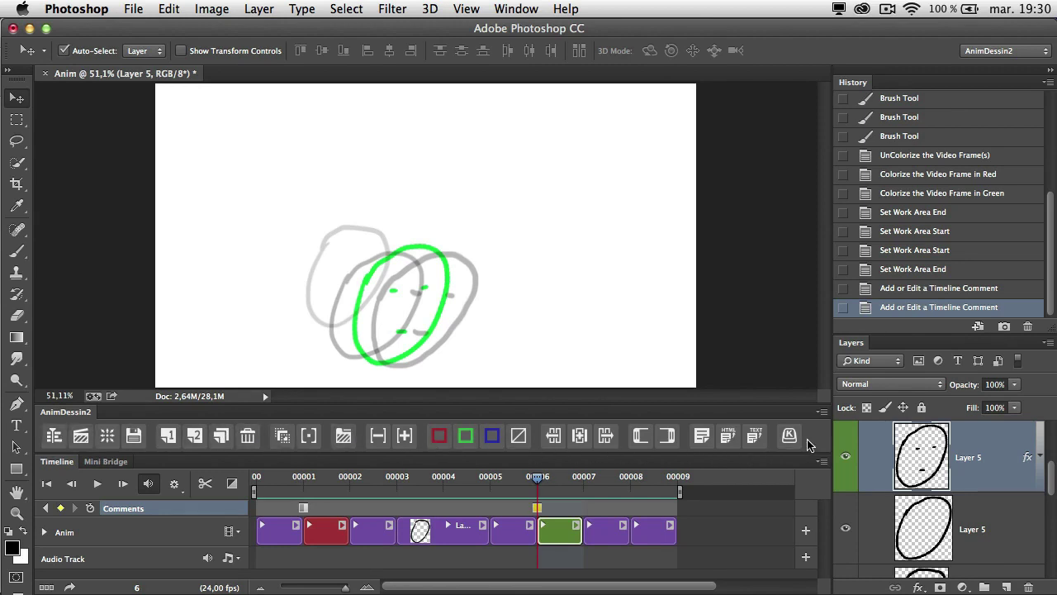
pyautogui.click(52, 436)
pyautogui.click(52, 576)
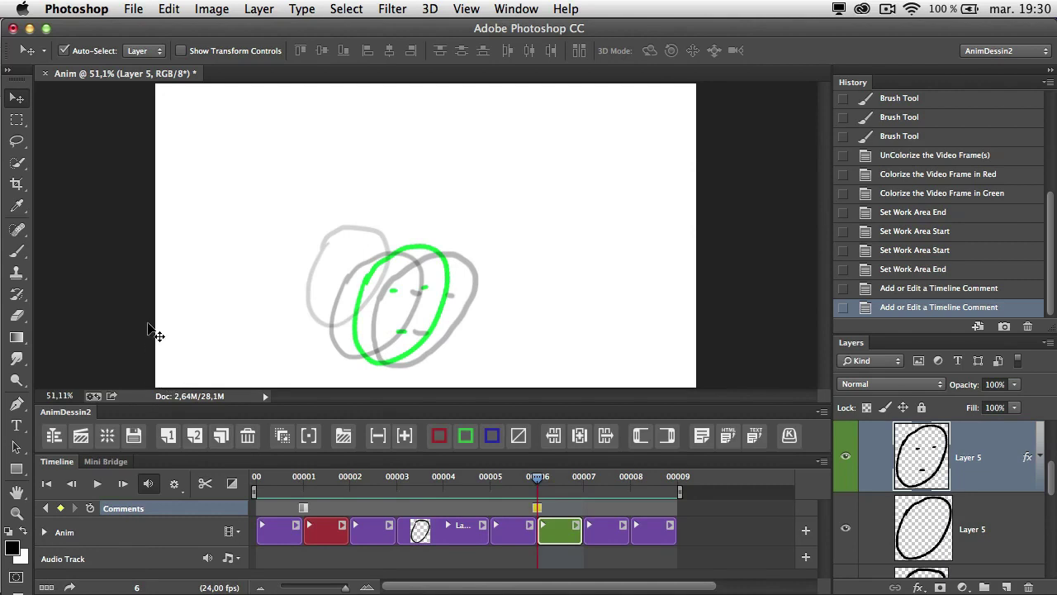
pyautogui.press('space')
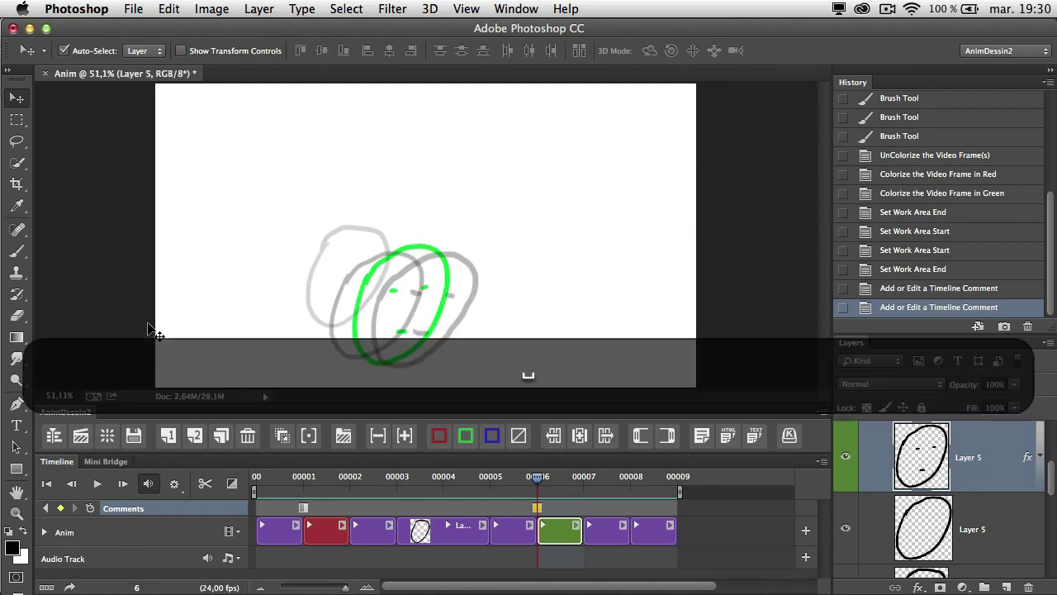
pyautogui.press('Right')
pyautogui.press('Left')
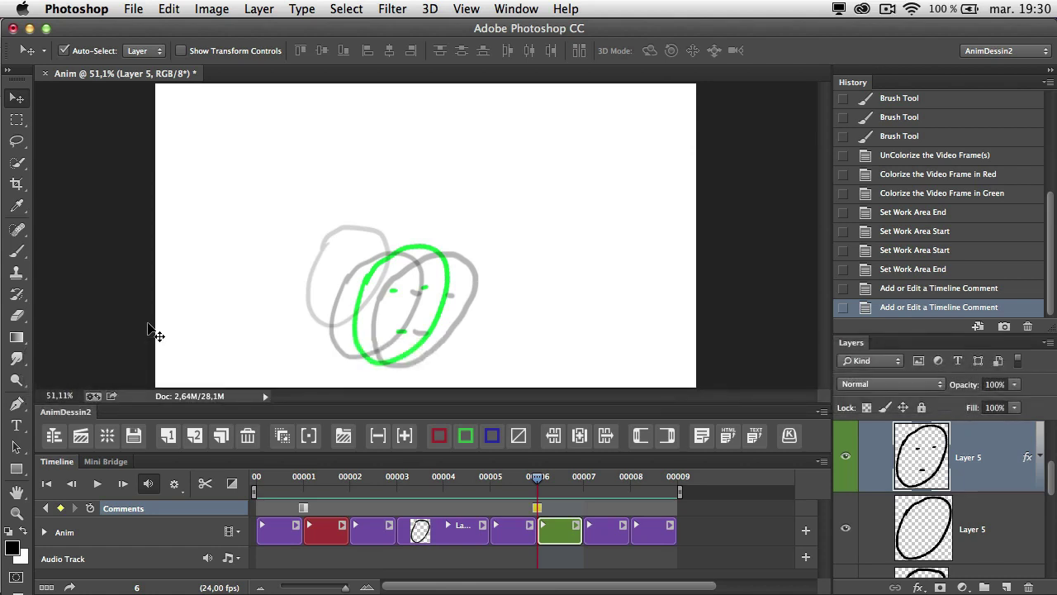
pyautogui.press('b')
pyautogui.press('v')
pyautogui.press('i')
# Flip back and forth through the animation frame by frame to compare the oval drawings, ending at frame 3.
pyautogui.press('Right')
pyautogui.press('Left')
pyautogui.press('Left')
pyautogui.press('Left')
pyautogui.press('Left')
pyautogui.press('Left')
pyautogui.press('Left')
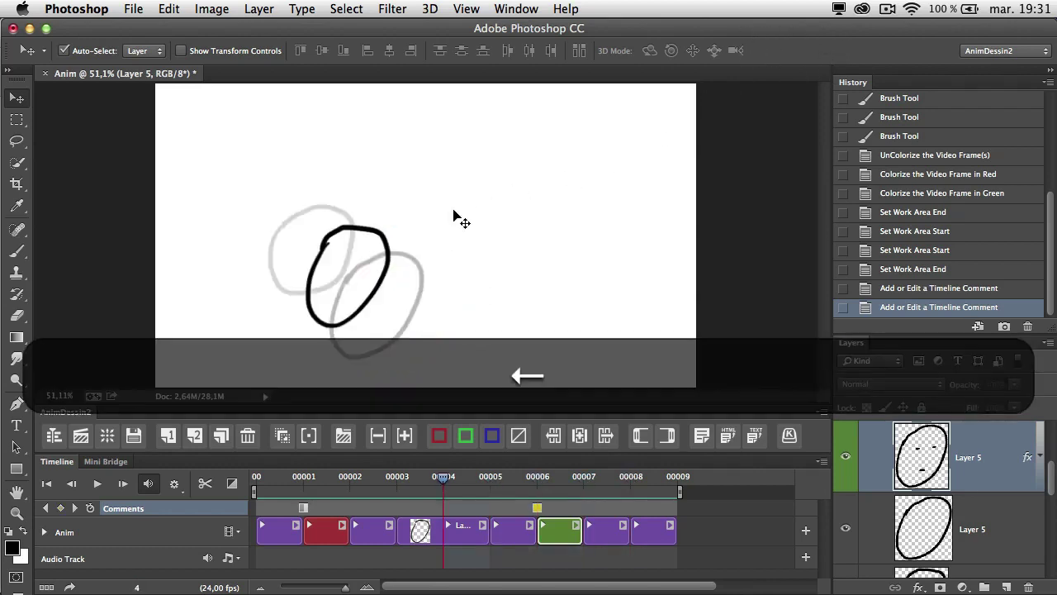
pyautogui.press('Left')
pyautogui.press('Right')
pyautogui.press('Right')
pyautogui.press('Right')
pyautogui.press('Right')
pyautogui.press('Right')
pyautogui.press('Right')
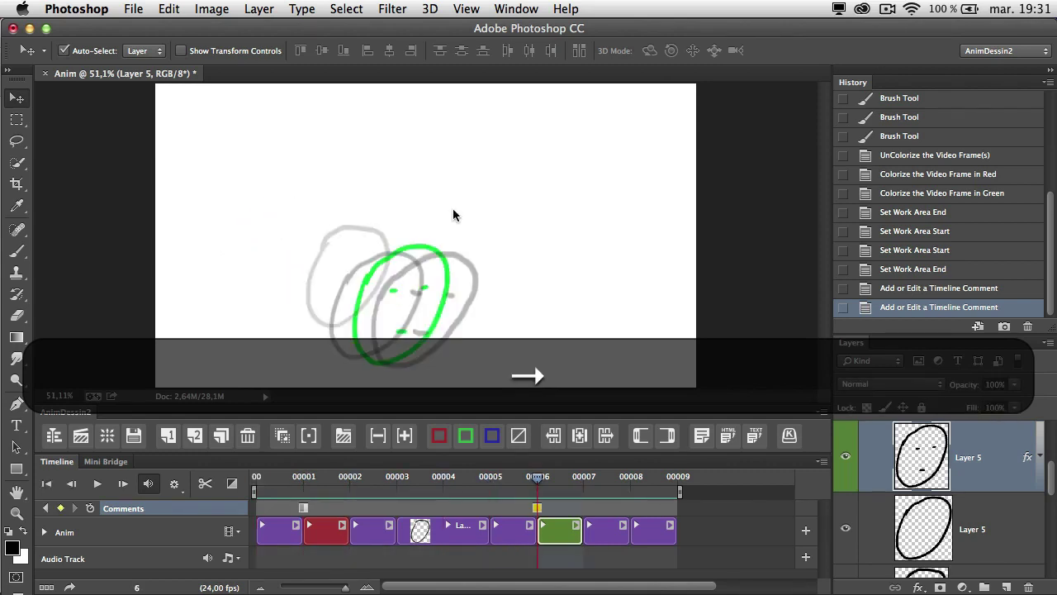
pyautogui.press('Left')
pyautogui.press('Left')
pyautogui.press('Left')
pyautogui.press('Left')
pyautogui.press('Left')
pyautogui.press('Right')
pyautogui.press('Right')
pyautogui.press('Right')
pyautogui.press('Right')
pyautogui.press('Right')
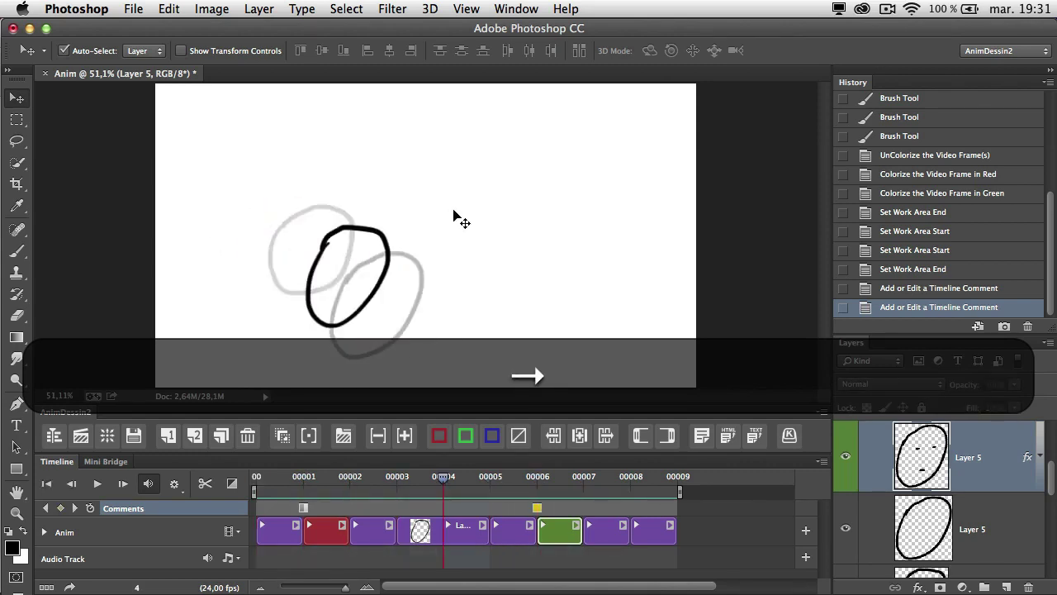
pyautogui.press('Right')
pyautogui.press('Left')
pyautogui.press('Left')
pyautogui.press('Left')
pyautogui.press('Left')
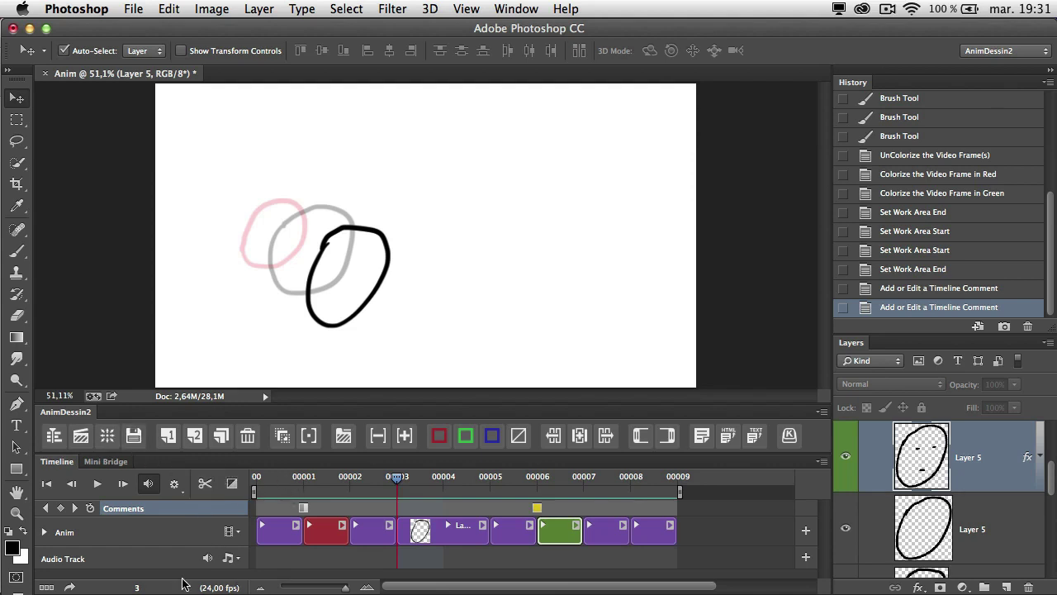
# Move the playhead to frame 8, select the Layer 6 keyframe there, and flip through the three preceding frames.
pyautogui.click(183, 578)
pyautogui.click(446, 537)
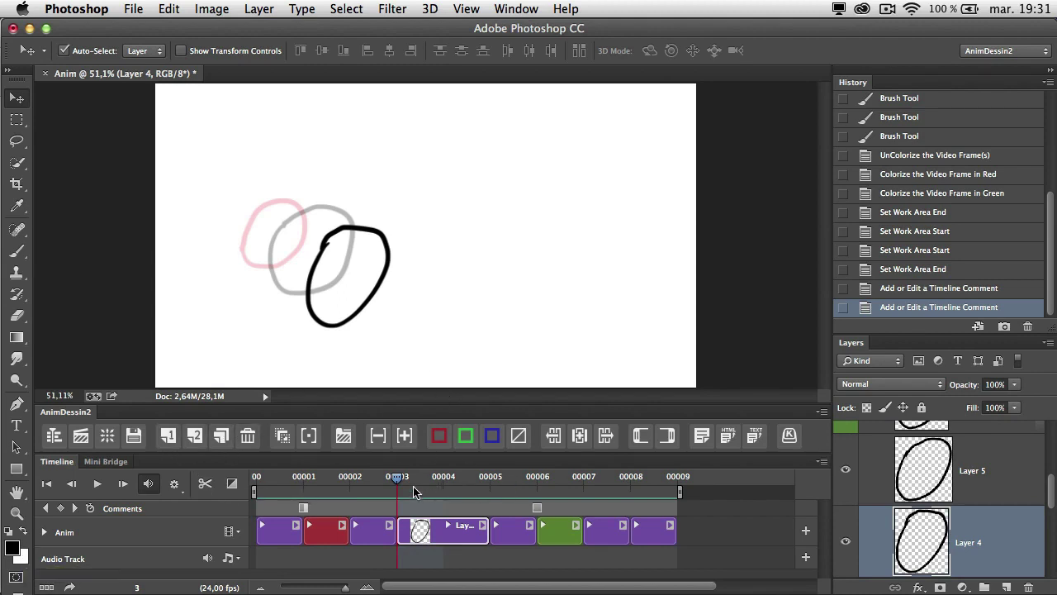
pyautogui.moveTo(398, 479); pyautogui.dragTo(631, 480)
pyautogui.click(658, 534)
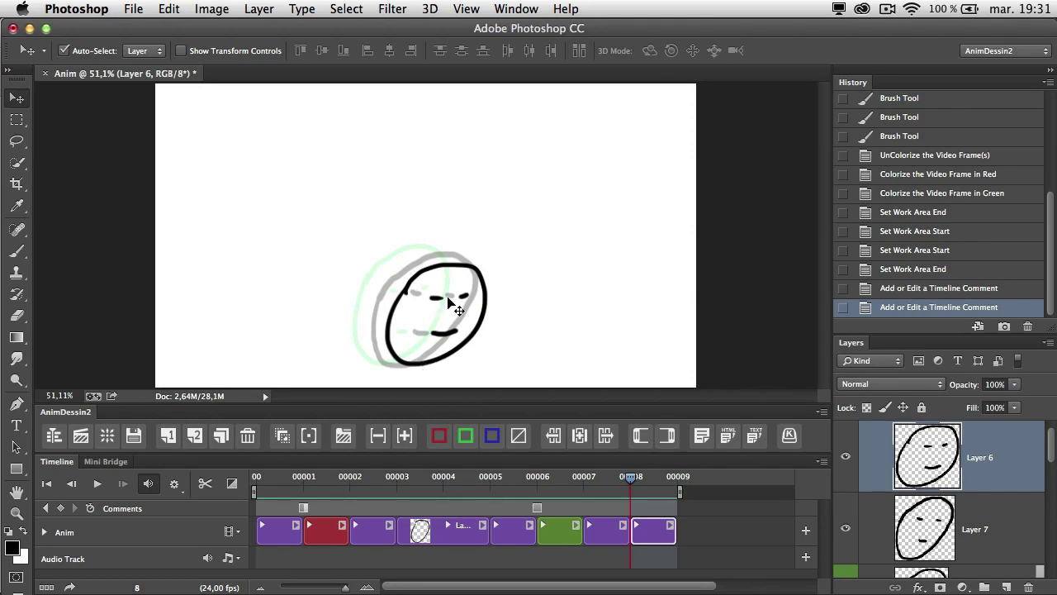
pyautogui.press('Left')
pyautogui.press('Left')
pyautogui.press('Left')
pyautogui.press('Right')
pyautogui.press('Right')
pyautogui.press('Right')
# Look up the AnimD2 commands under File in the keyboard shortcut settings, open the AnimD2_colorNone shortcut for editing, and cancel.
pyautogui.click(133, 9)
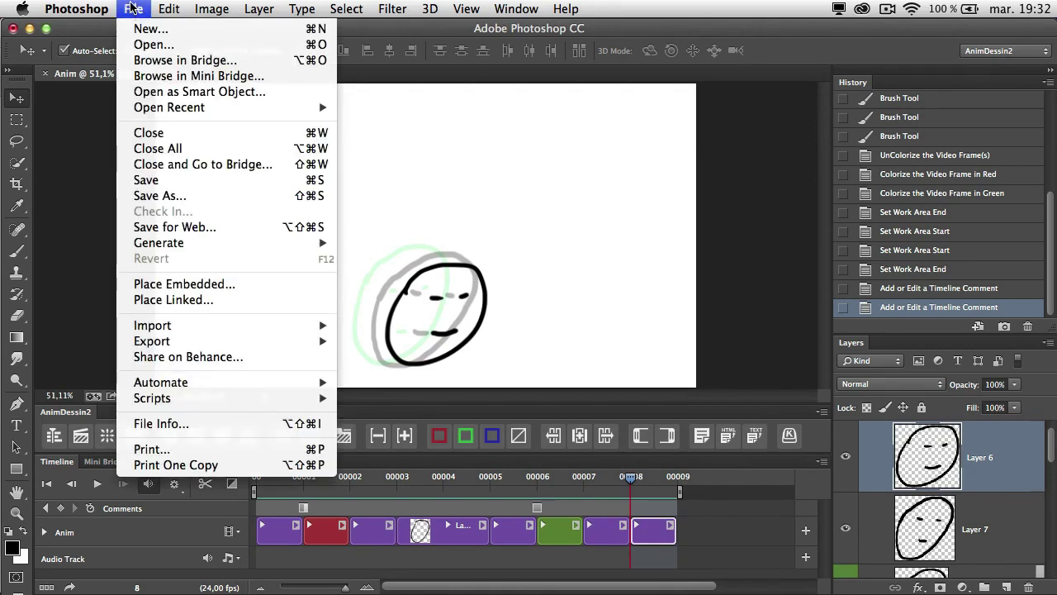
pyautogui.moveTo(168, 9)
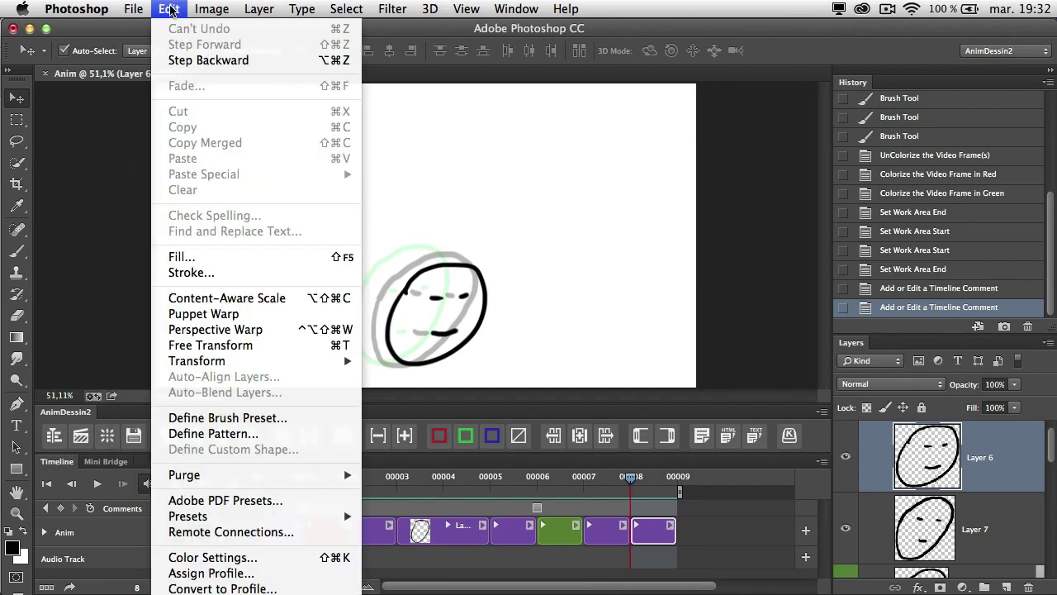
pyautogui.click(219, 594)
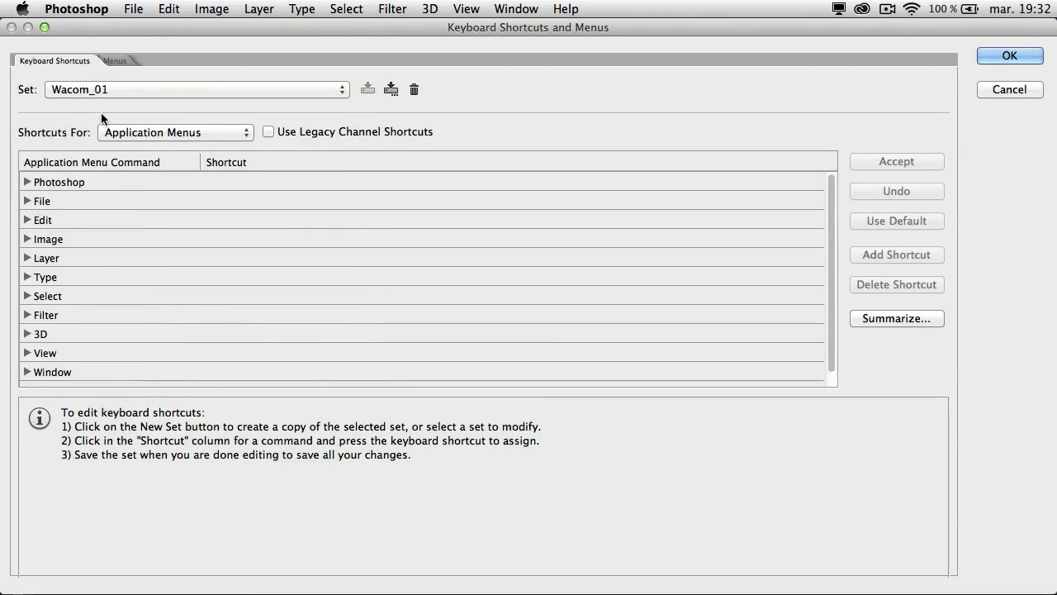
pyautogui.click(27, 201)
pyautogui.moveTo(829, 178); pyautogui.dragTo(760, 295)
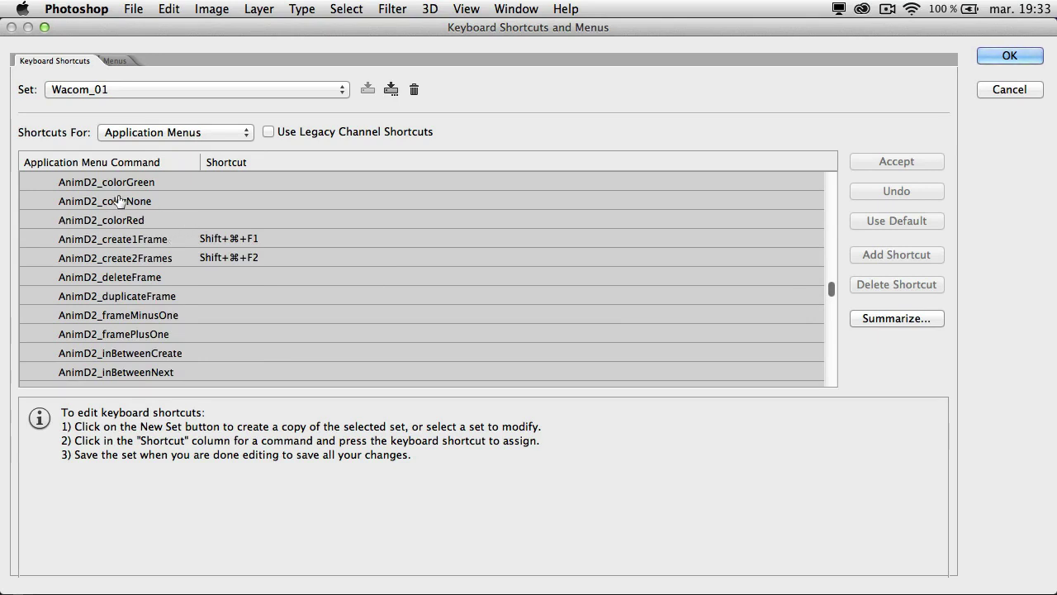
pyautogui.click(226, 203)
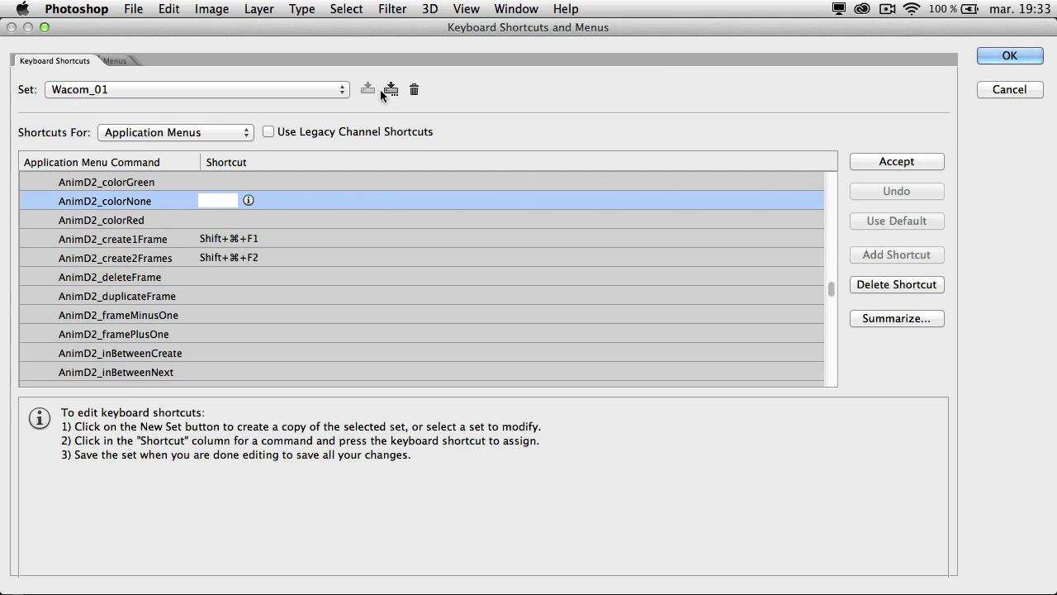
pyautogui.click(1009, 89)
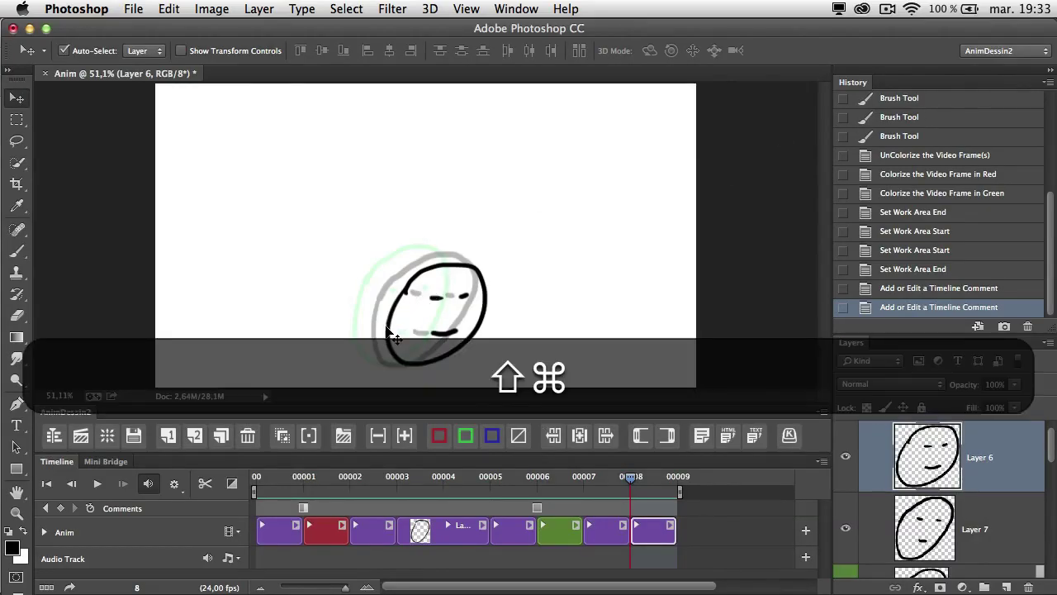
# Add four one-frame keyframes after Layer 6 and brush a black oval in each, progressing to the right, up to frame 12.
pyautogui.press('shift+super+F1')
pyautogui.press('b')
pyautogui.moveTo(442, 313)
pyautogui.mouseDown()
pyautogui.moveTo(484, 289)
pyautogui.moveTo(450, 304)
pyautogui.moveTo(479, 355)
pyautogui.moveTo(496, 304)
pyautogui.moveTo(508, 364)
pyautogui.moveTo(549, 294)
pyautogui.moveTo(545, 307)
pyautogui.moveTo(573, 288)
pyautogui.moveTo(547, 285)
pyautogui.mouseUp()
pyautogui.press('shift+super+F1')
pyautogui.press('shift+super+F1')
pyautogui.press('shift+super+F1')
pyautogui.press('Left')
pyautogui.press('Left')
pyautogui.press('Right')
pyautogui.press('Right')
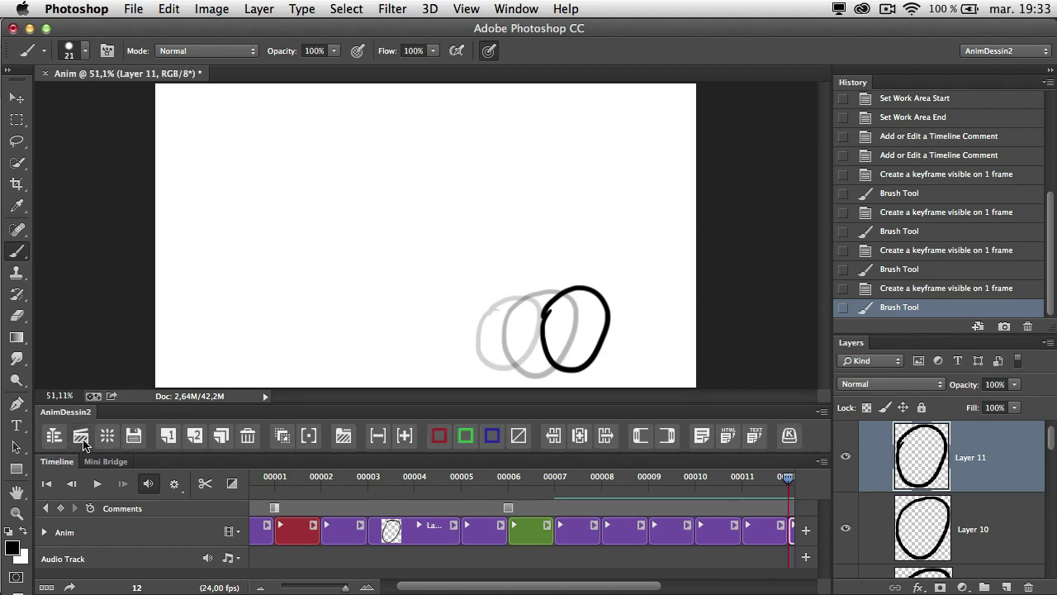
# Colorize the Layer 11 keyframe at frame 12 in red and compare it with frame 11.
pyautogui.click(439, 436)
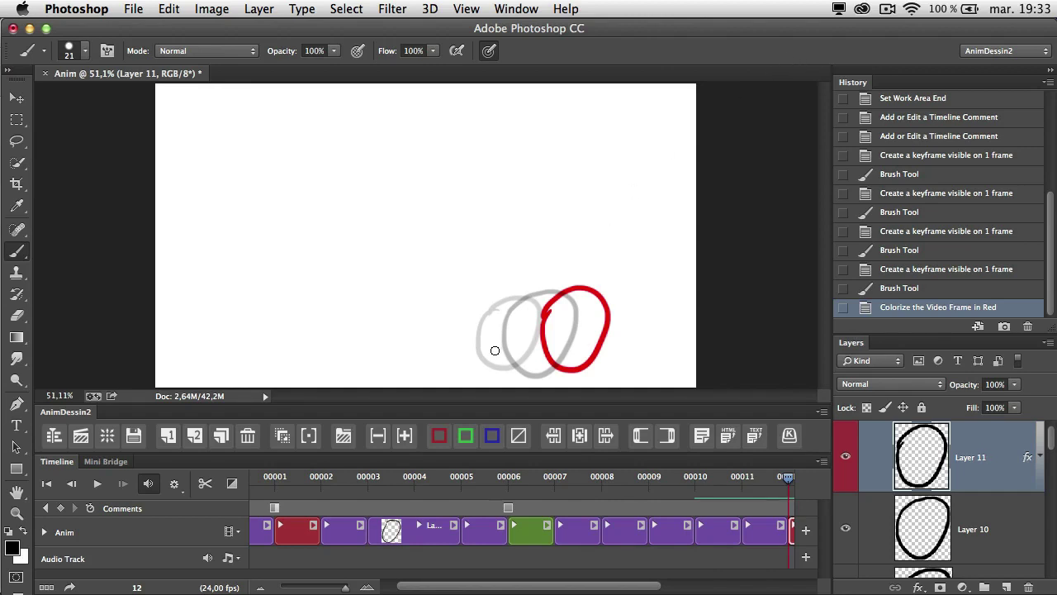
pyautogui.press('Left')
pyautogui.press('Right')
pyautogui.press('Left')
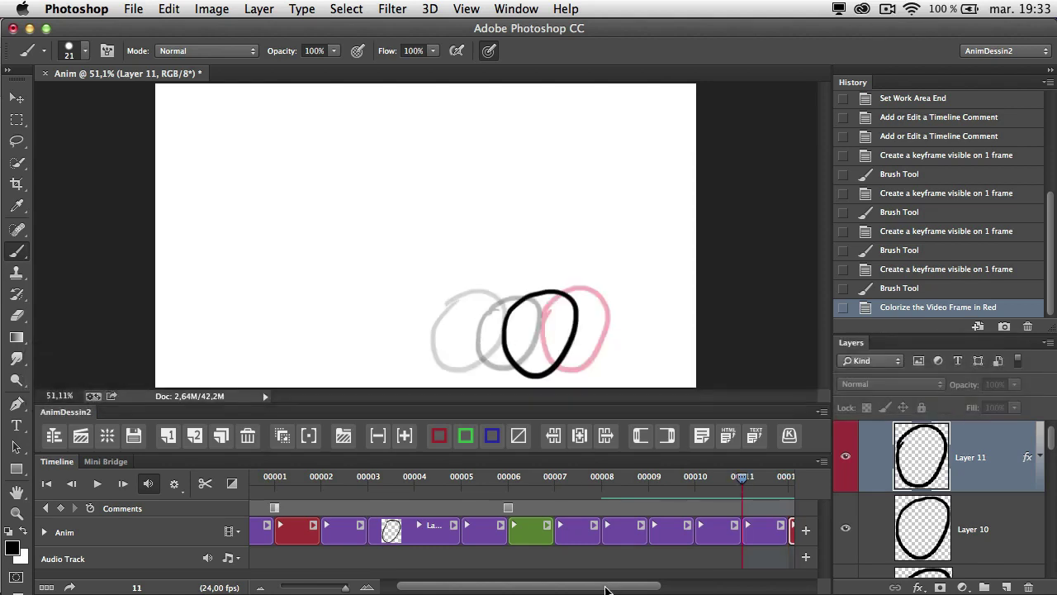
pyautogui.moveTo(621, 587); pyautogui.dragTo(691, 587)
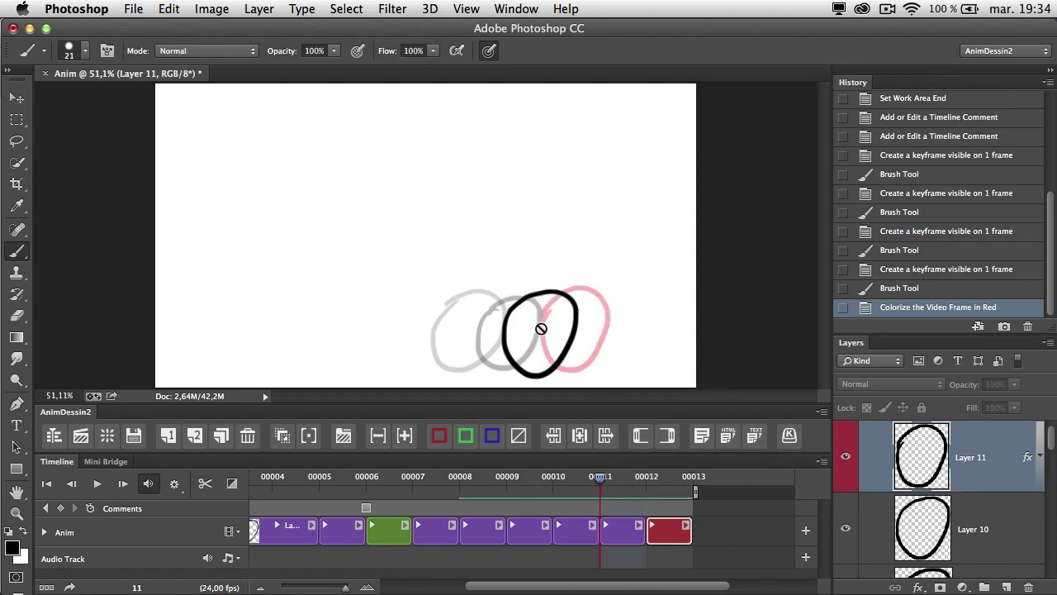
# Brush a short extra stroke over the upper-left outline of the red oval at frame 12.
pyautogui.press('Right')
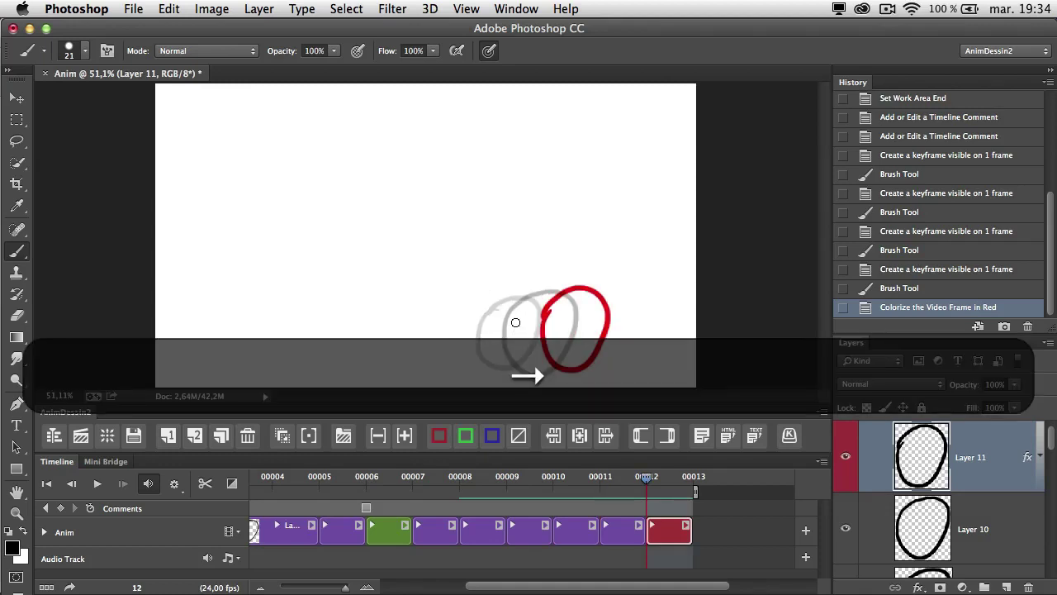
pyautogui.press('Left')
pyautogui.press('Right')
pyautogui.moveTo(551, 302); pyautogui.dragTo(539, 332)
pyautogui.press('Right')
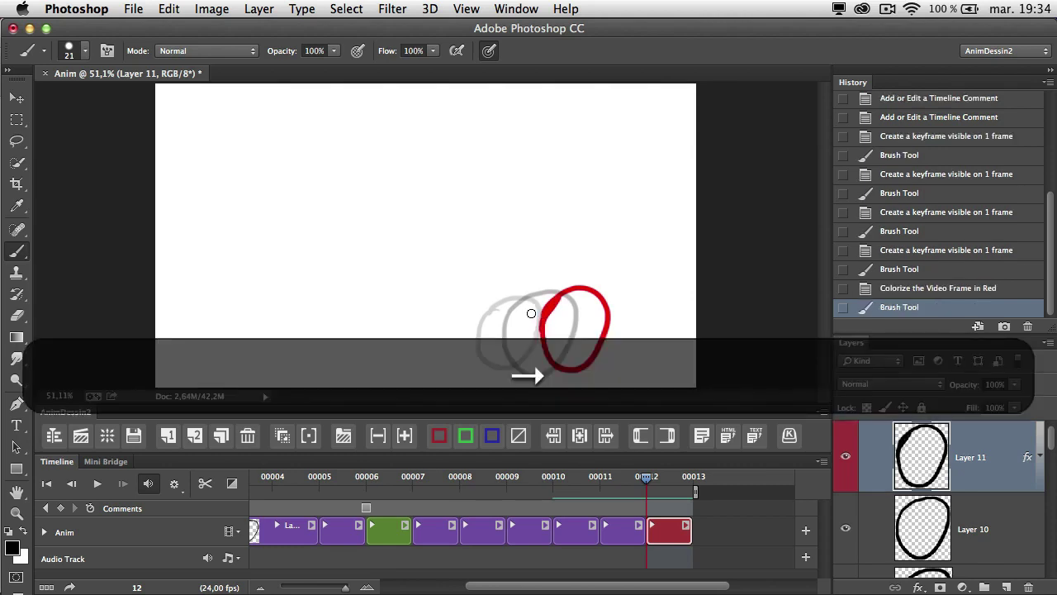
# Go to frame 9, pick Layer 8 through its drawn outline on the canvas, and brush two short eyes inside the oval.
pyautogui.press('Left')
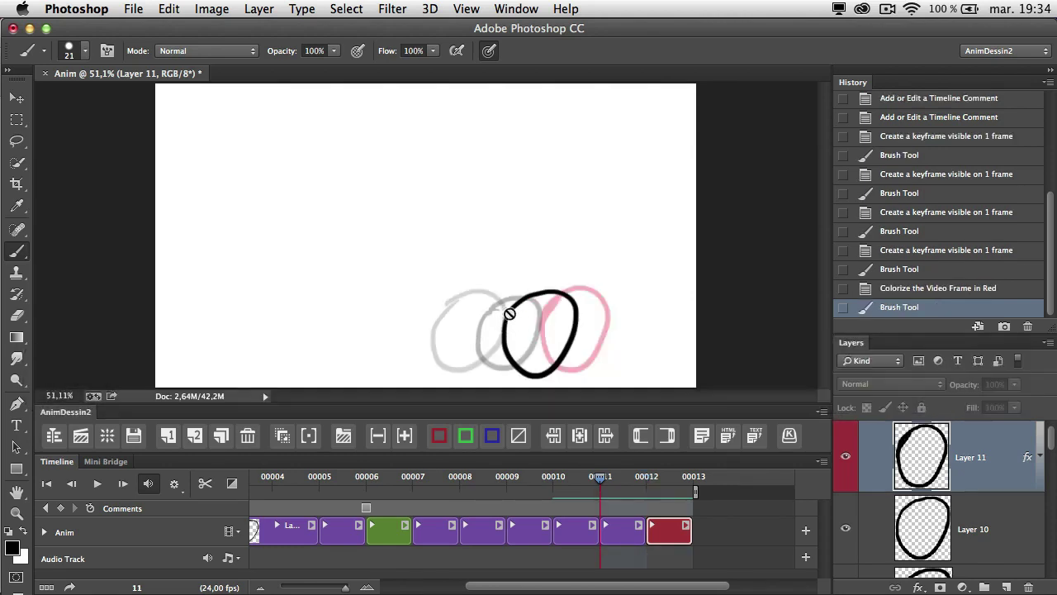
pyautogui.press('Left')
pyautogui.press('Left')
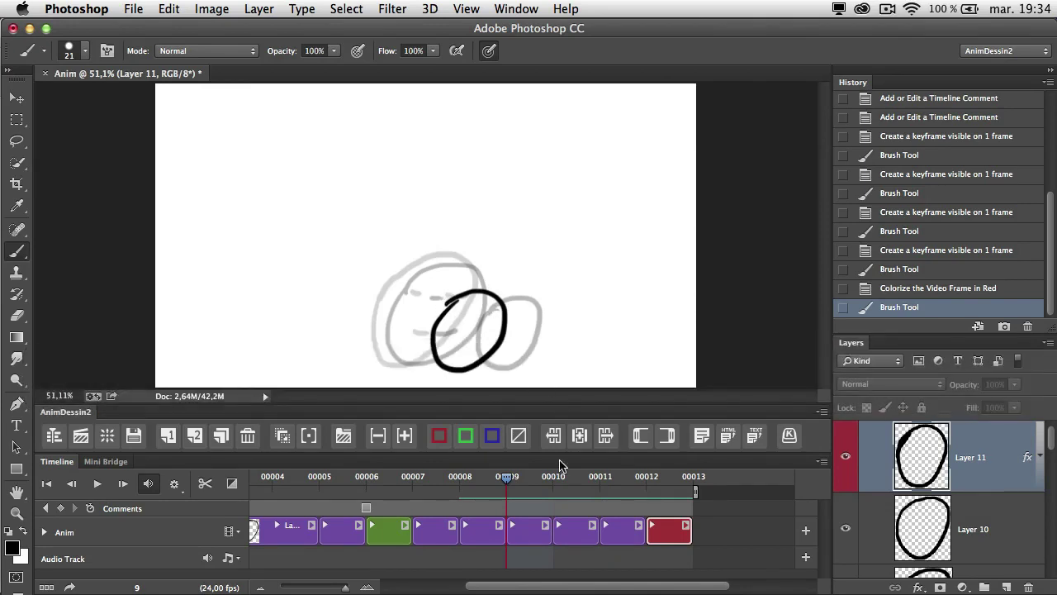
pyautogui.click(529, 532)
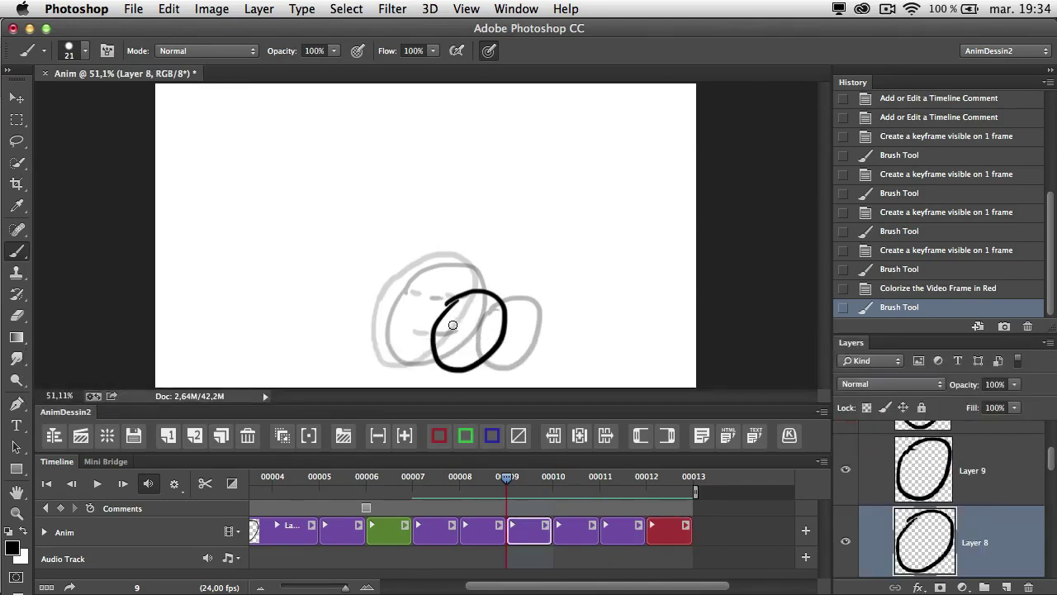
pyautogui.click(663, 528)
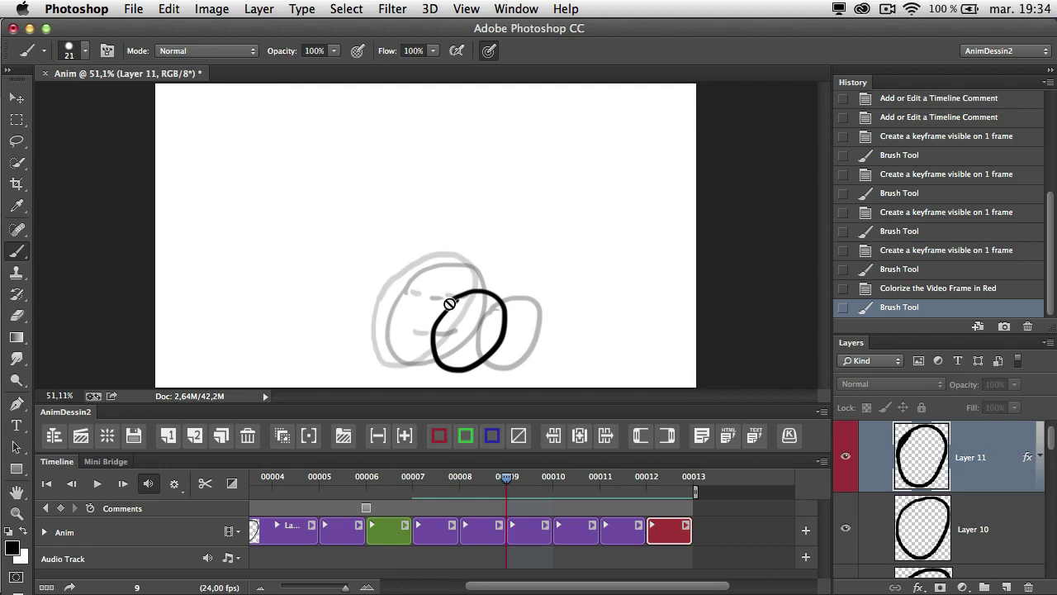
pyautogui.press('super')
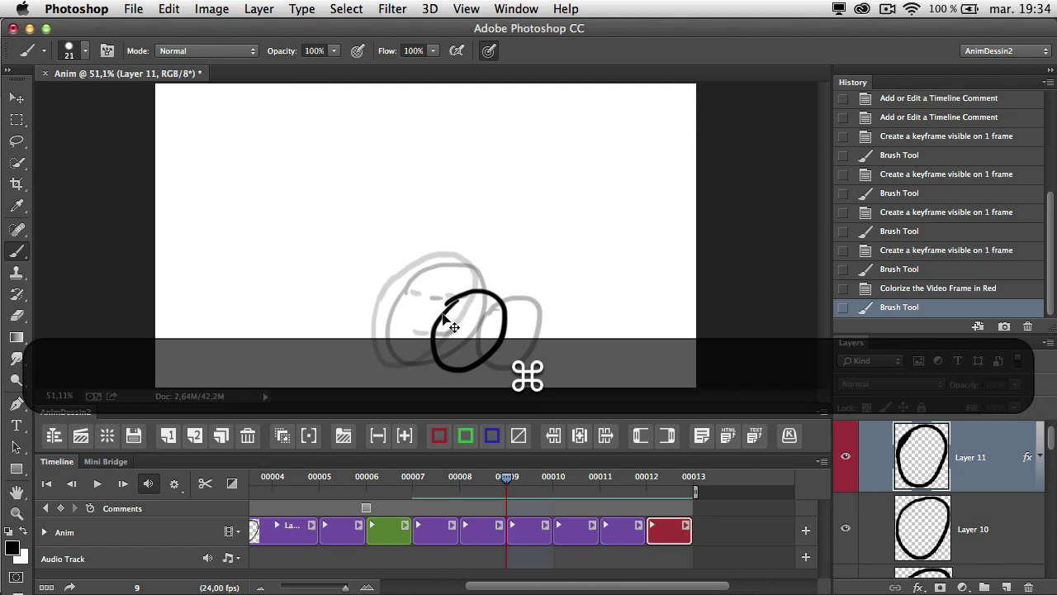
pyautogui.keyDown('super'); pyautogui.click(444, 355); pyautogui.keyUp('super')
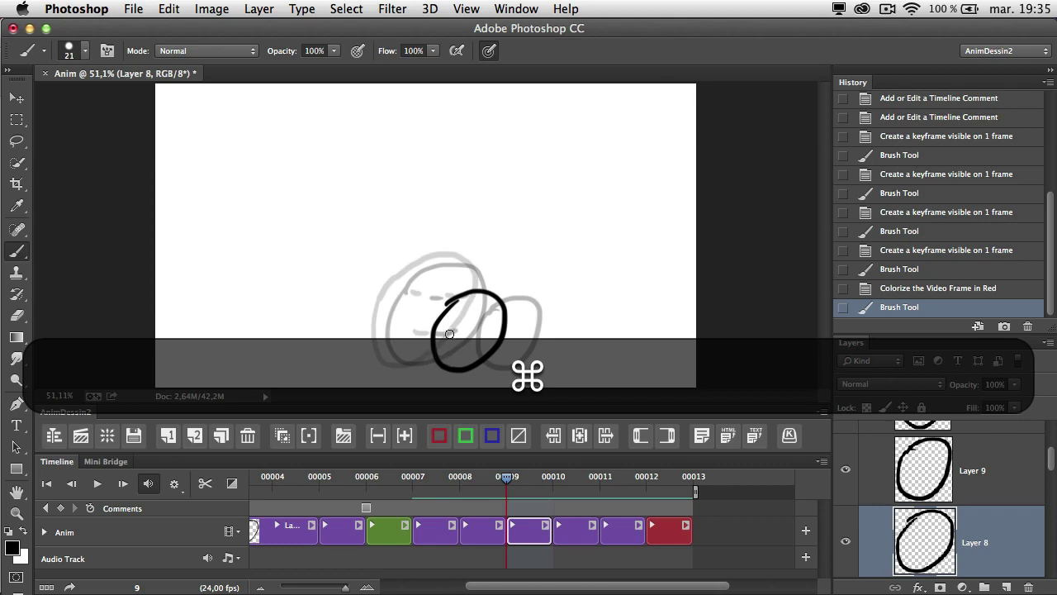
pyautogui.moveTo(459, 322); pyautogui.dragTo(493, 322)
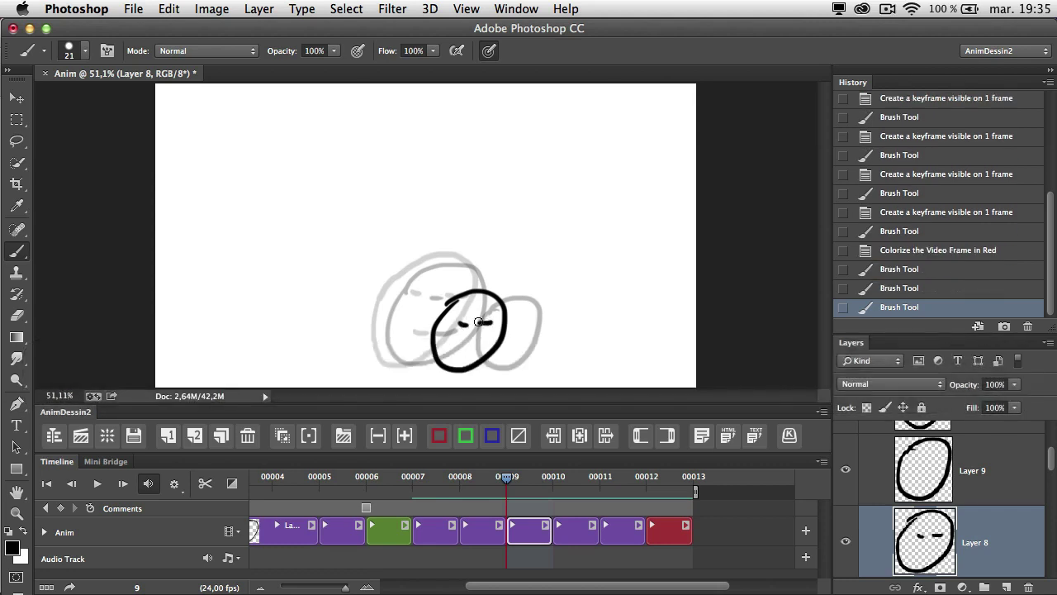
# At frame 10, pick Layer 9 through its outline, brush two short eyes inside the oval, and advance to frame 11.
pyautogui.press('Right')
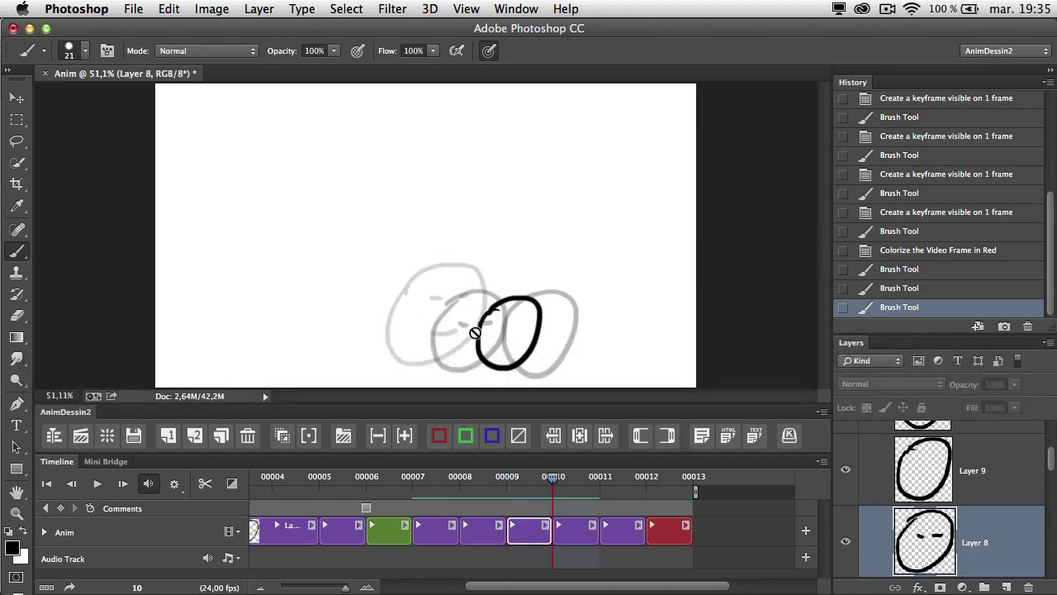
pyautogui.keyDown('super'); pyautogui.click(480, 341); pyautogui.keyUp('super')
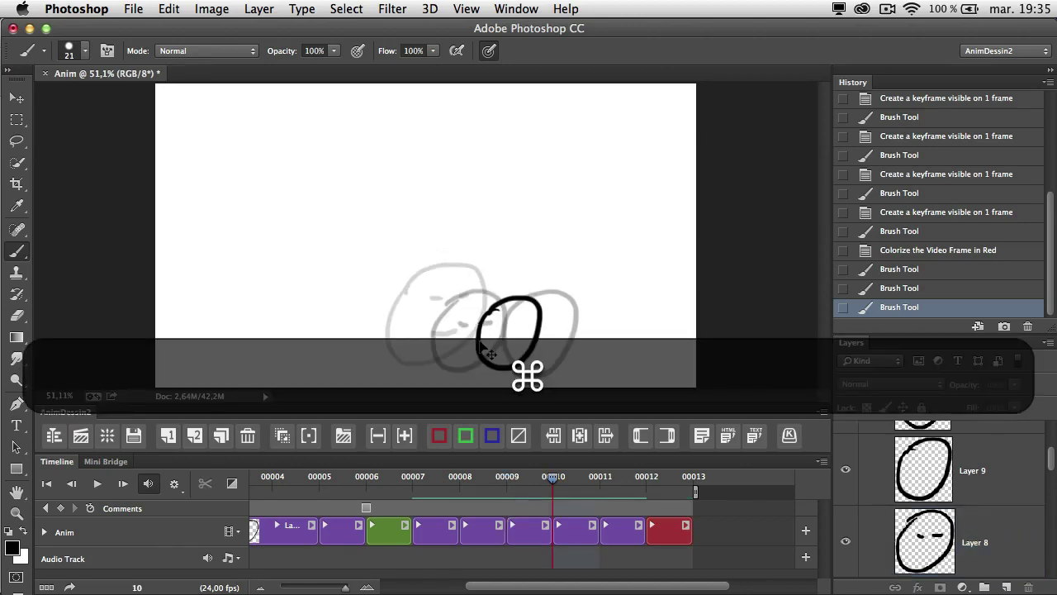
pyautogui.keyDown('super'); pyautogui.click(484, 350); pyautogui.keyUp('super')
pyautogui.moveTo(499, 327); pyautogui.dragTo(532, 322)
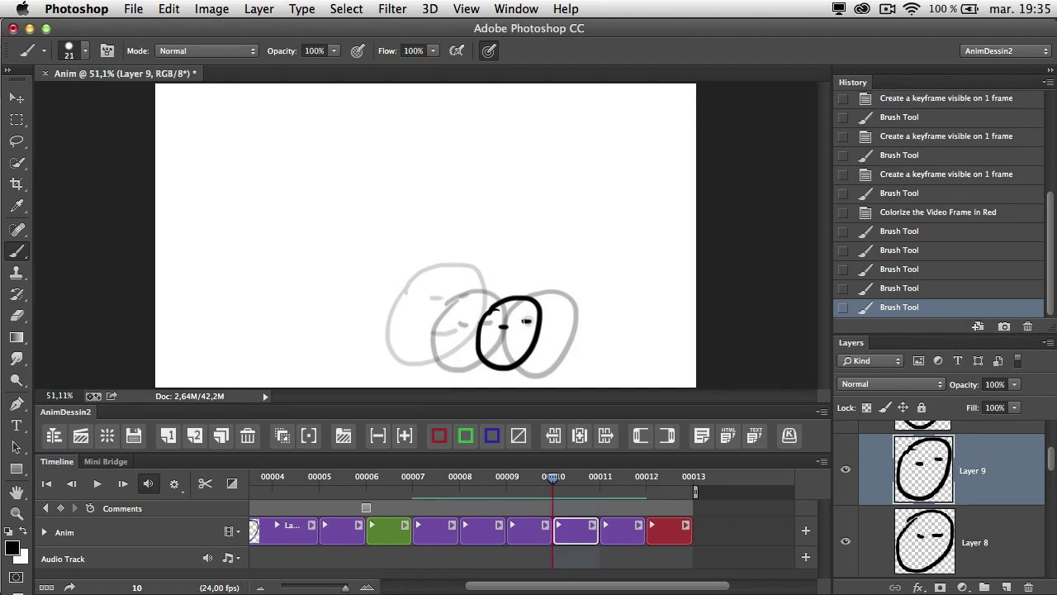
pyautogui.press('Right')
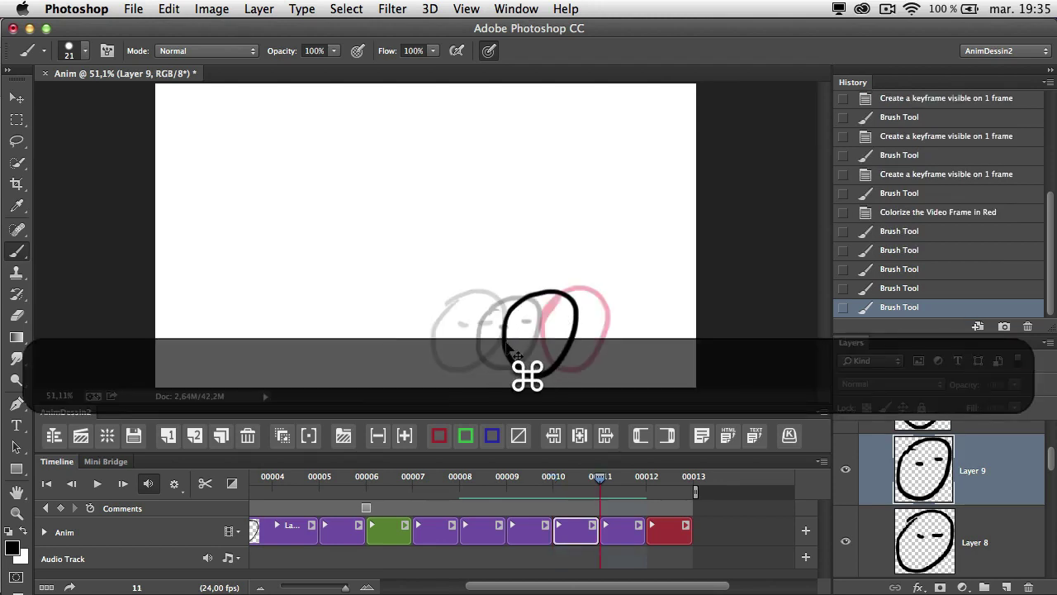
# Pick Layer 10 at frame 11 and Layer 11 at frame 12 through their outlines, brushing two short eyes inside each oval.
pyautogui.keyDown('super'); pyautogui.click(517, 355); pyautogui.keyUp('super')
pyautogui.moveTo(527, 324); pyautogui.dragTo(570, 313)
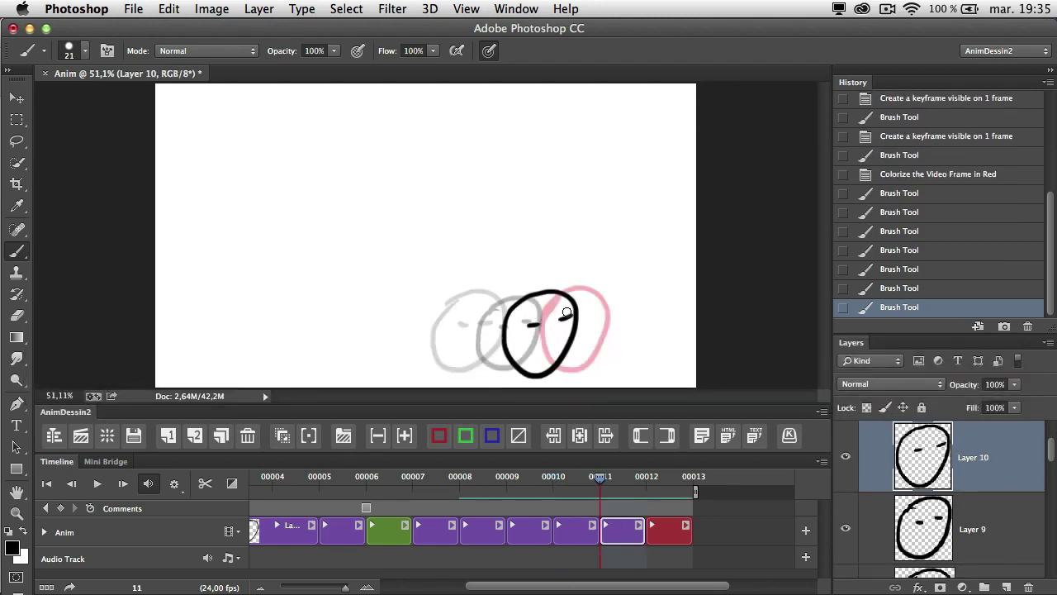
pyautogui.press('Right')
pyautogui.keyDown('super'); pyautogui.click(550, 329); pyautogui.keyUp('super')
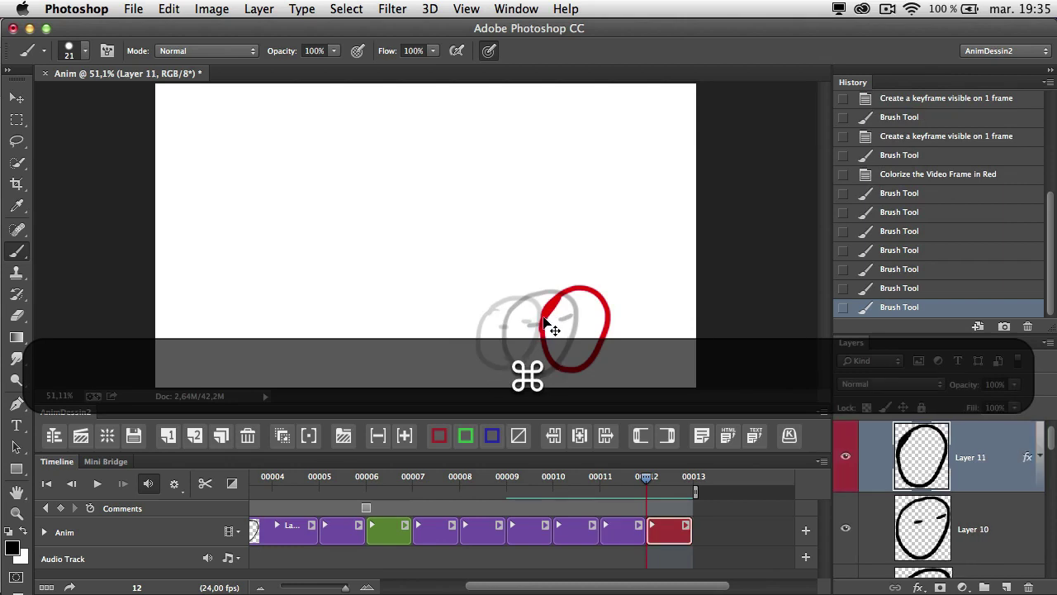
pyautogui.moveTo(558, 324); pyautogui.dragTo(599, 319)
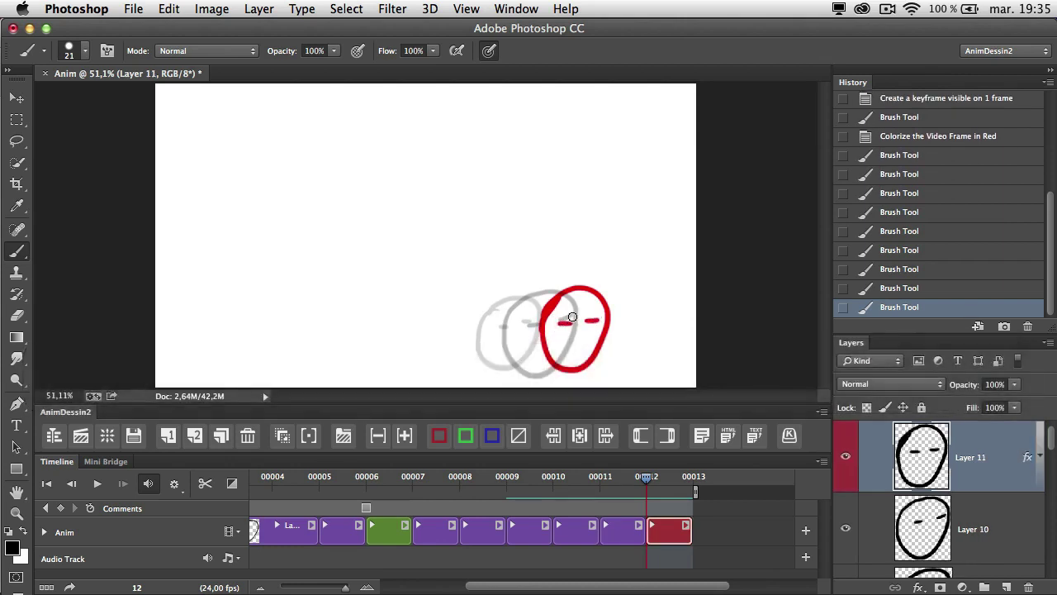
# Flip back three frames from frame 12 and forward again to compare the drawn faces.
pyautogui.press('Left')
pyautogui.press('Left')
pyautogui.press('Left')
pyautogui.press('Right')
pyautogui.press('Right')
pyautogui.press('Right')
# Activate the Move tool and check its Auto-Select choices, keeping Layer.
pyautogui.press('v')
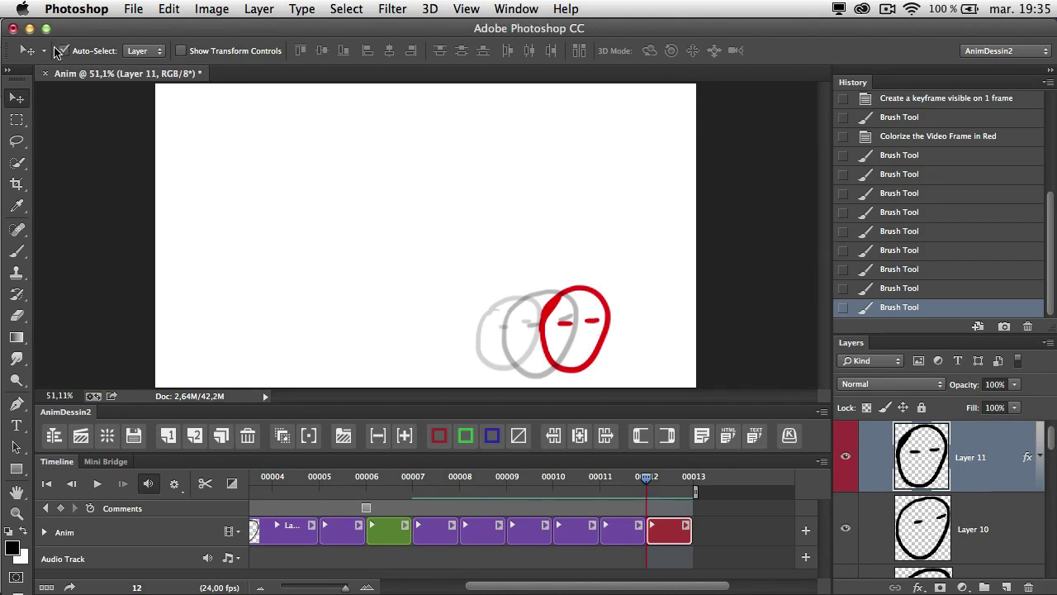
pyautogui.click(146, 52)
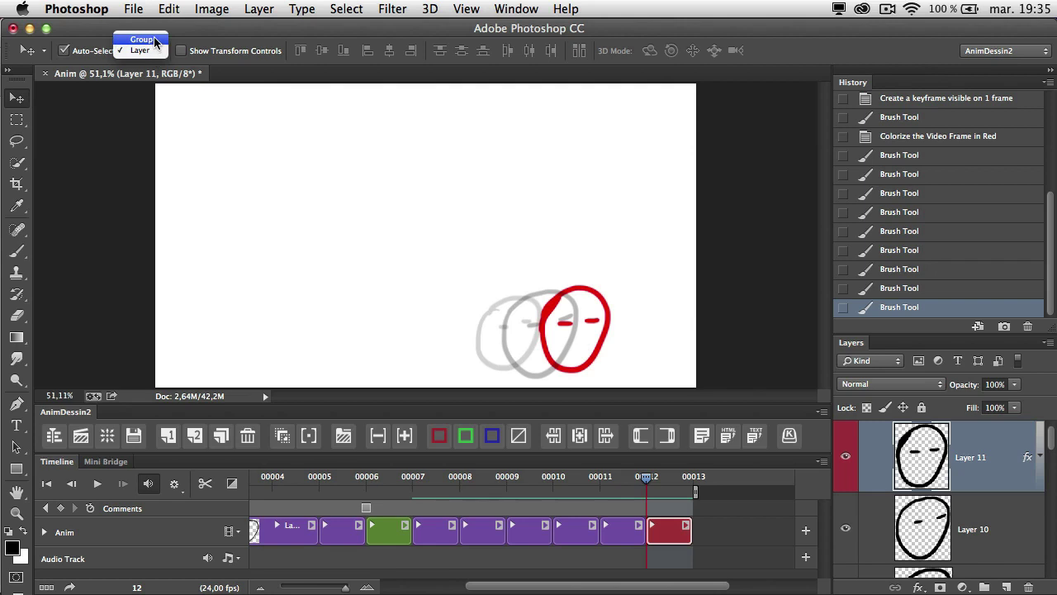
pyautogui.click(180, 40)
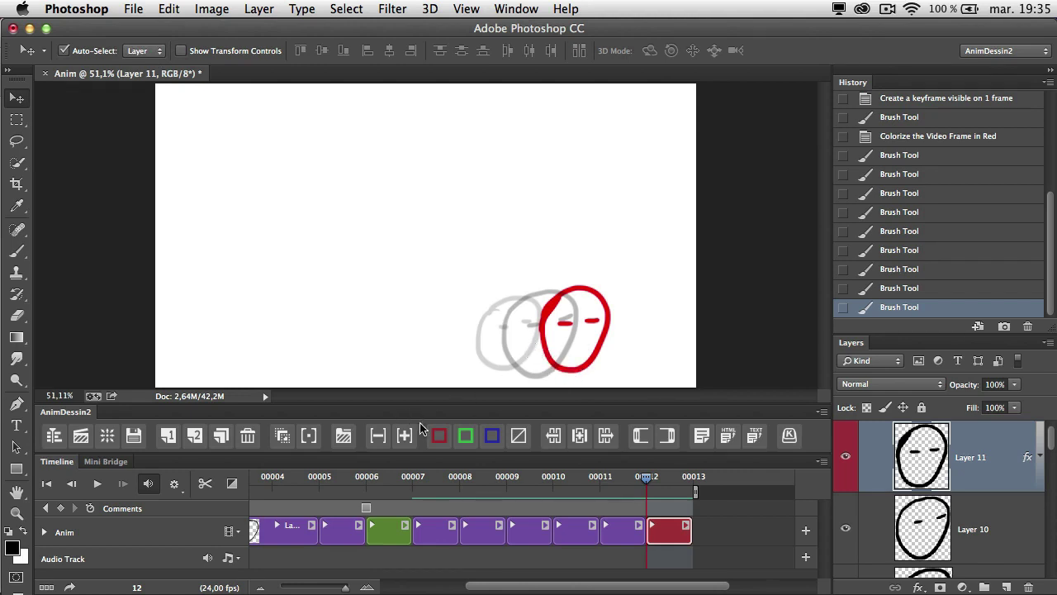
# Review the timeline's Show options for clips and the Comments track, leaving them as set.
pyautogui.moveTo(646, 478)
pyautogui.mouseDown()
pyautogui.moveTo(559, 479)
pyautogui.moveTo(646, 487)
pyautogui.mouseUp()
pyautogui.click(822, 461)
pyautogui.moveTo(828, 464)
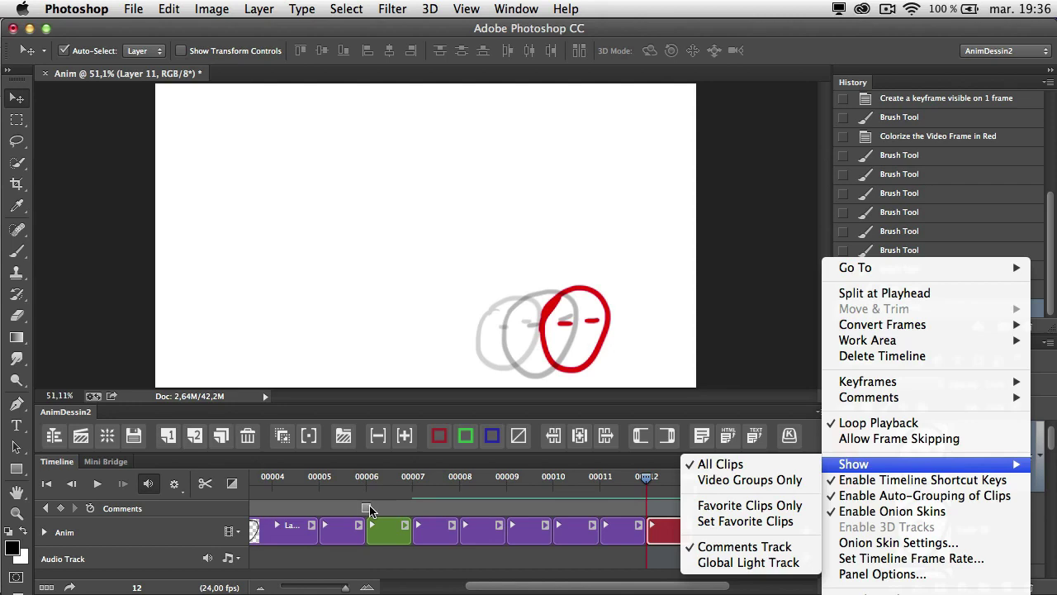
pyautogui.click(258, 503)
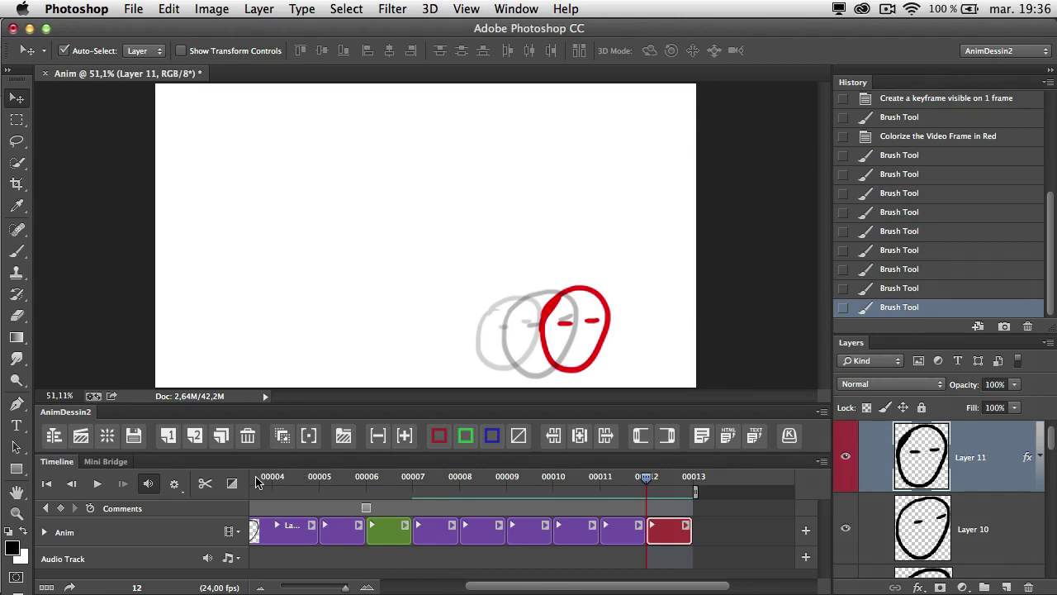
# Set the timeline units to Timecode in the animation panel options.
pyautogui.click(821, 461)
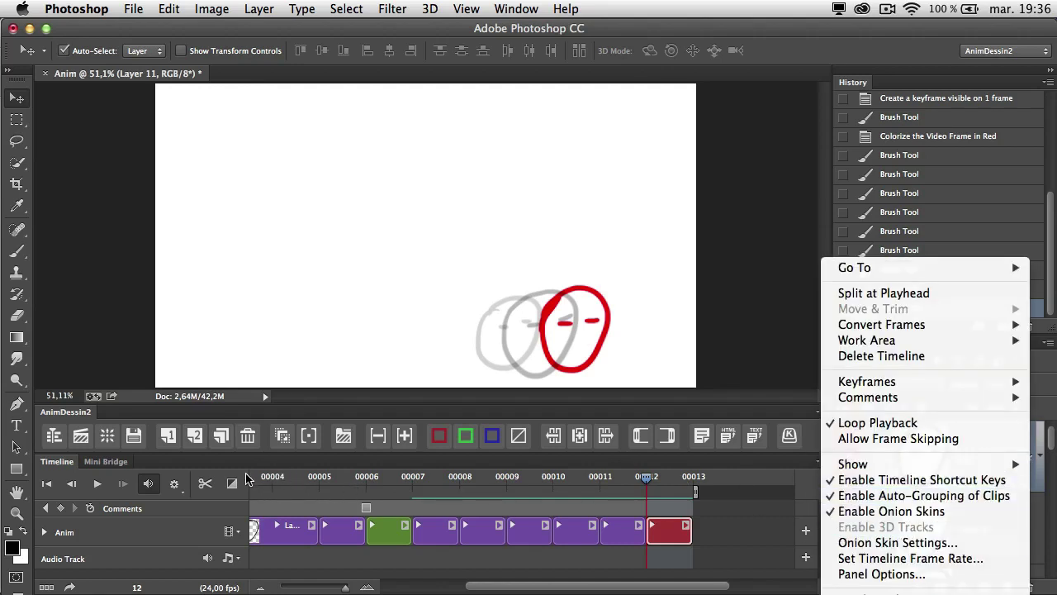
pyautogui.click(854, 578)
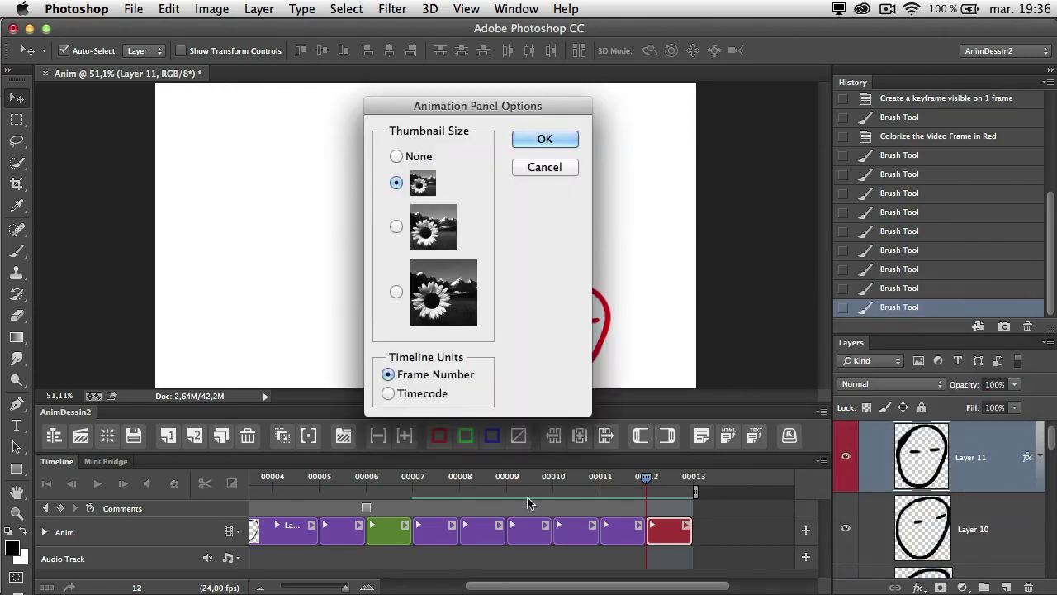
pyautogui.click(409, 395)
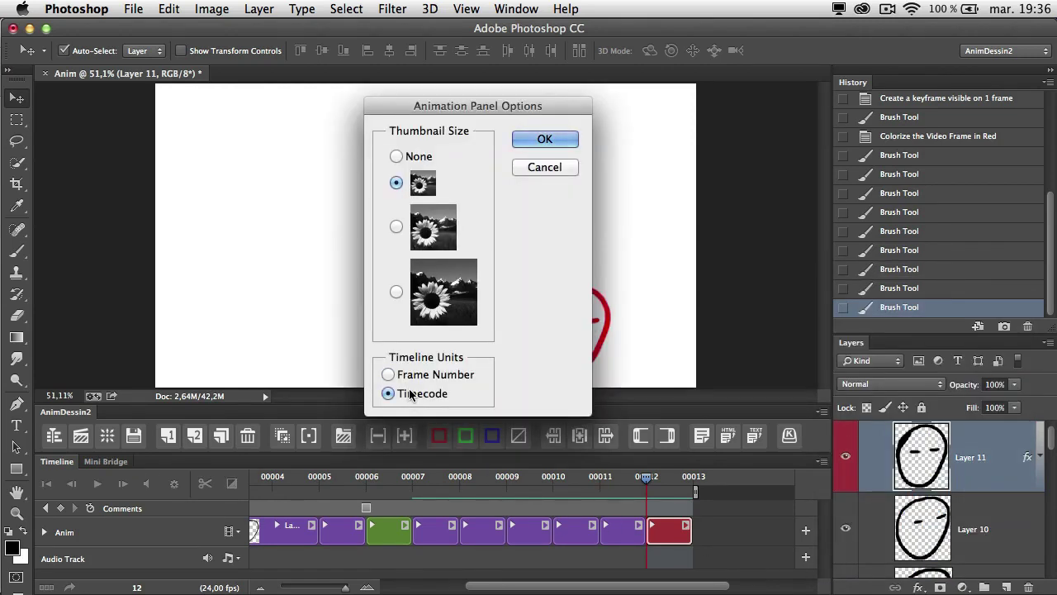
pyautogui.click(392, 376)
pyautogui.click(388, 395)
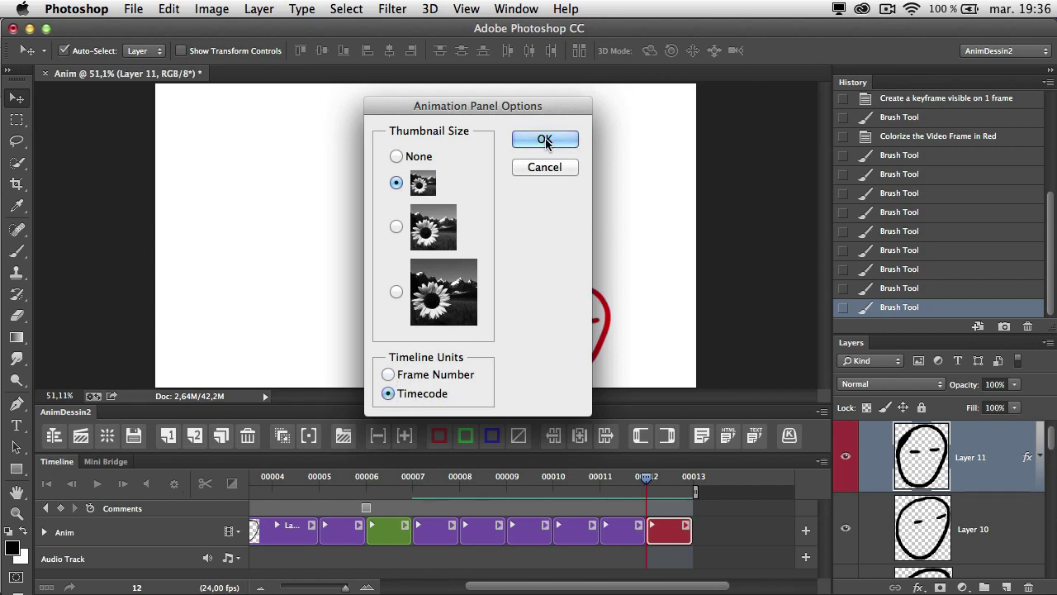
pyautogui.click(545, 139)
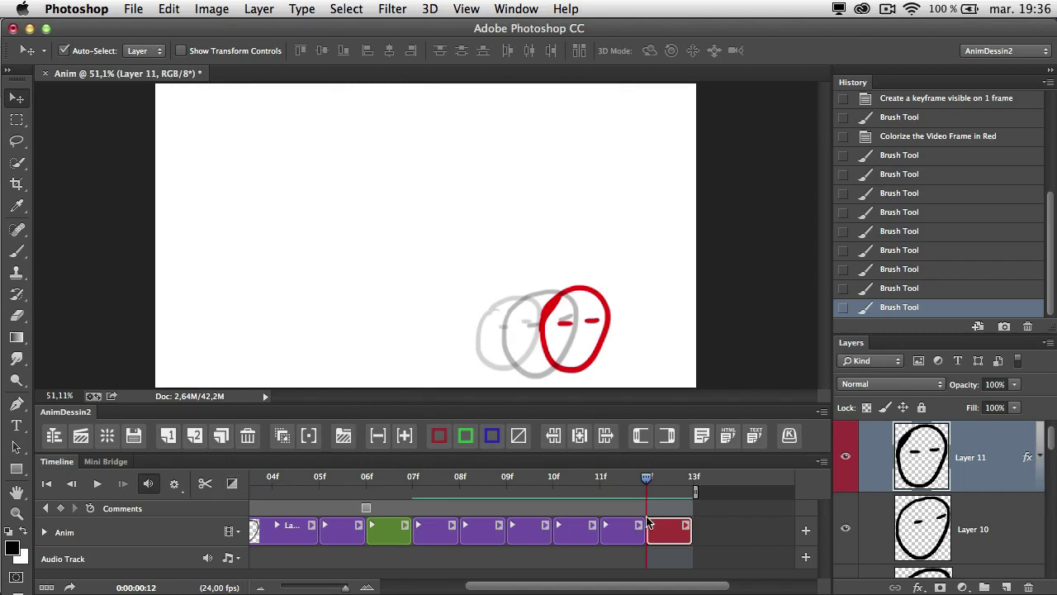
# Toggle the timeline units to frame numbers and back to timecode directly on the current-time readout.
pyautogui.click(822, 462)
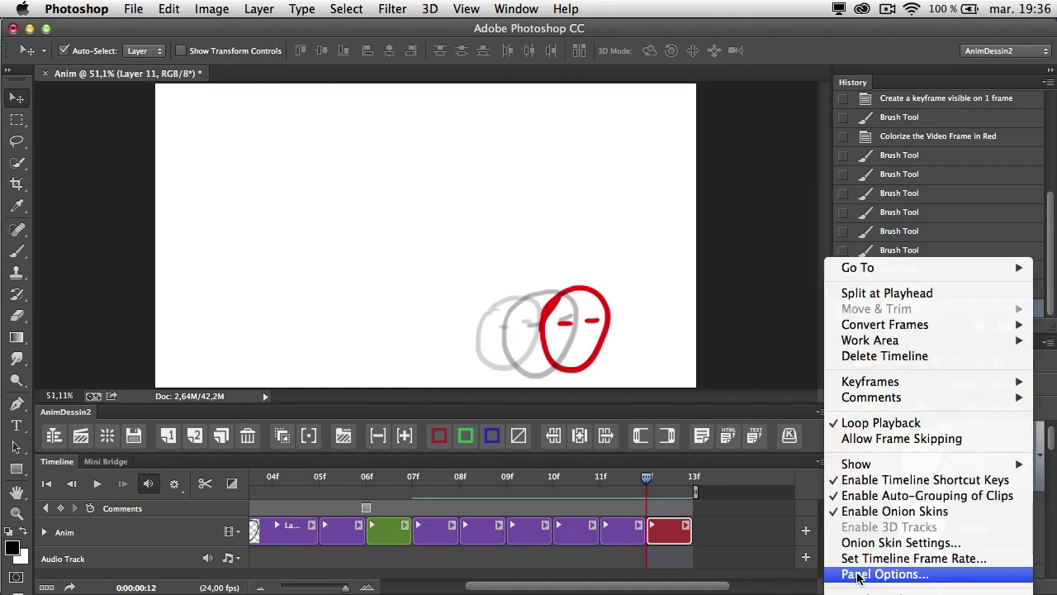
pyautogui.click(170, 584)
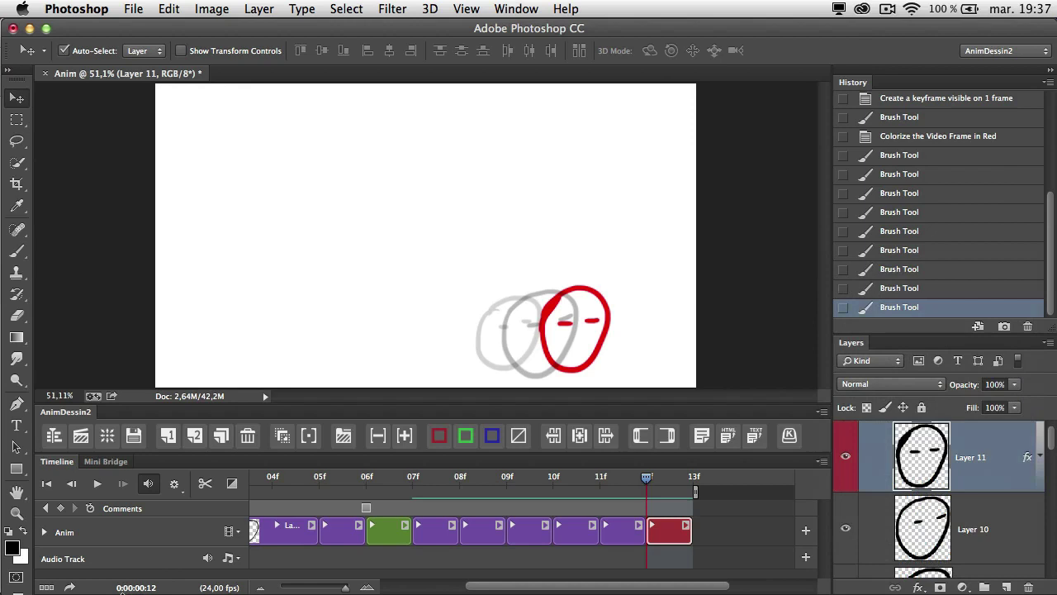
pyautogui.press('alt')
pyautogui.keyDown('alt'); pyautogui.click(132, 588); pyautogui.keyUp('alt')
pyautogui.keyDown('alt'); pyautogui.click(129, 587); pyautogui.keyUp('alt')
pyautogui.keyDown('alt'); pyautogui.click(130, 587); pyautogui.keyUp('alt')
pyautogui.keyDown('alt'); pyautogui.click(129, 587); pyautogui.keyUp('alt')
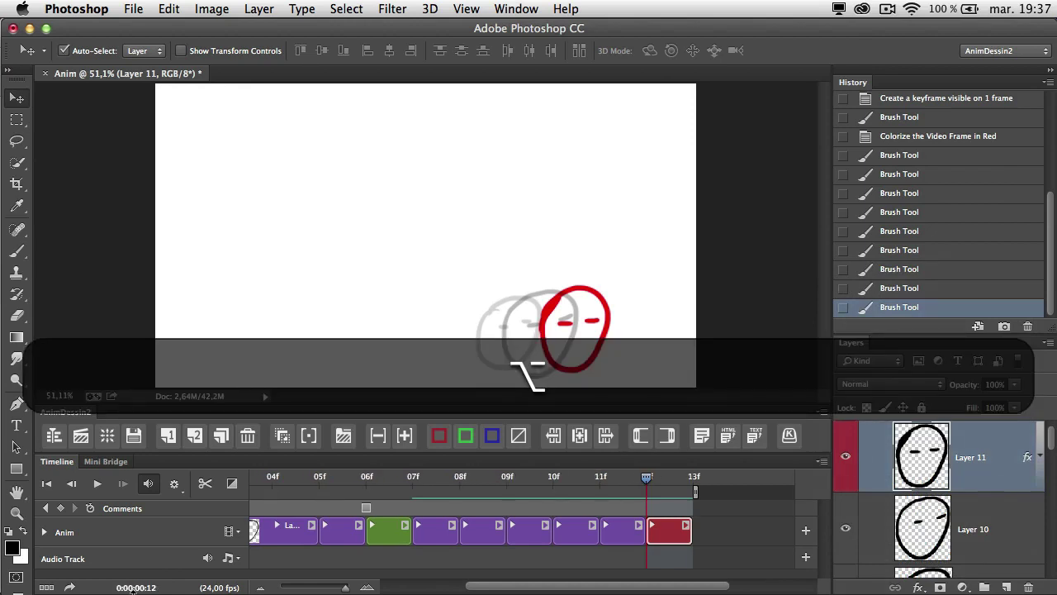
pyautogui.keyDown('alt'); pyautogui.click(137, 587); pyautogui.keyUp('alt')
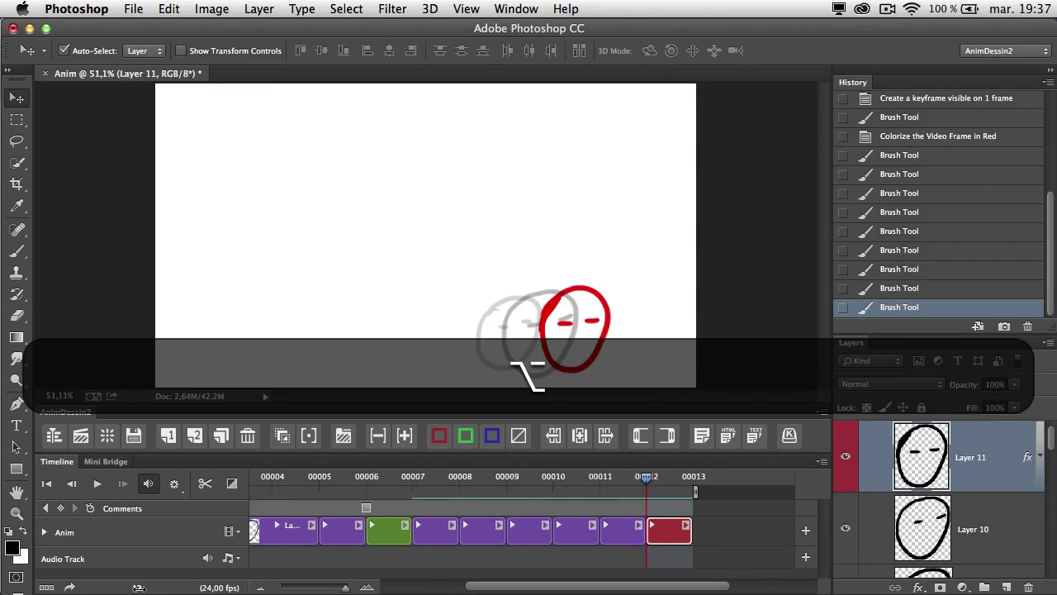
pyautogui.keyDown('alt'); pyautogui.click(137, 587); pyautogui.keyUp('alt')
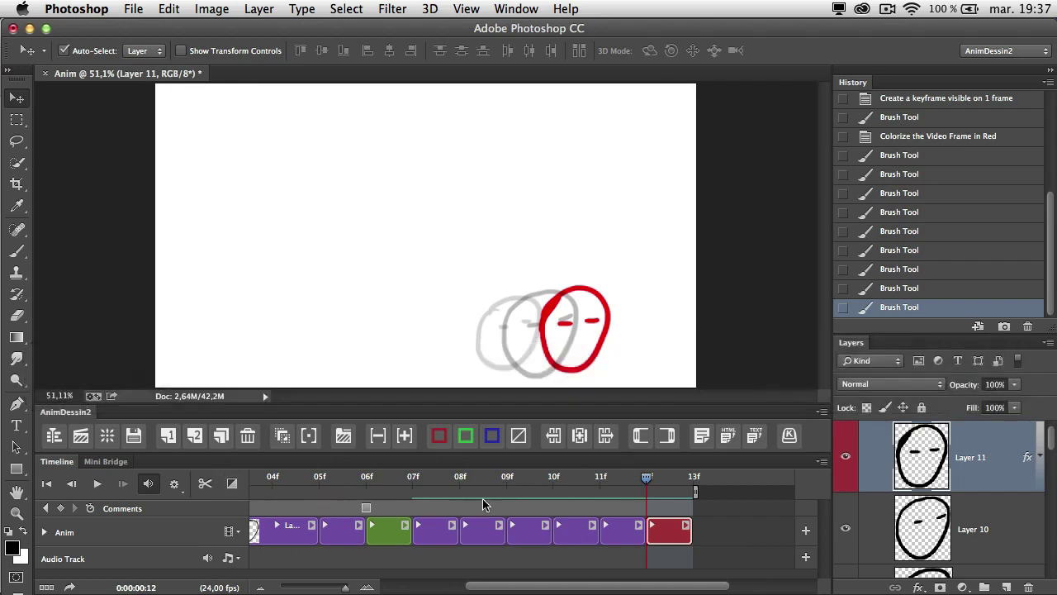
# Go to frame 7, move the green Layer 5 clip there within the Anim track, and place copies of it at frames 9 and 11.
pyautogui.moveTo(644, 479); pyautogui.dragTo(416, 502)
pyautogui.click(446, 539)
pyautogui.moveTo(377, 531); pyautogui.dragTo(443, 544)
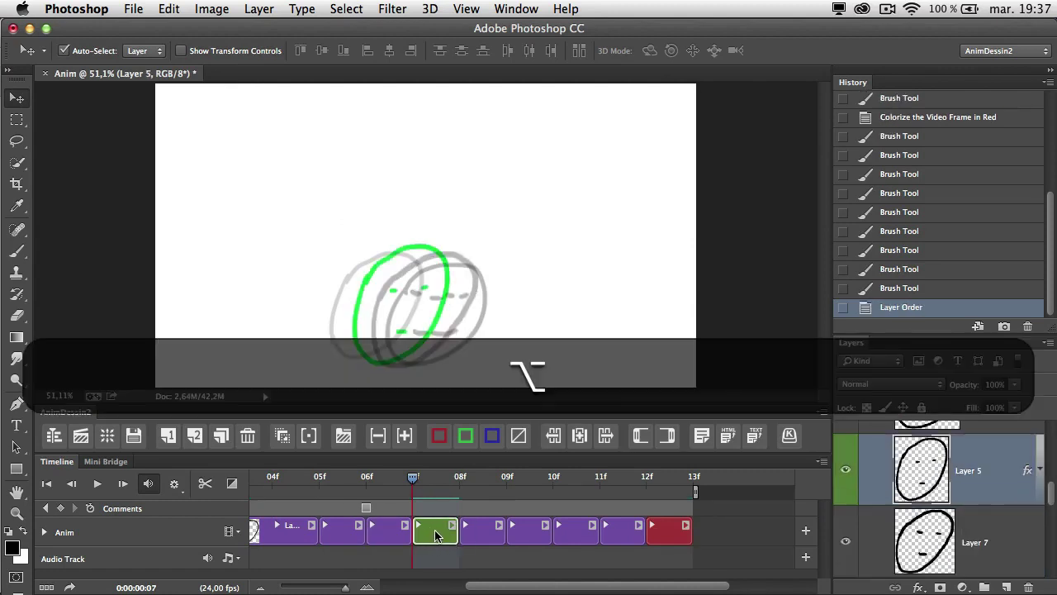
pyautogui.moveTo(435, 535); pyautogui.dragTo(611, 538)
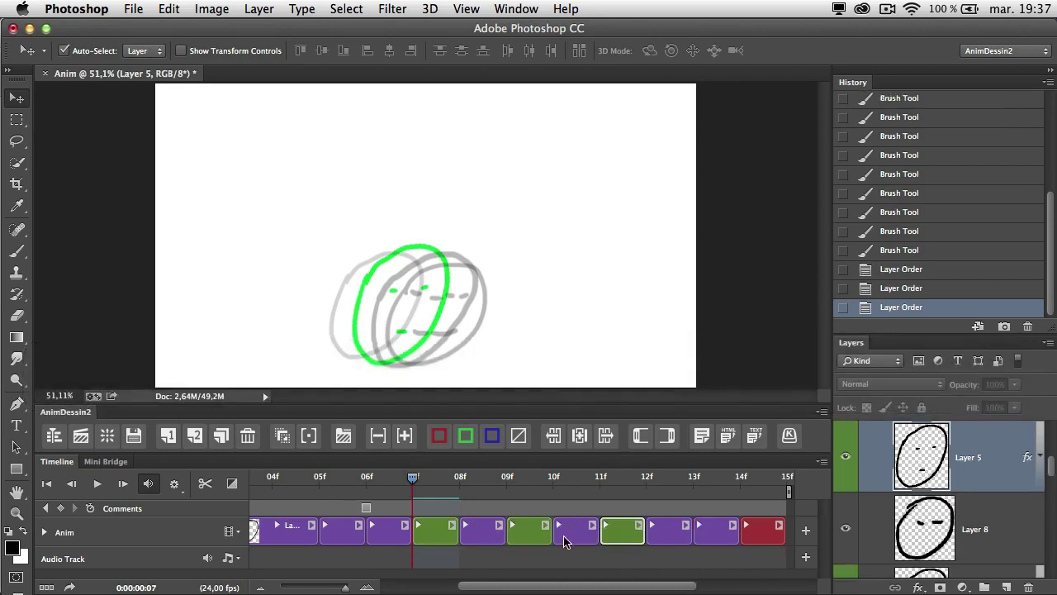
pyautogui.moveTo(437, 538); pyautogui.dragTo(429, 518)
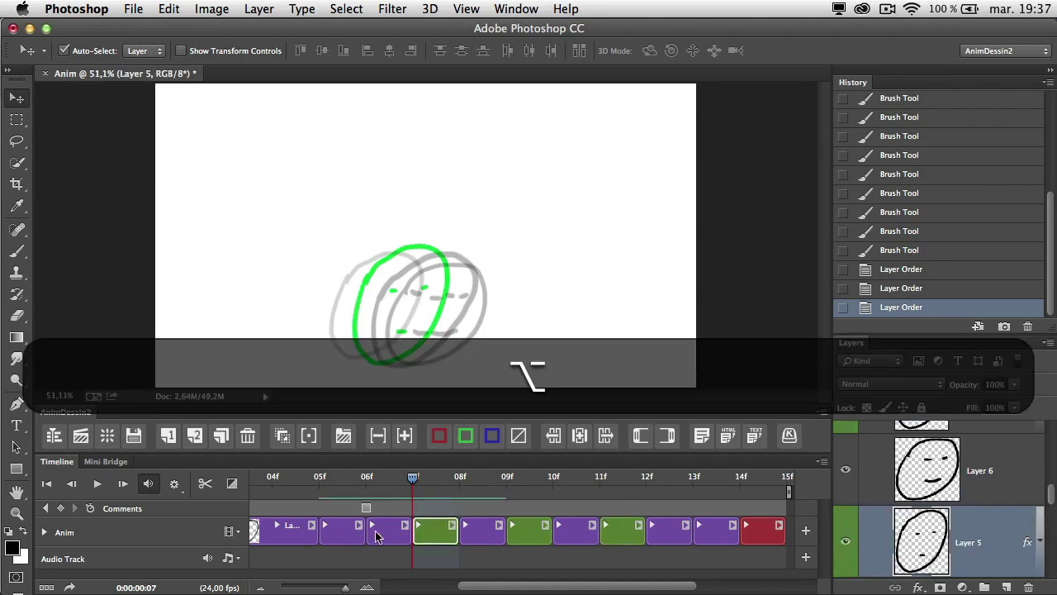
# Create a new video group above Anim, place a copy of the green clip in it at frame 5, and go to that frame.
pyautogui.click(229, 533)
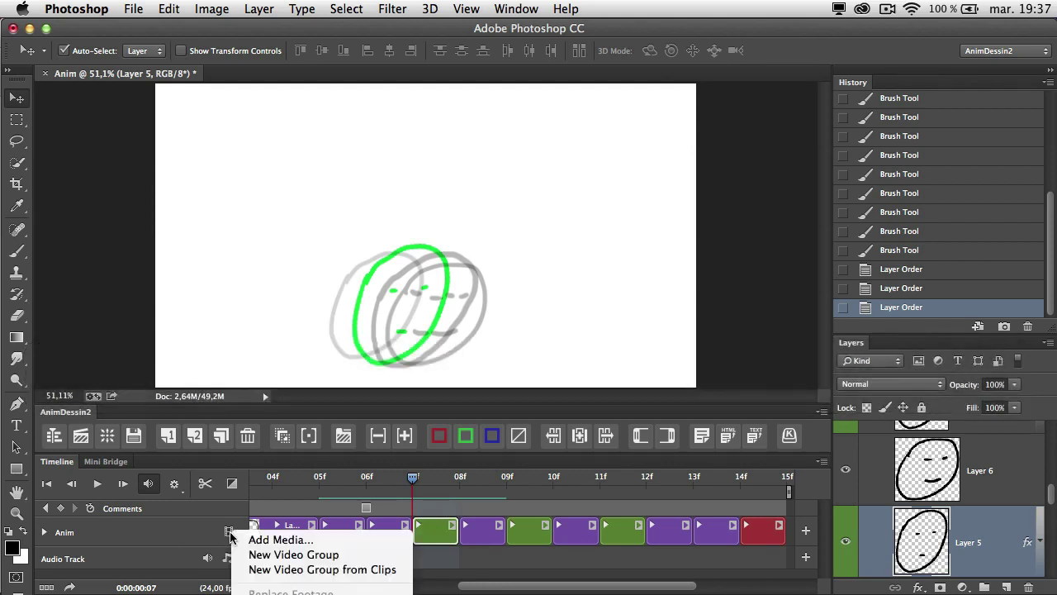
pyautogui.click(280, 560)
pyautogui.moveTo(419, 563); pyautogui.dragTo(345, 535)
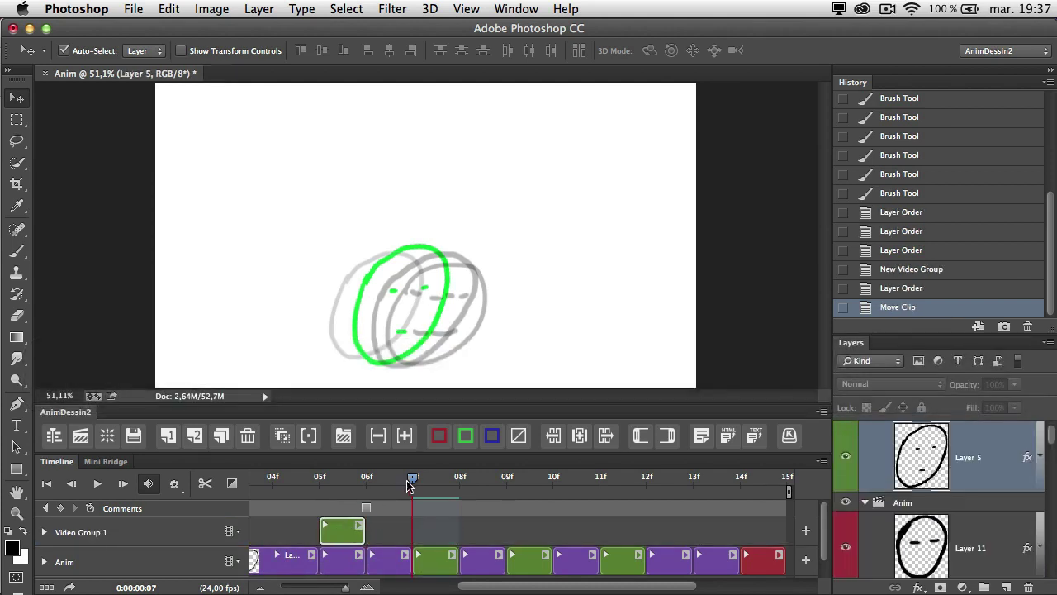
pyautogui.click(320, 478)
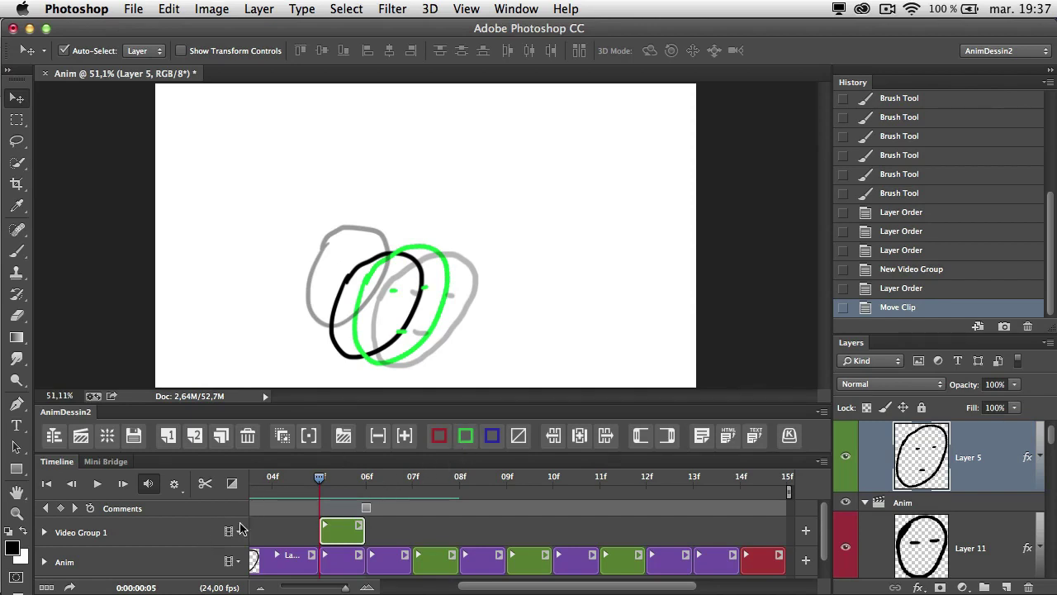
# Check the audio track's options for adding audio and look at the lowest layers of the layer stack.
pyautogui.moveTo(824, 537); pyautogui.dragTo(820, 576)
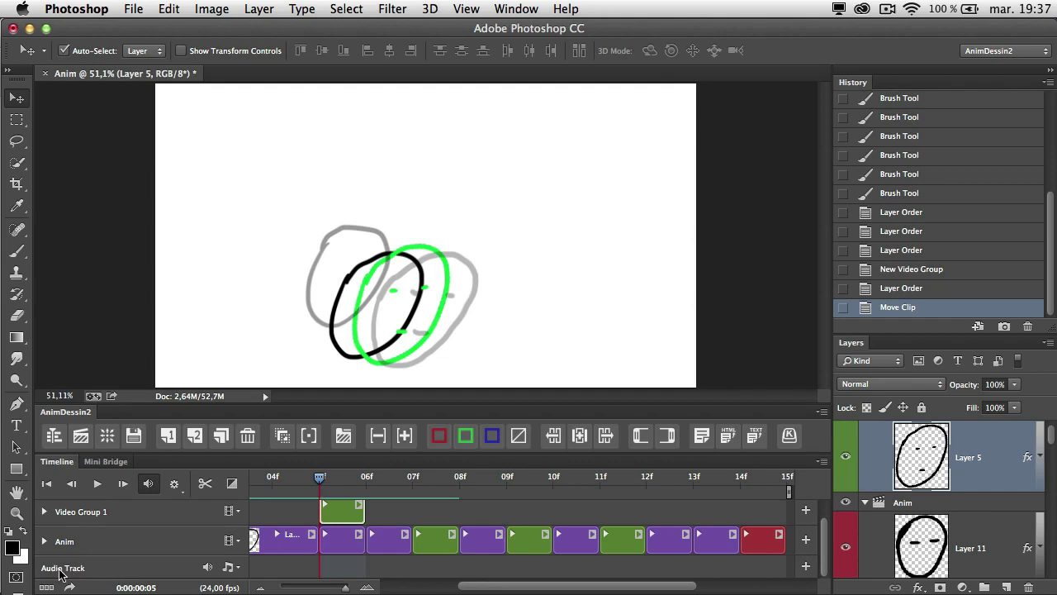
pyautogui.click(804, 569)
pyautogui.click(229, 568)
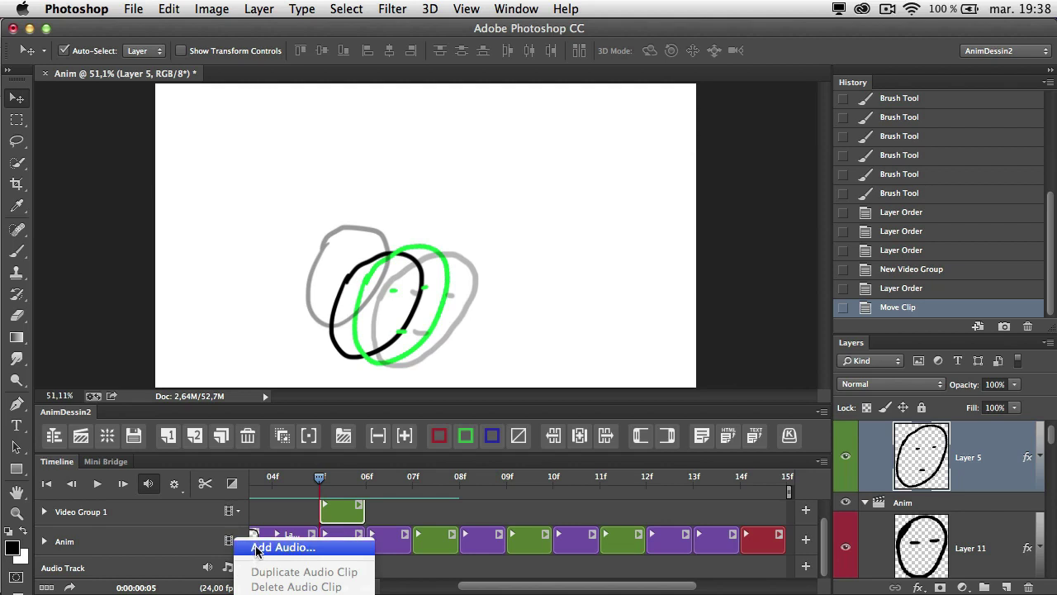
pyautogui.click(415, 575)
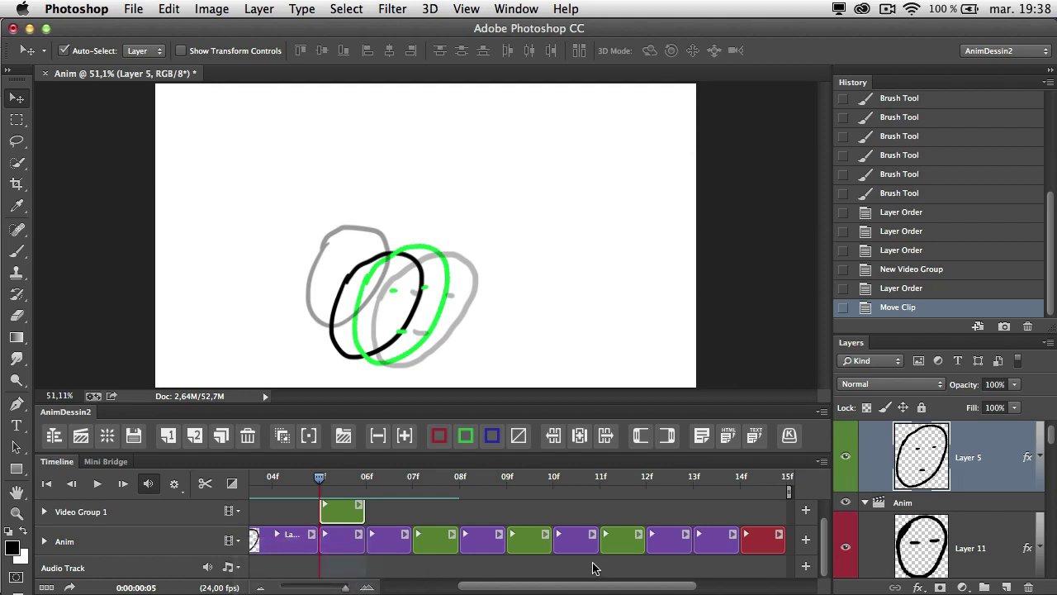
pyautogui.moveTo(1052, 433); pyautogui.dragTo(1054, 570)
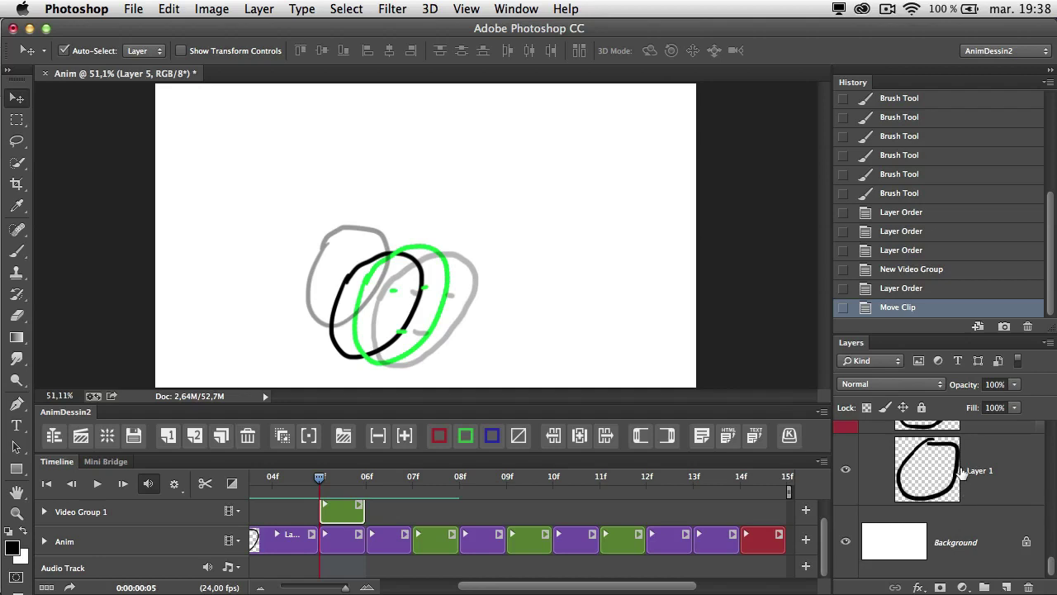
# Review the Render Video settings and the choice between Adobe Media Encoder and Photoshop Image Sequence, then cancel without rendering.
pyautogui.click(70, 587)
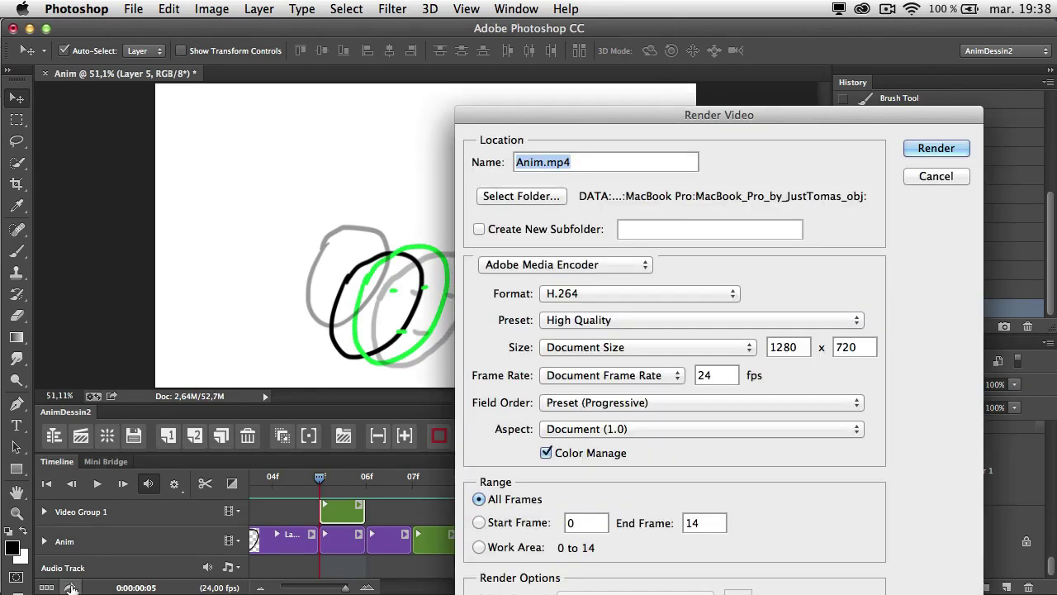
pyautogui.moveTo(550, 118); pyautogui.dragTo(436, 31)
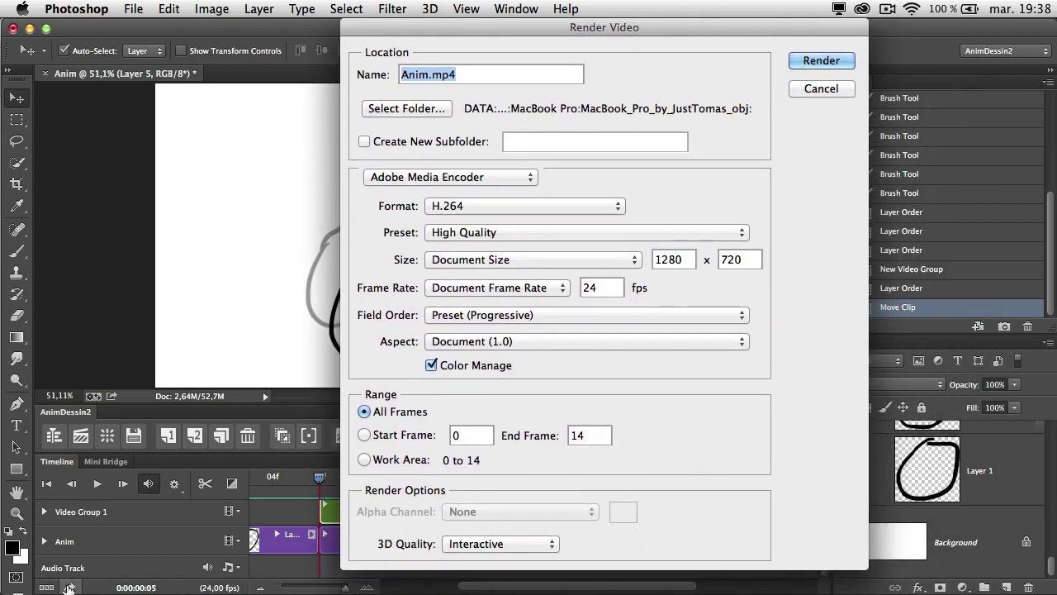
pyautogui.click(408, 177)
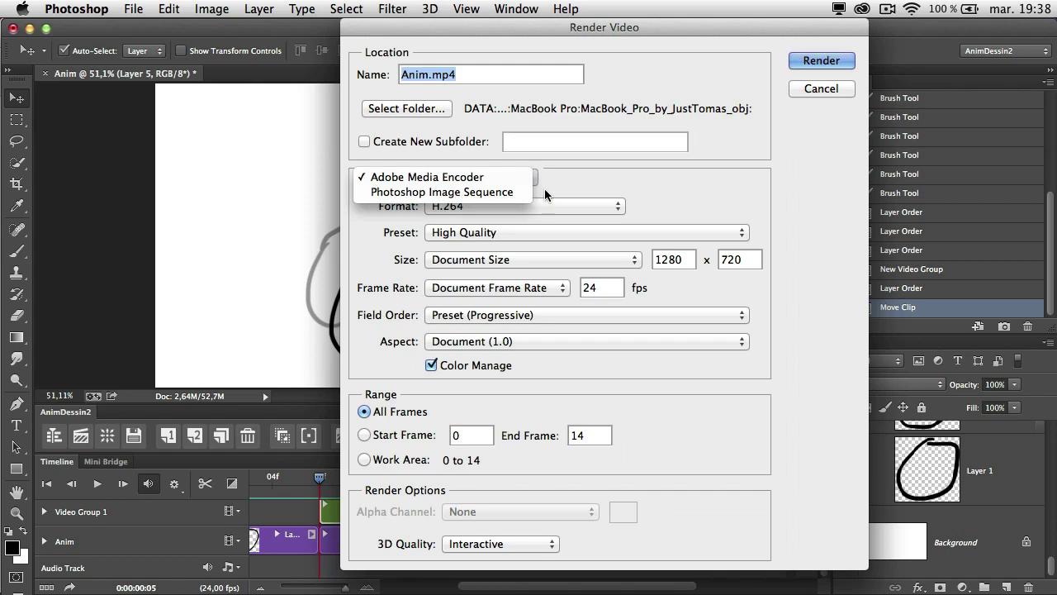
pyautogui.click(575, 181)
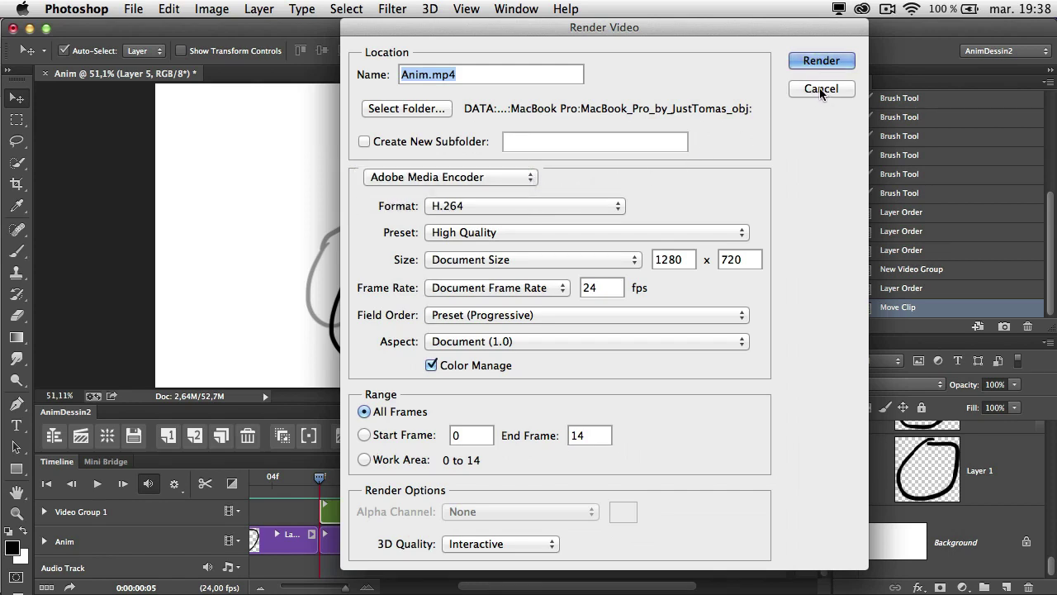
pyautogui.click(817, 91)
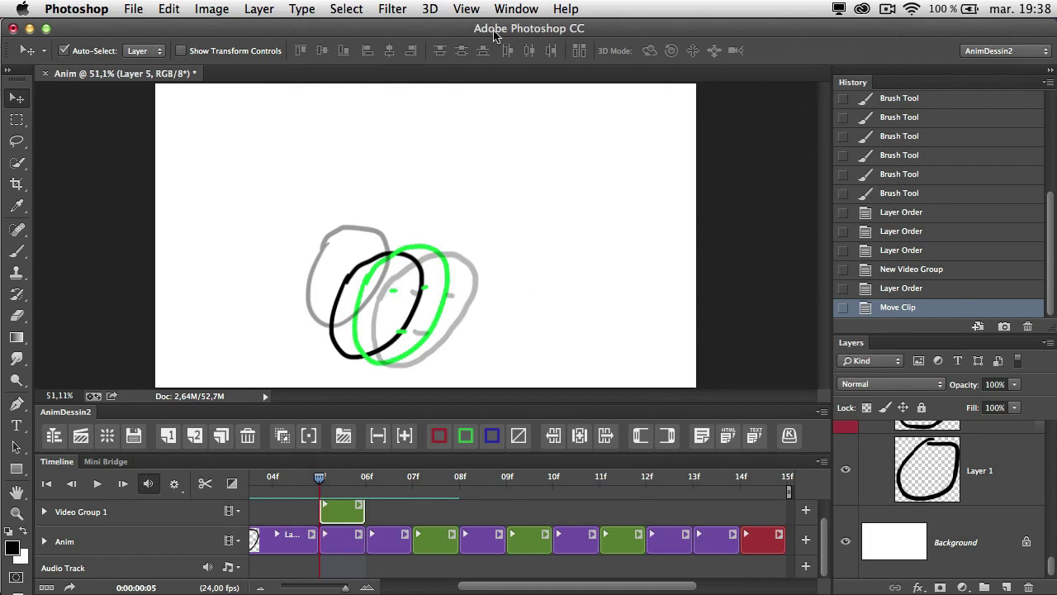